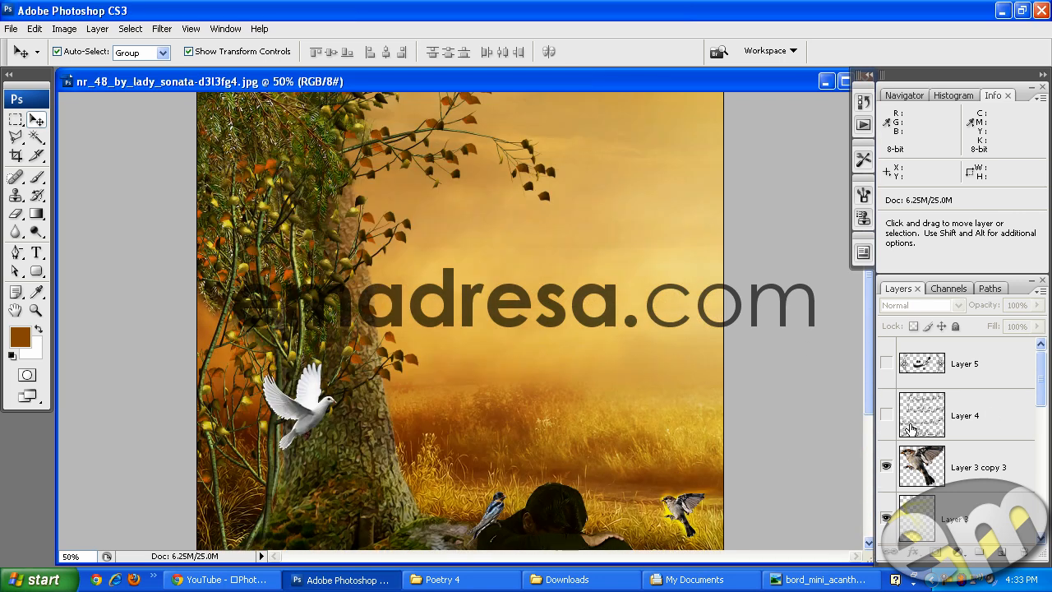
Make the verse text on Layer 4 and the title on Layer 5 visible
{"action": "left_click", "coordinate": [912, 425]}
{"action": "left_click", "coordinate": [887, 416]}
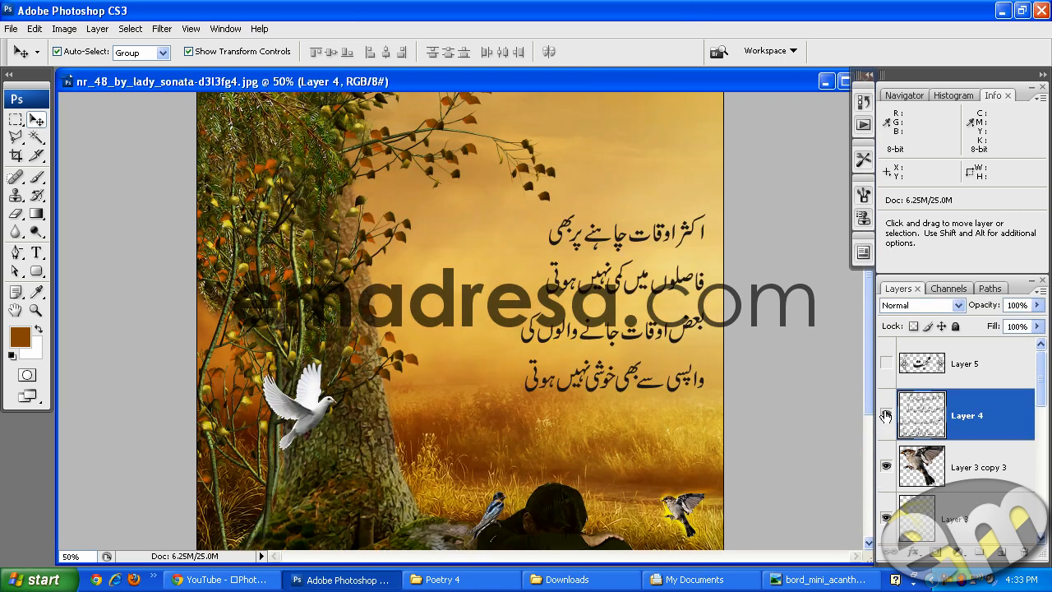
{"action": "left_click", "coordinate": [887, 365]}
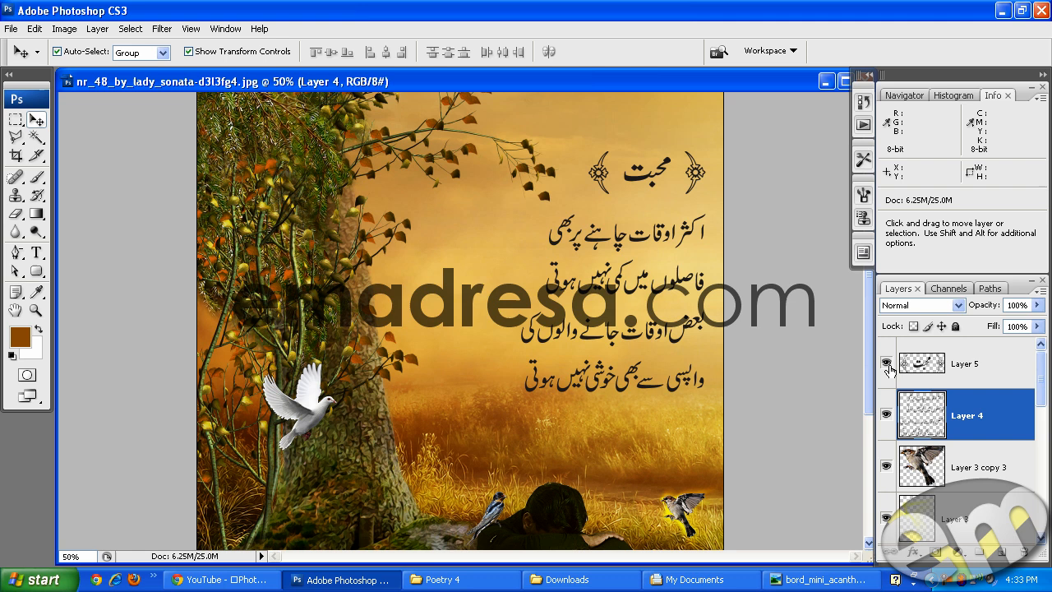
Apply an Inner Bevel to Layer 4's verse text using the Chisel Hard technique and a size of 24 px
{"action": "left_click", "coordinate": [35, 310]}
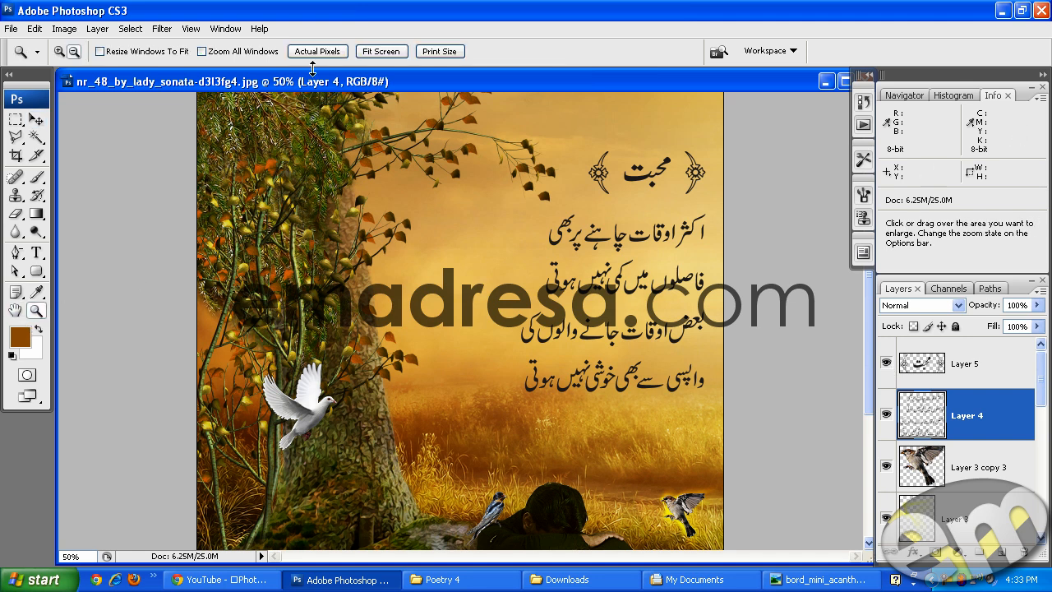
{"action": "left_click", "coordinate": [317, 51]}
{"action": "left_click_drag", "start_coordinate": [579, 557], "coordinate": [644, 557]}
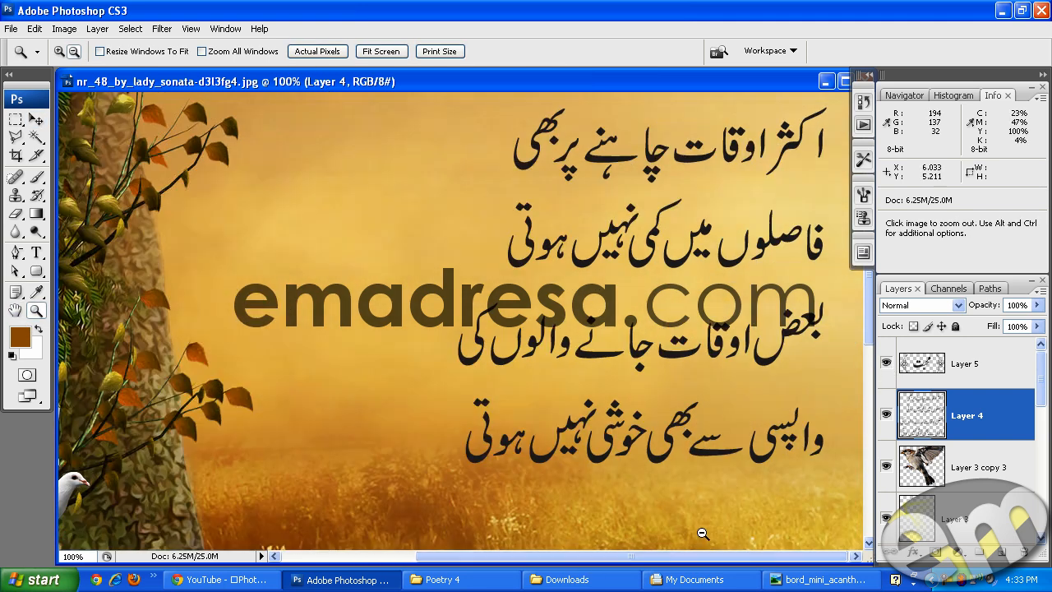
{"action": "scroll", "coordinate": [584, 403], "scroll_direction": "up", "scroll_amount": 5}
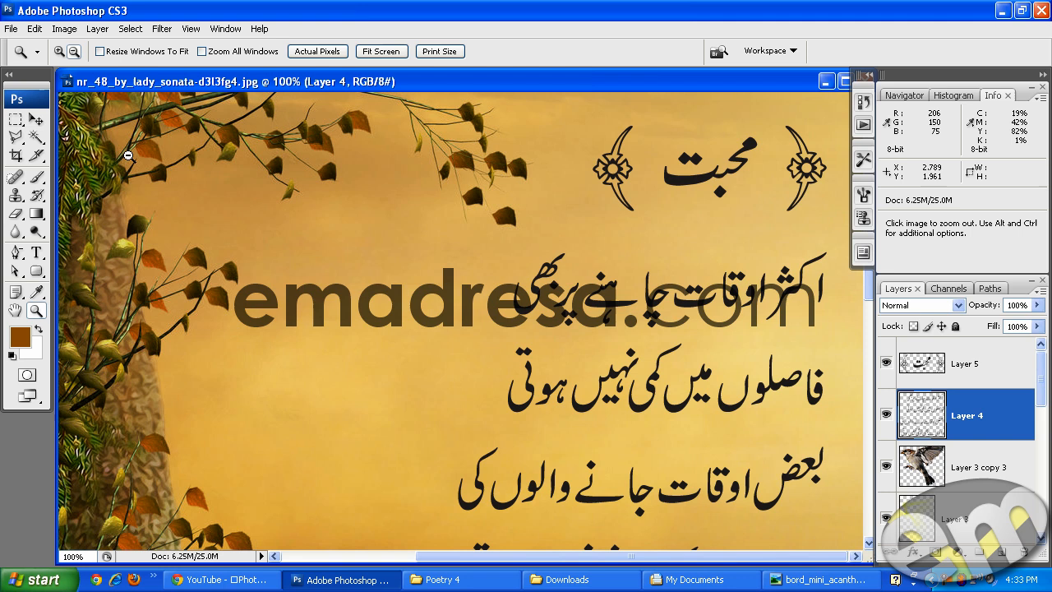
{"action": "left_click", "coordinate": [35, 120]}
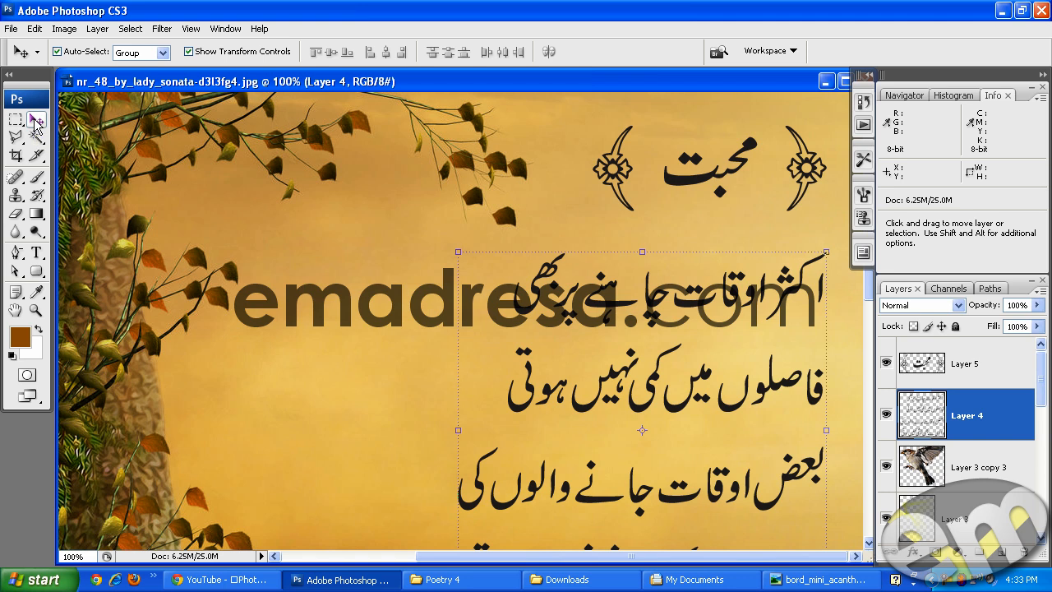
{"action": "double_click", "coordinate": [1009, 417]}
{"action": "left_click_drag", "start_coordinate": [899, 136], "coordinate": [355, 137]}
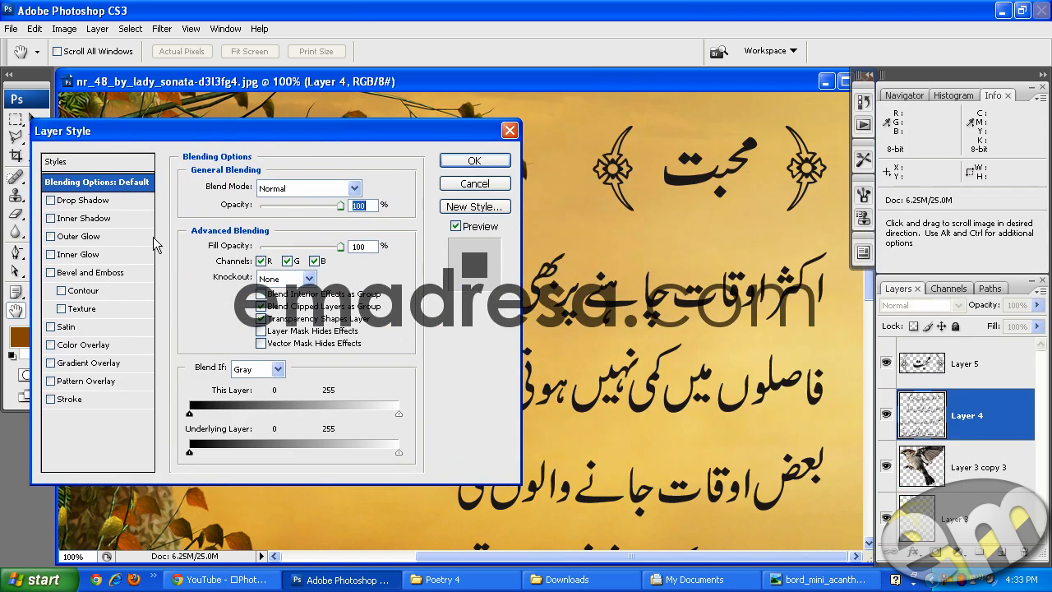
{"action": "left_click", "coordinate": [66, 279]}
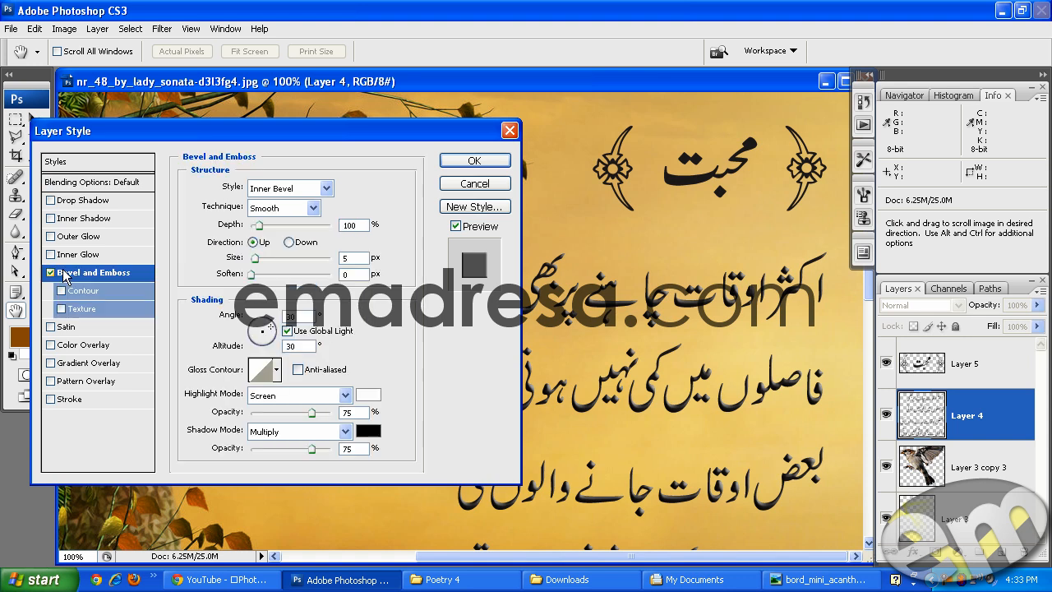
{"action": "left_click", "coordinate": [287, 209]}
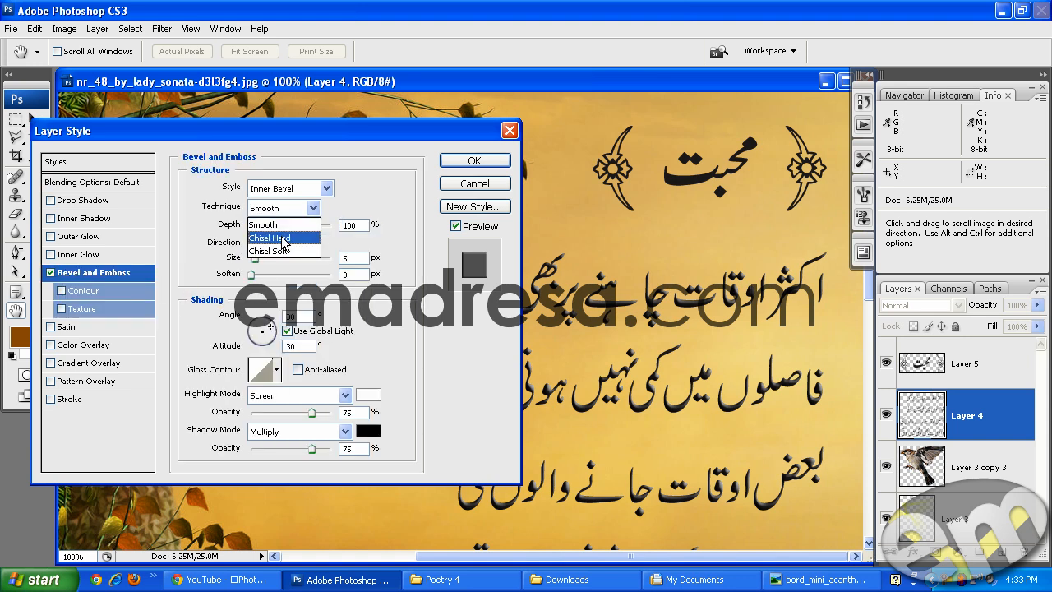
{"action": "left_click", "coordinate": [282, 238]}
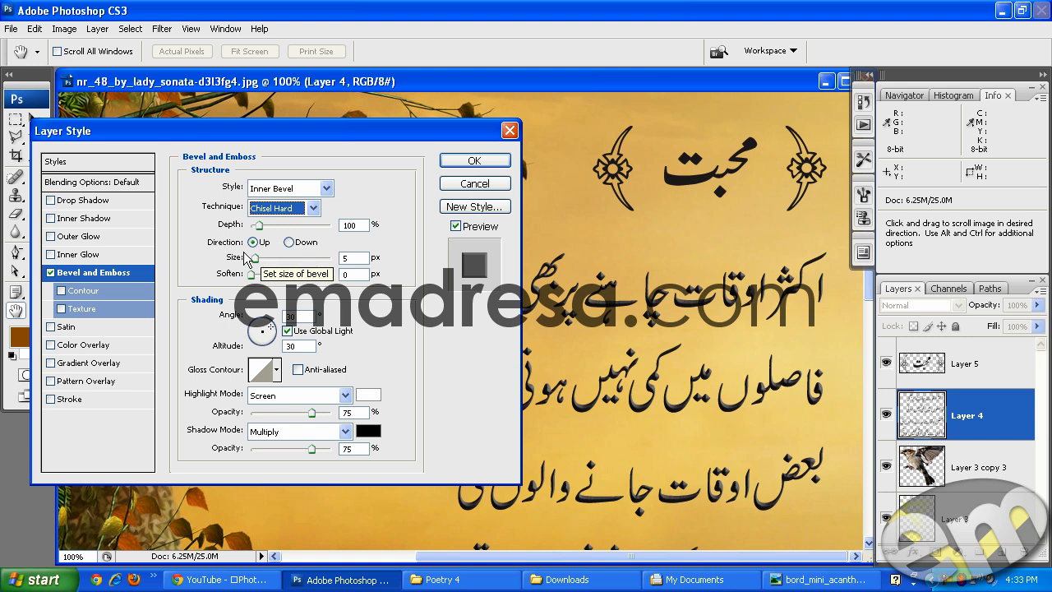
{"action": "left_click_drag", "start_coordinate": [256, 258], "coordinate": [263, 259]}
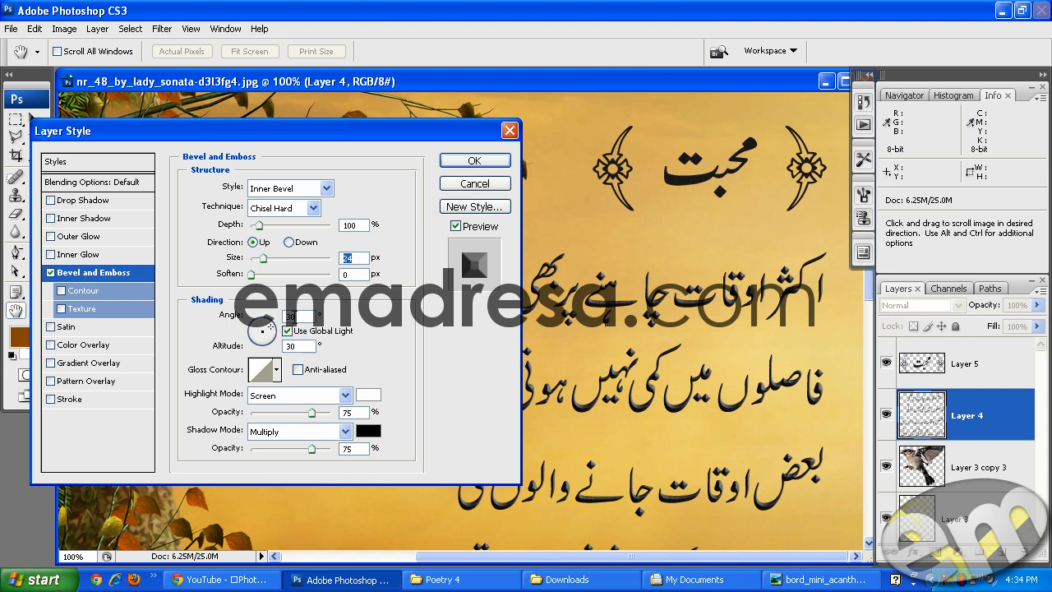
Set the bevel's gloss contour to the Ring preset and enable anti-aliasing for it
{"action": "left_click", "coordinate": [278, 371]}
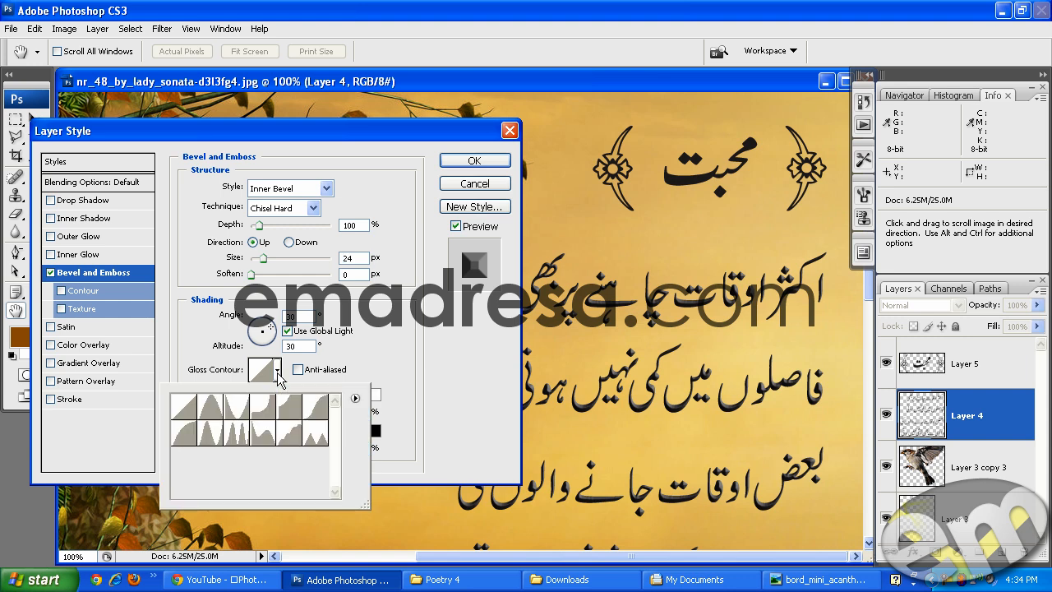
{"action": "left_click", "coordinate": [209, 435]}
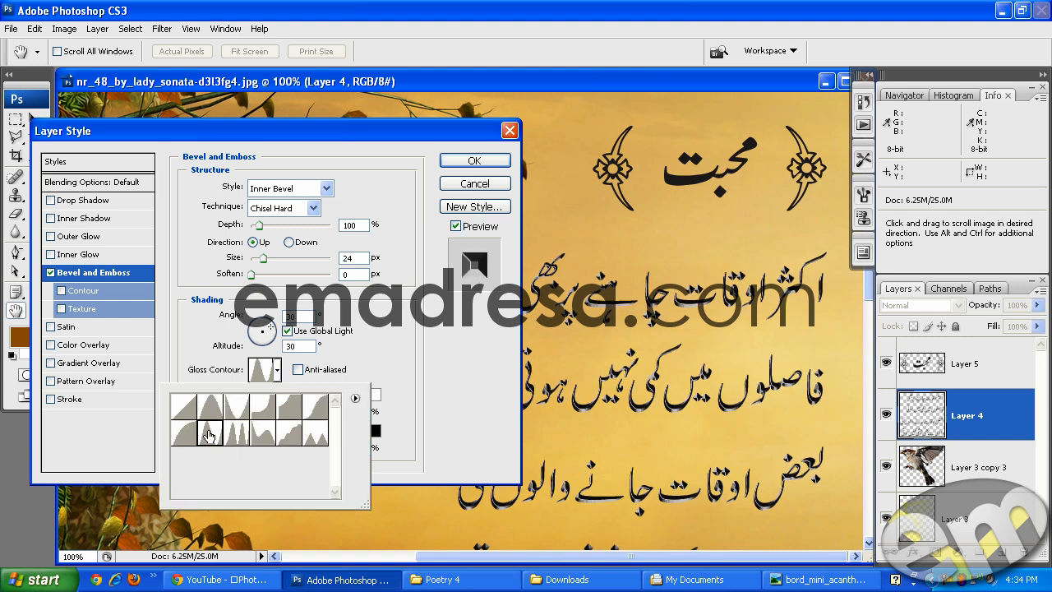
{"action": "left_click", "coordinate": [386, 375]}
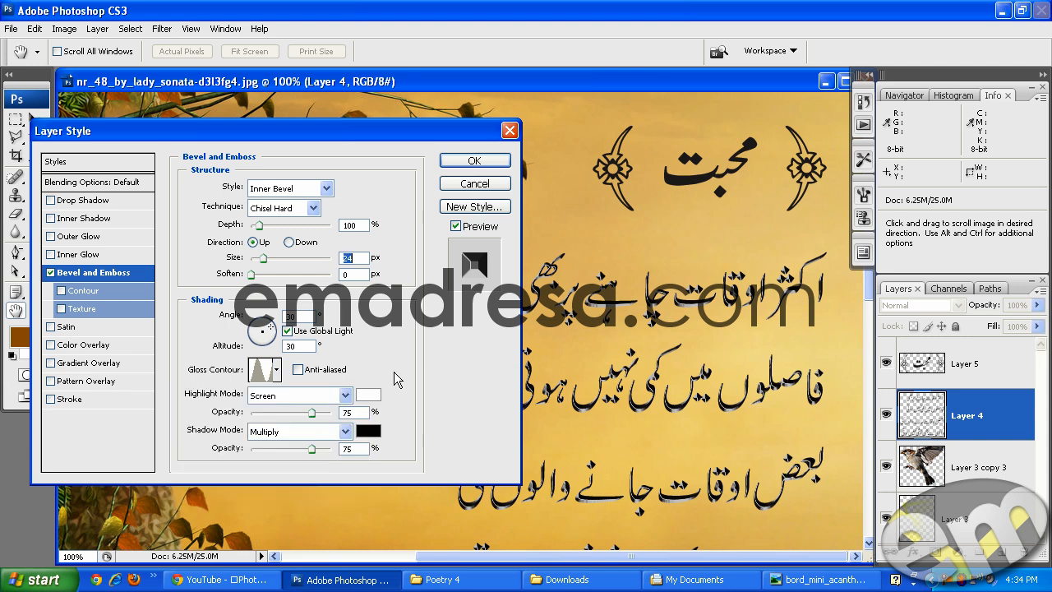
{"action": "left_click", "coordinate": [300, 371]}
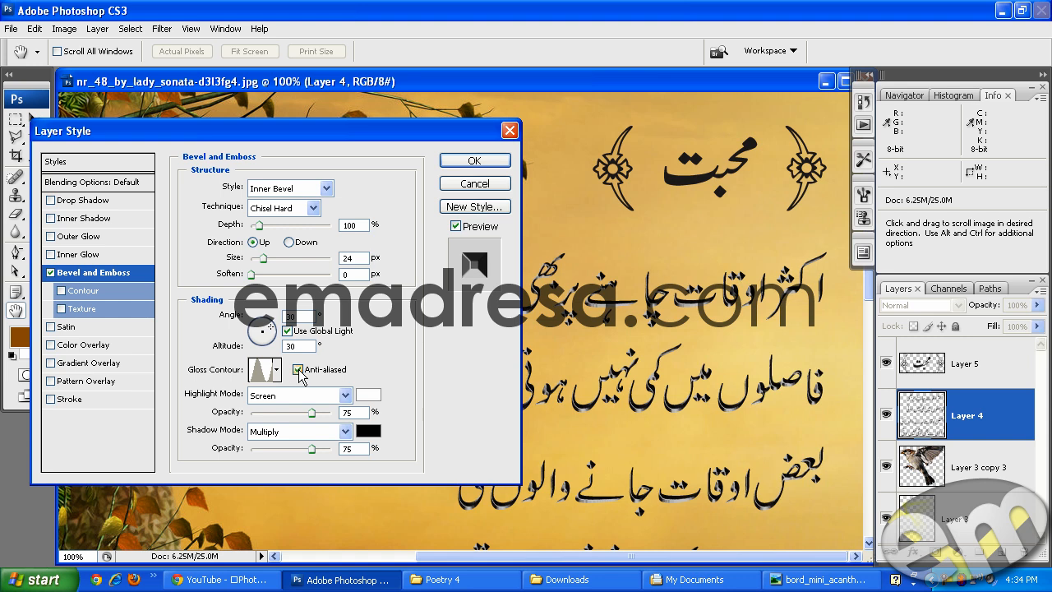
Add a Gradient Overlay to Layer 4, set its starting colour stop to dark red 840808 and copy the hex code
{"action": "left_click", "coordinate": [115, 368]}
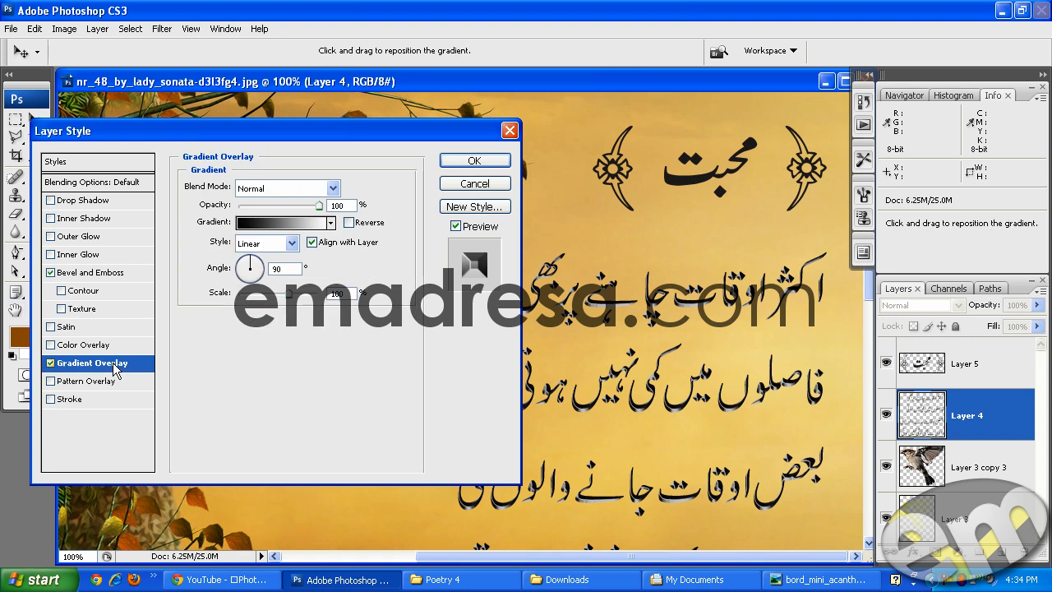
{"action": "left_click", "coordinate": [244, 224]}
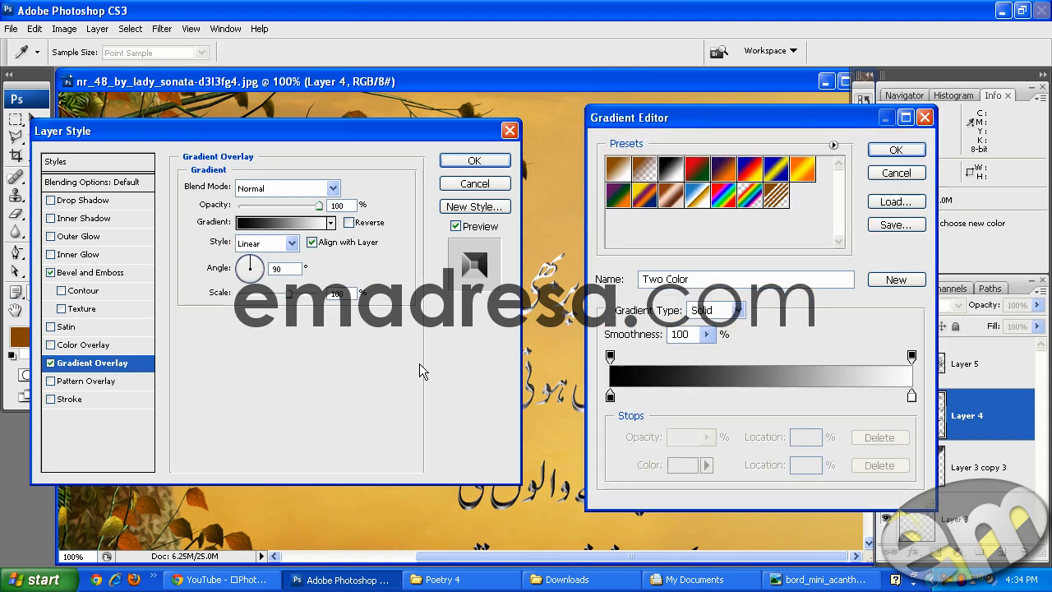
{"action": "double_click", "coordinate": [610, 397]}
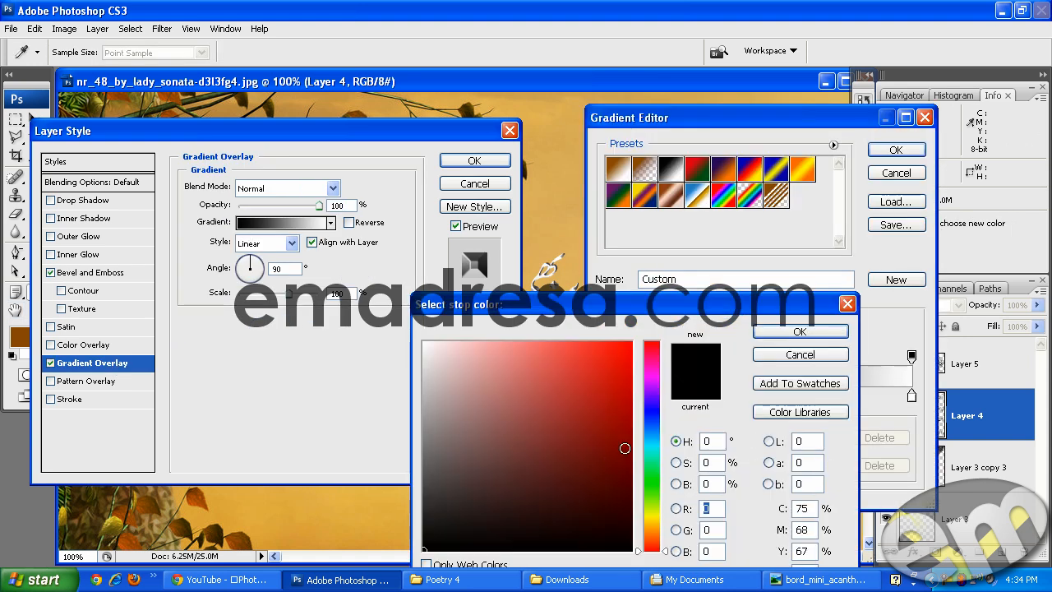
{"action": "left_click", "coordinate": [620, 443]}
{"action": "left_click_drag", "start_coordinate": [749, 305], "coordinate": [747, 225]}
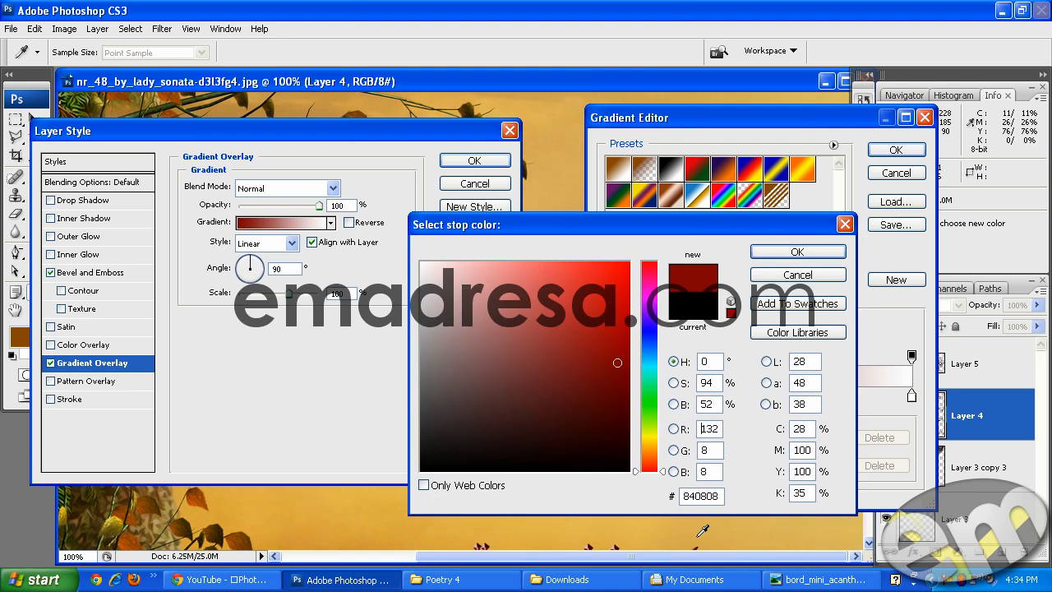
{"action": "left_click", "coordinate": [700, 495]}
{"action": "key", "text": "ctrl+c"}
{"action": "left_click", "coordinate": [798, 252]}
Set the gradient's end colour stop to the same dark red 840808 and accept the gradient
{"action": "left_click", "coordinate": [912, 397]}
{"action": "double_click", "coordinate": [913, 397]}
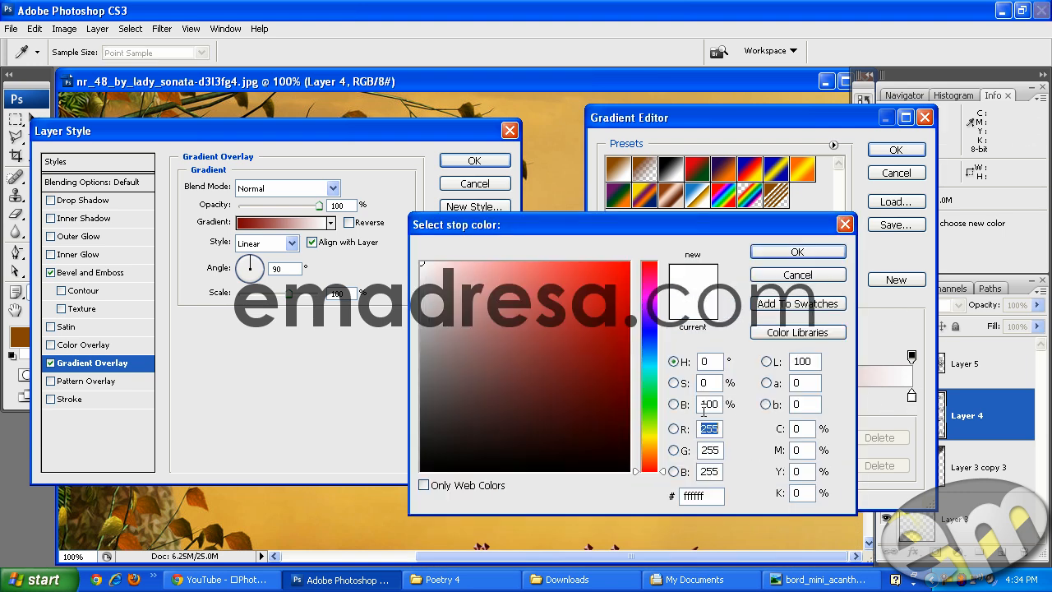
{"action": "left_click_drag", "start_coordinate": [713, 498], "coordinate": [620, 492]}
{"action": "key", "text": "ctrl+v"}
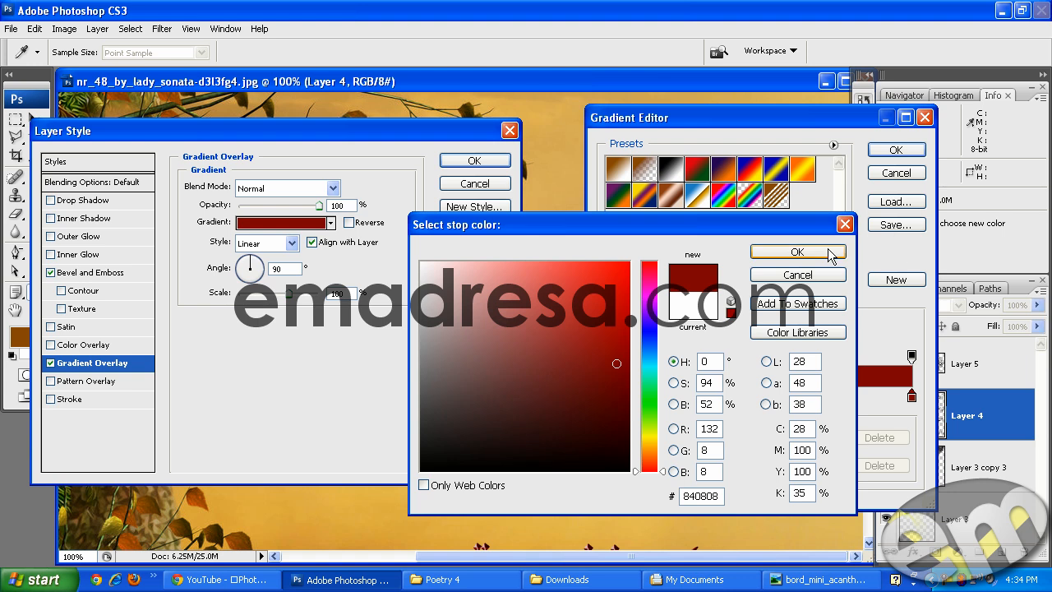
{"action": "left_click", "coordinate": [793, 252]}
{"action": "left_click", "coordinate": [896, 151]}
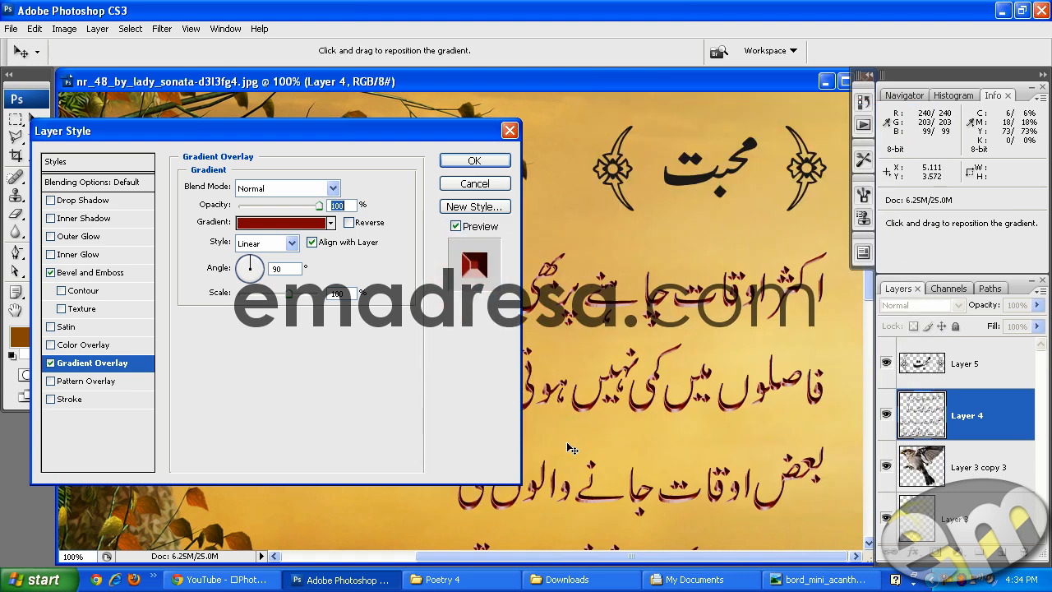
Add a Drop Shadow to the verse text with distance 1 px and size 1 px, and apply the layer style
{"action": "left_click", "coordinate": [68, 204]}
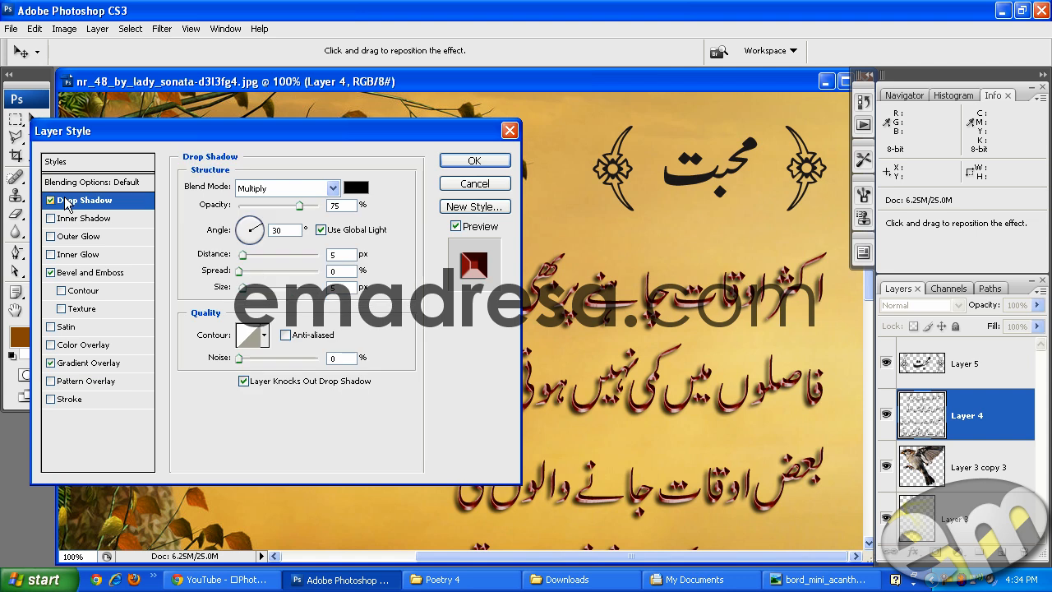
{"action": "left_click_drag", "start_coordinate": [344, 254], "coordinate": [317, 257]}
{"action": "type", "text": "1"}
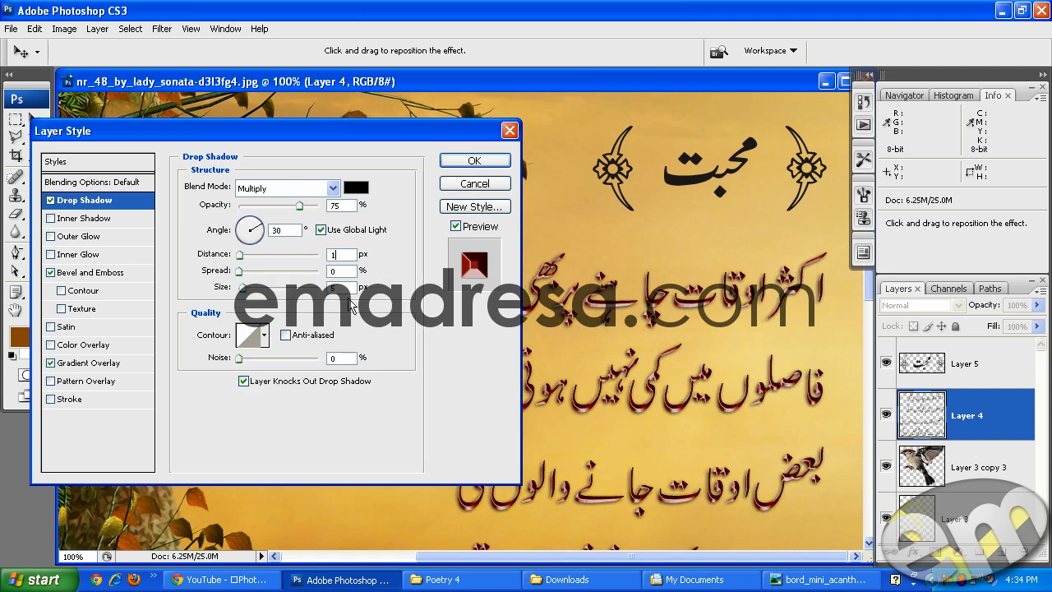
{"action": "left_click_drag", "start_coordinate": [343, 287], "coordinate": [203, 290]}
{"action": "type", "text": "1"}
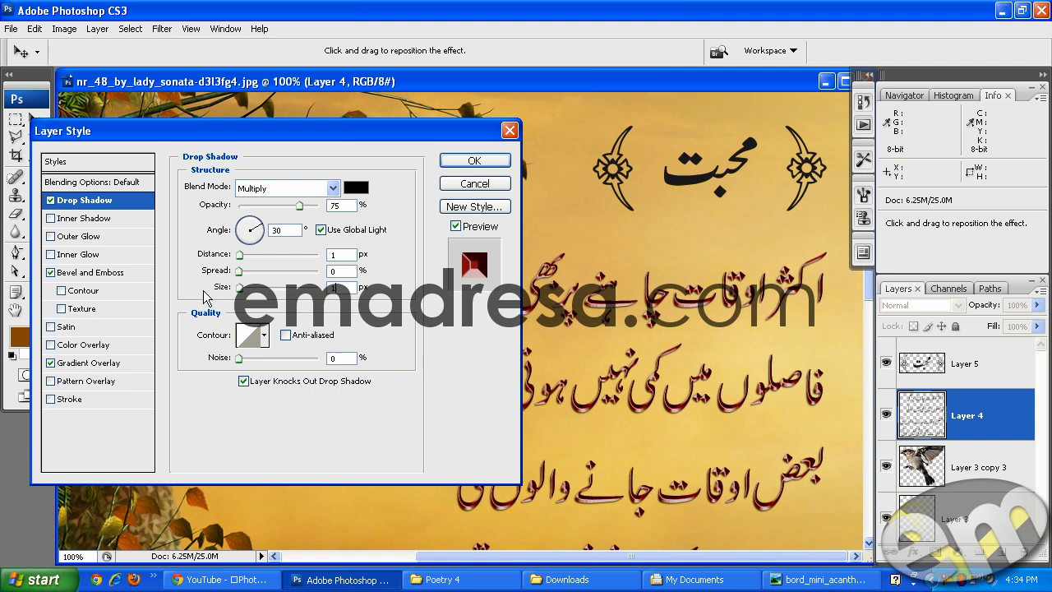
{"action": "left_click", "coordinate": [474, 160]}
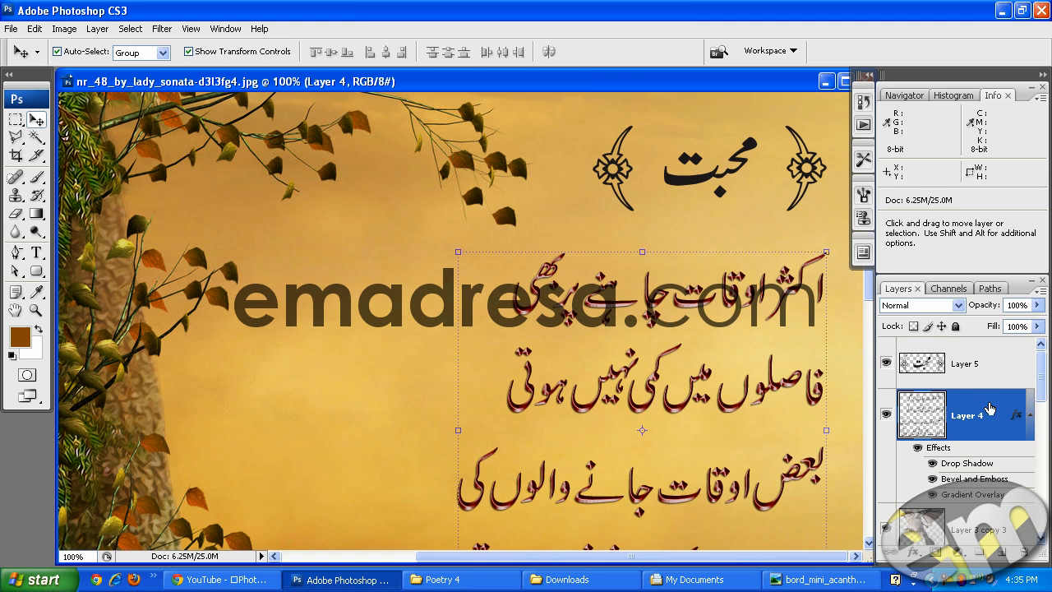
Copy Layer 4's layer style onto the title on Layer 5 and deselect the layer
{"action": "right_click", "coordinate": [993, 430]}
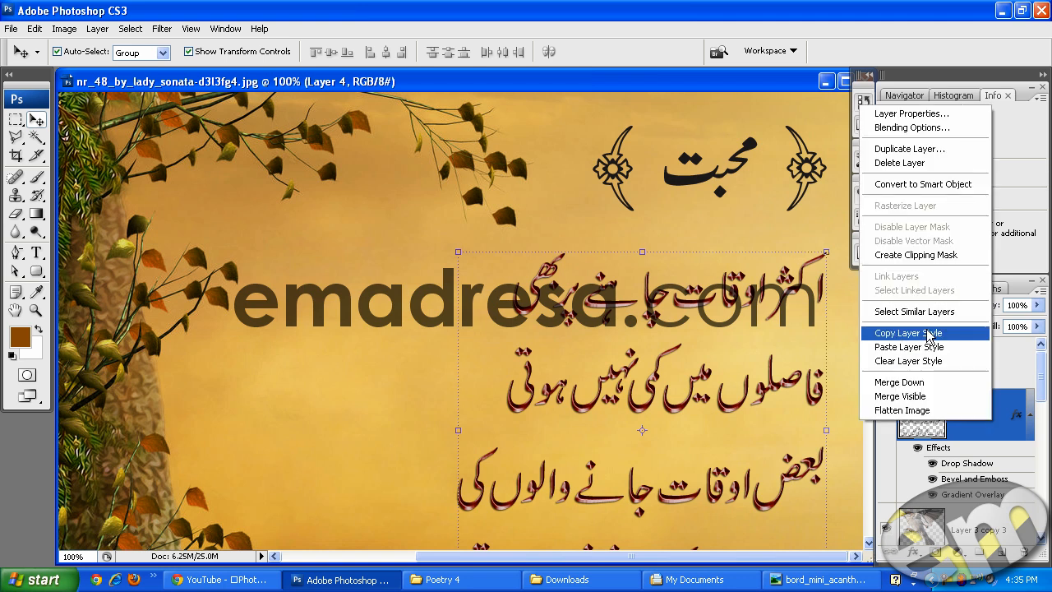
{"action": "left_click", "coordinate": [929, 333]}
{"action": "right_click", "coordinate": [988, 429]}
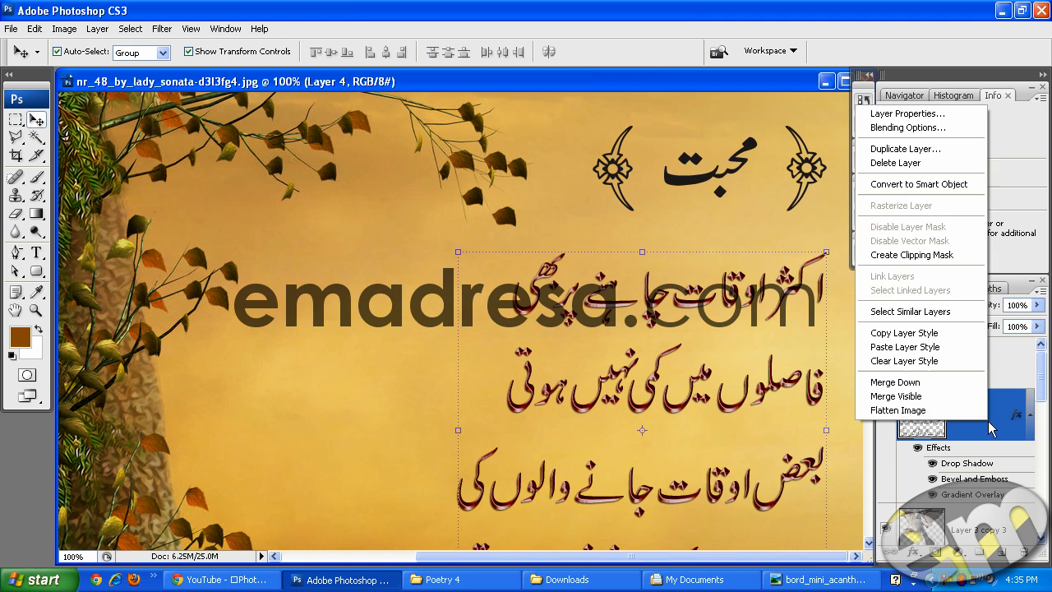
{"action": "left_click", "coordinate": [928, 333]}
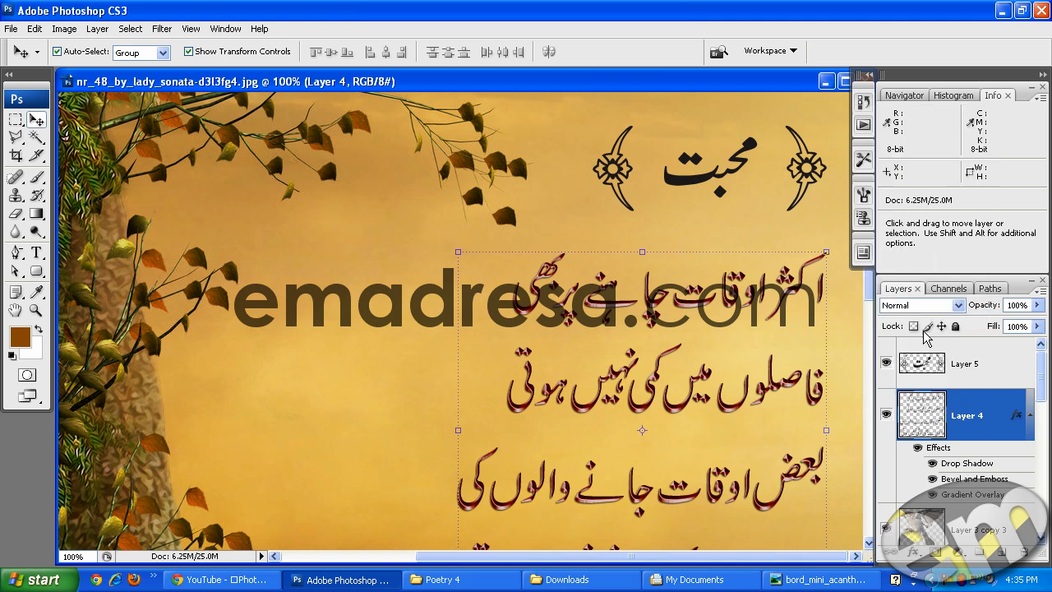
{"action": "left_click", "coordinate": [695, 181]}
{"action": "right_click", "coordinate": [986, 367]}
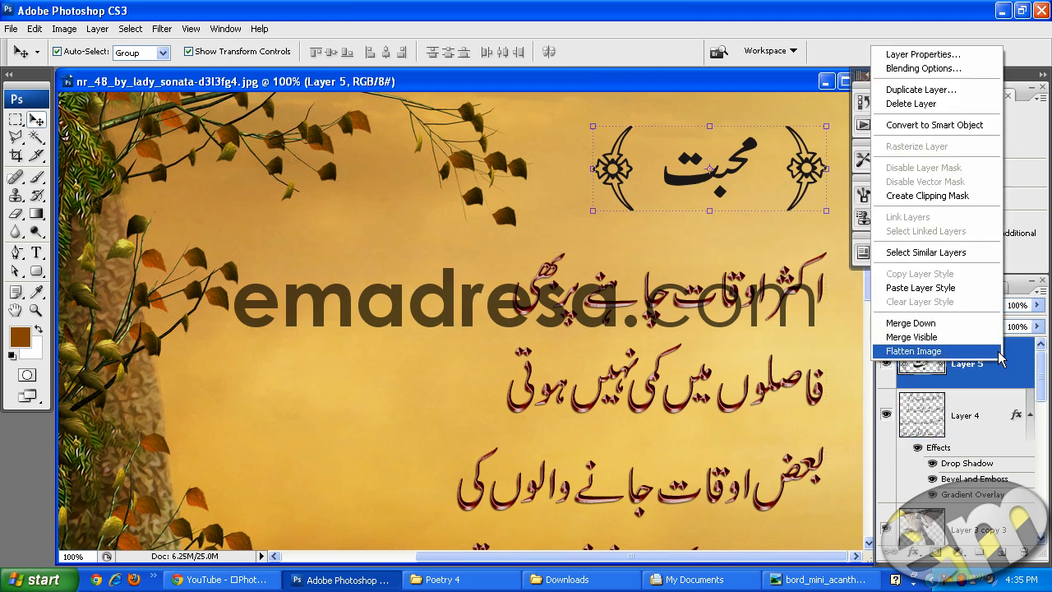
{"action": "left_click", "coordinate": [937, 288]}
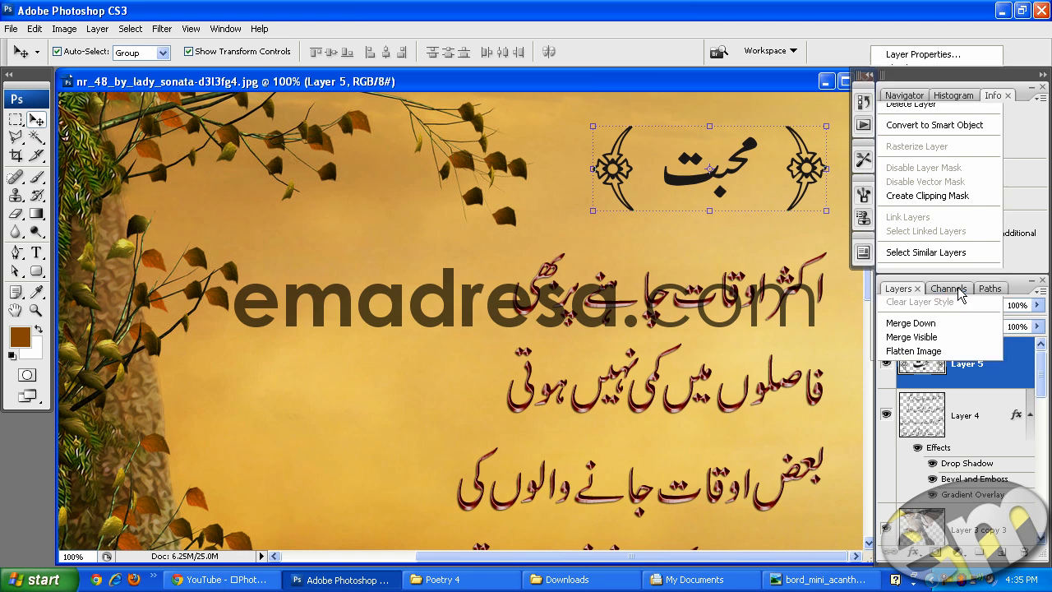
{"action": "left_click", "coordinate": [411, 301]}
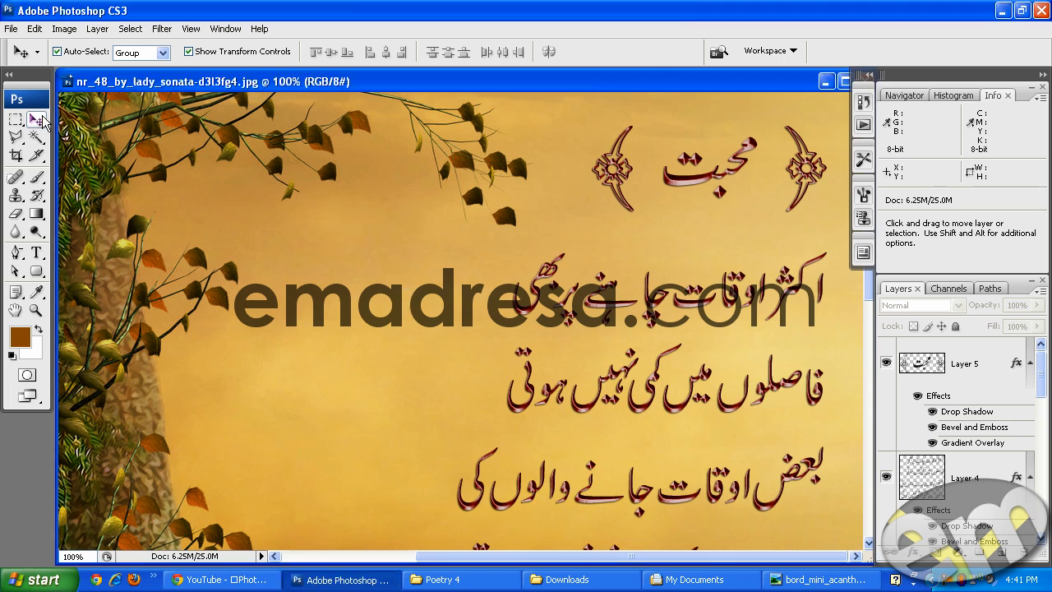
Minimize the nr_48 image and final.psd document windows
{"action": "left_click", "coordinate": [825, 81]}
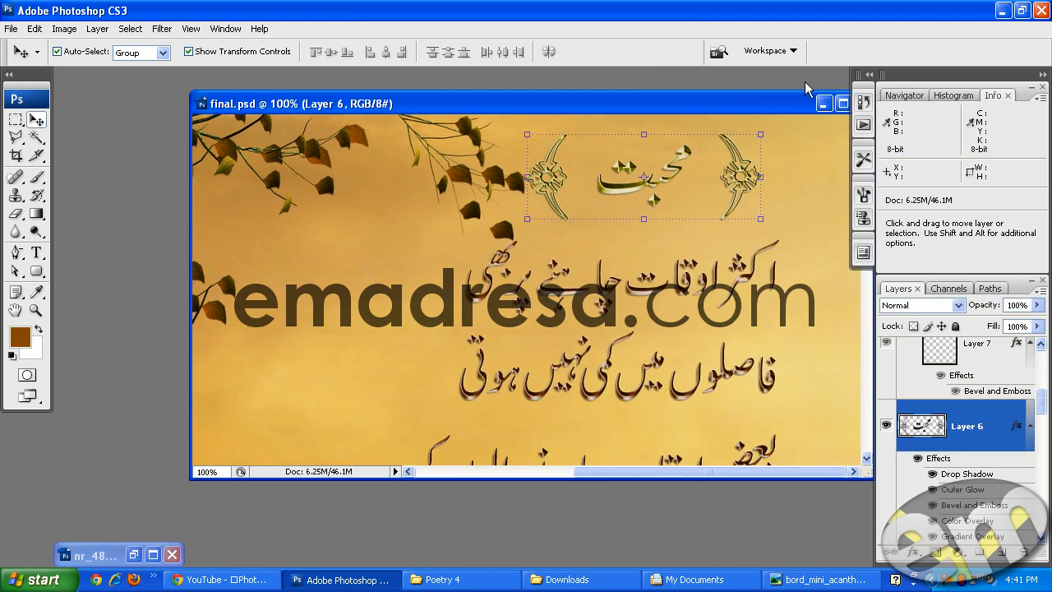
{"action": "left_click_drag", "start_coordinate": [765, 100], "coordinate": [703, 99]}
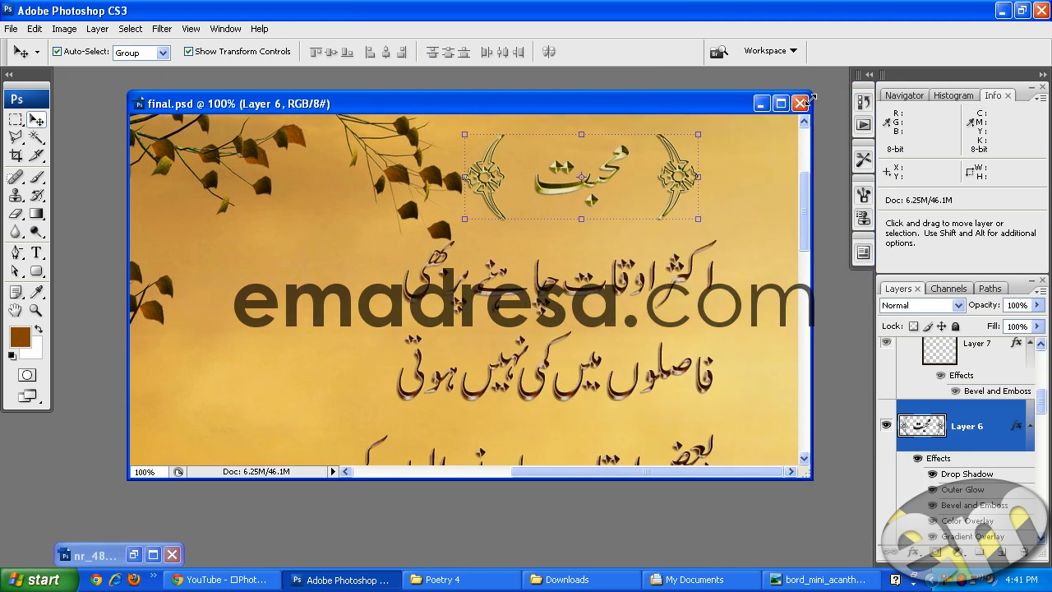
{"action": "left_click", "coordinate": [761, 103]}
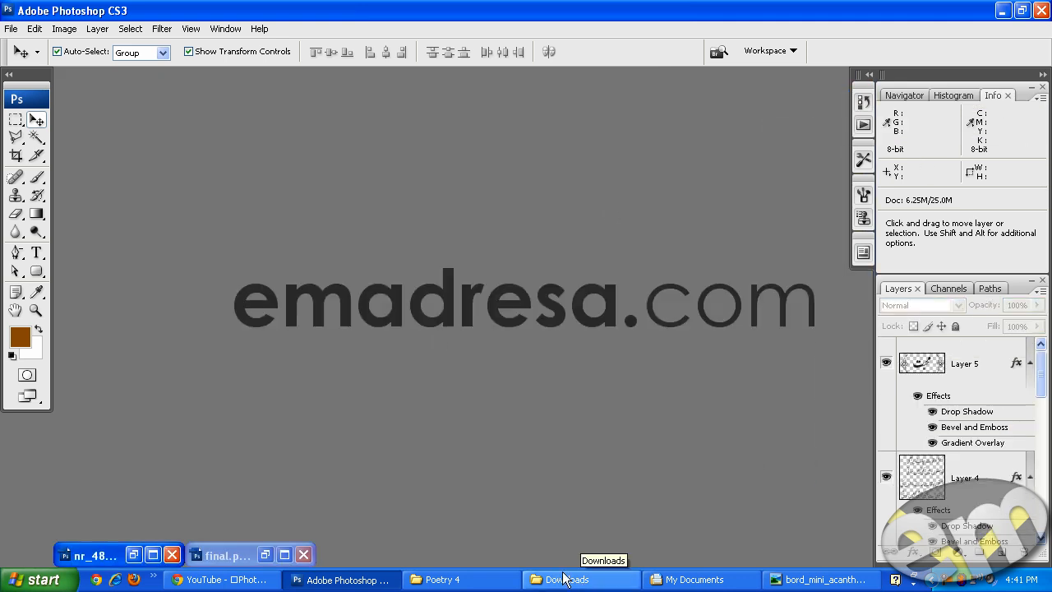
Open the JPEG image final from the Poetry 4 folder in Photoshop
{"action": "left_click", "coordinate": [461, 580]}
{"action": "left_click", "coordinate": [540, 380]}
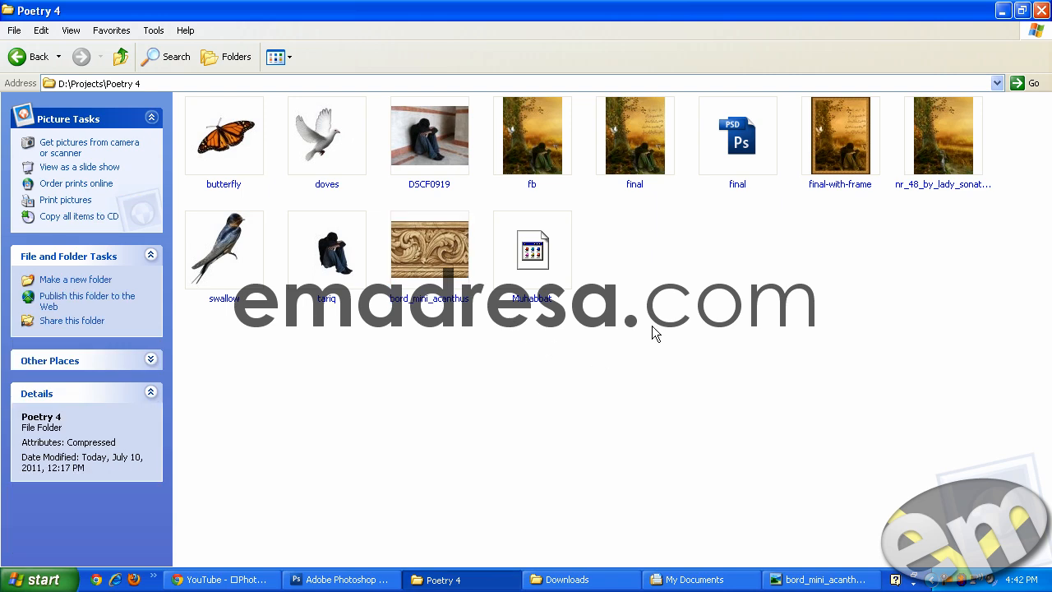
{"action": "left_click", "coordinate": [649, 160]}
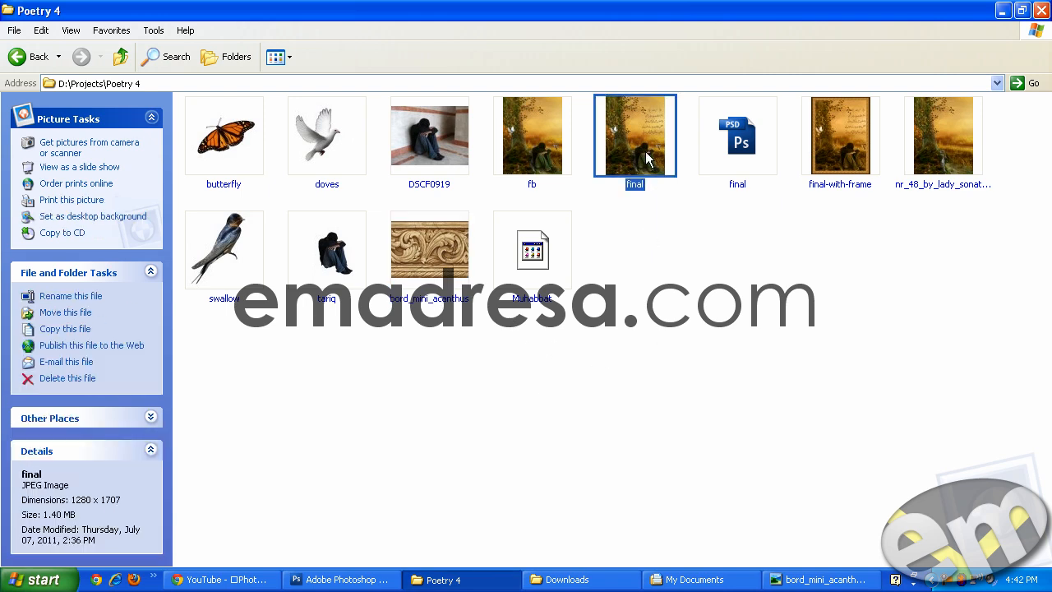
{"action": "left_click_drag", "start_coordinate": [636, 134], "coordinate": [456, 352]}
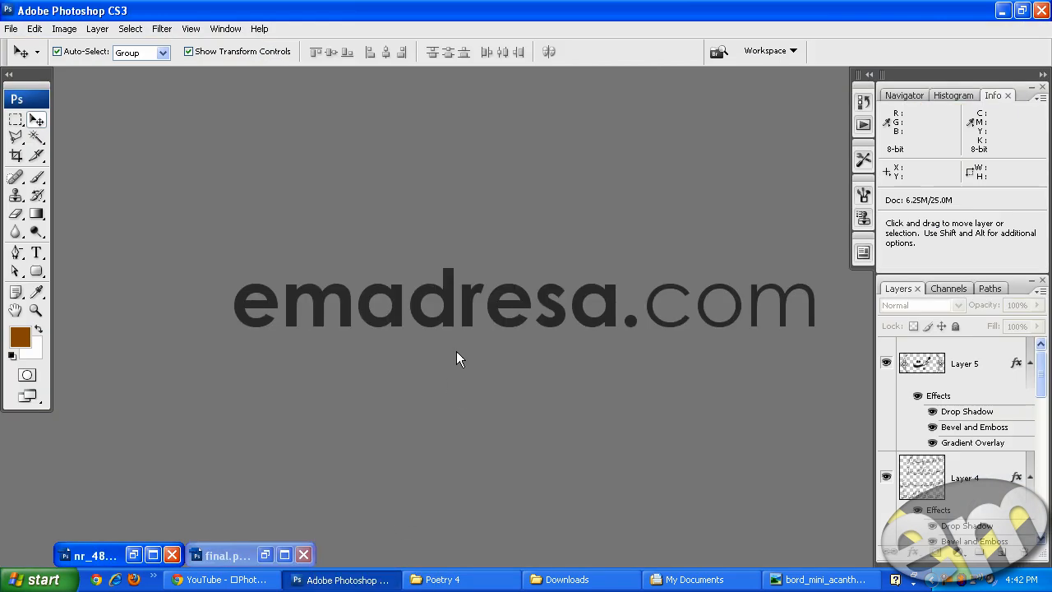
{"action": "left_click_drag", "start_coordinate": [395, 307], "coordinate": [665, 307]}
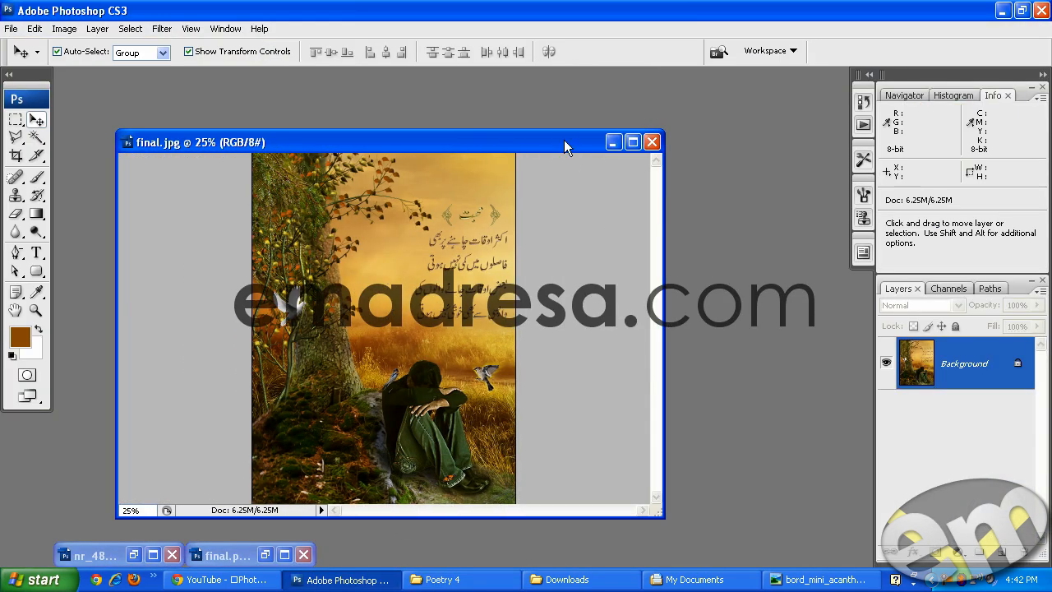
Enlarge the final.jpg document window and convert the Background into a regular layer named Layer 0
{"action": "left_click_drag", "start_coordinate": [563, 133], "coordinate": [504, 76]}
{"action": "left_click_drag", "start_coordinate": [601, 458], "coordinate": [866, 556]}
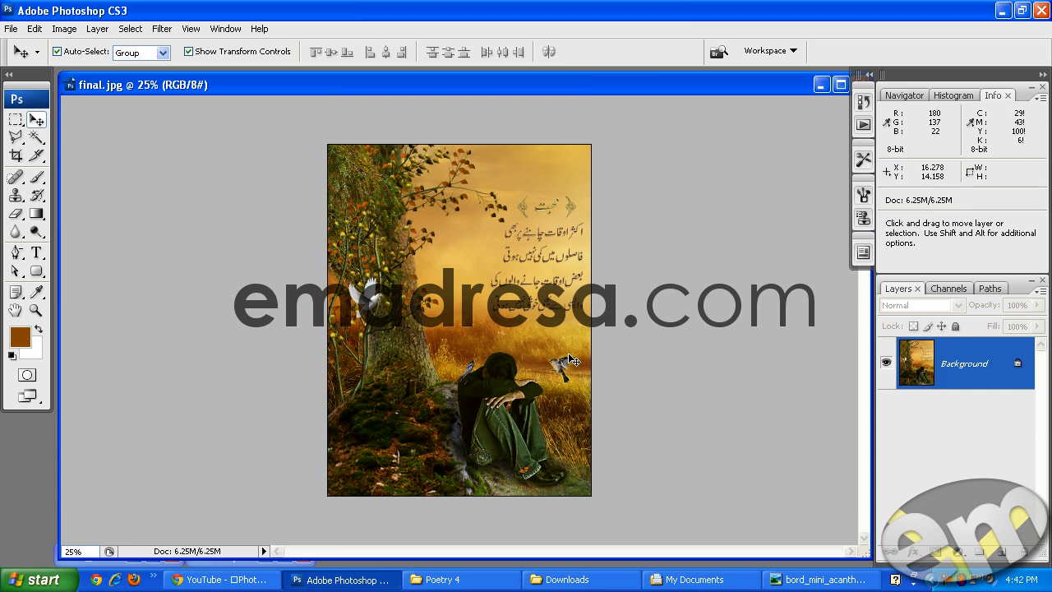
{"action": "double_click", "coordinate": [1003, 358]}
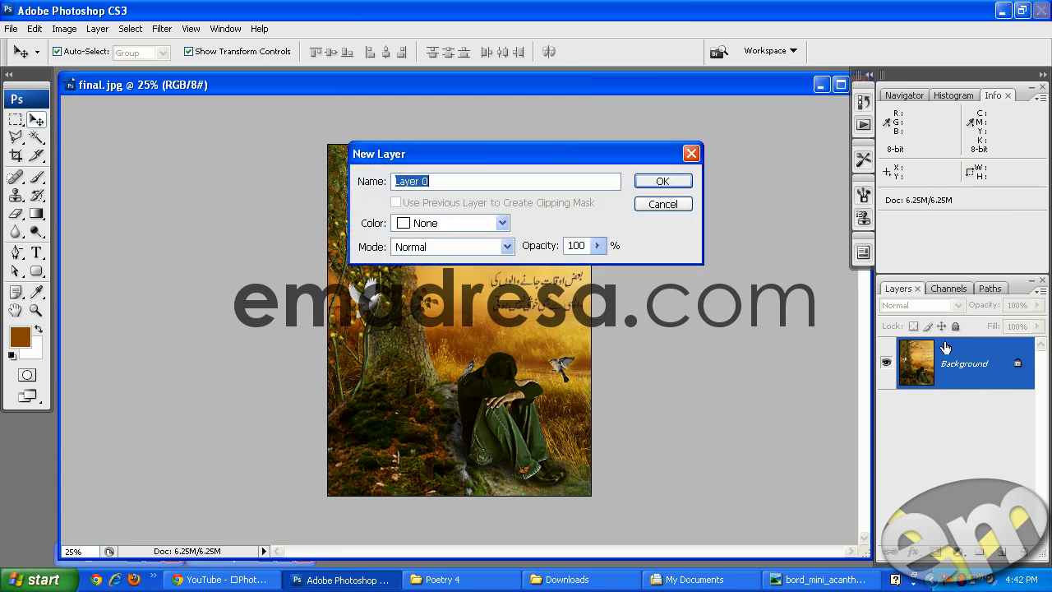
{"action": "left_click", "coordinate": [676, 182]}
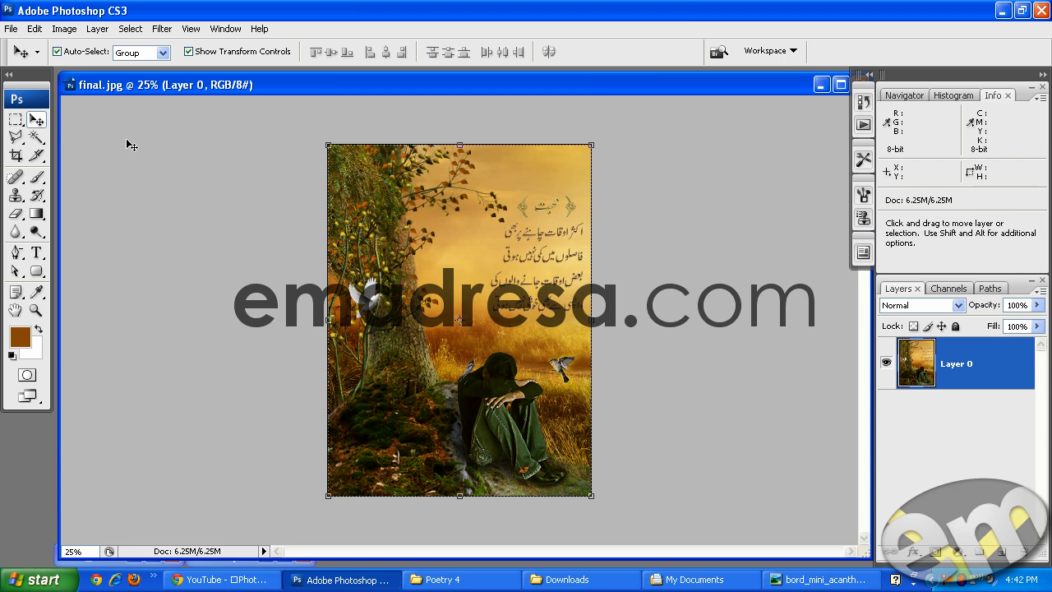
Try to set the canvas size to 1 by 1 inch with relative sizing off, and undo the resize
{"action": "left_click", "coordinate": [58, 33]}
{"action": "left_click", "coordinate": [66, 150]}
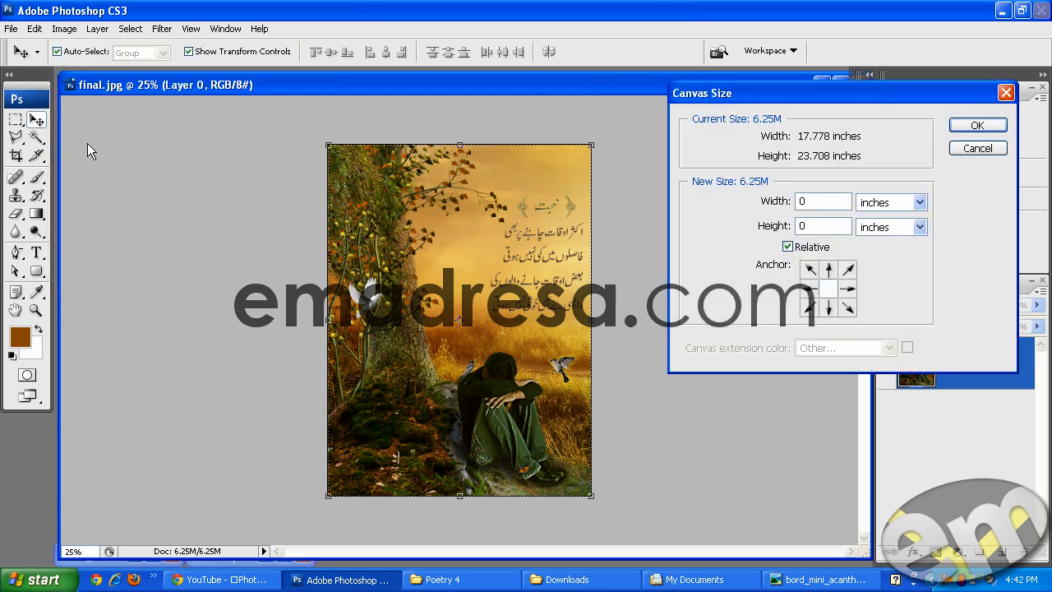
{"action": "double_click", "coordinate": [800, 202]}
{"action": "type", "text": "1"}
{"action": "double_click", "coordinate": [807, 226]}
{"action": "type", "text": "1"}
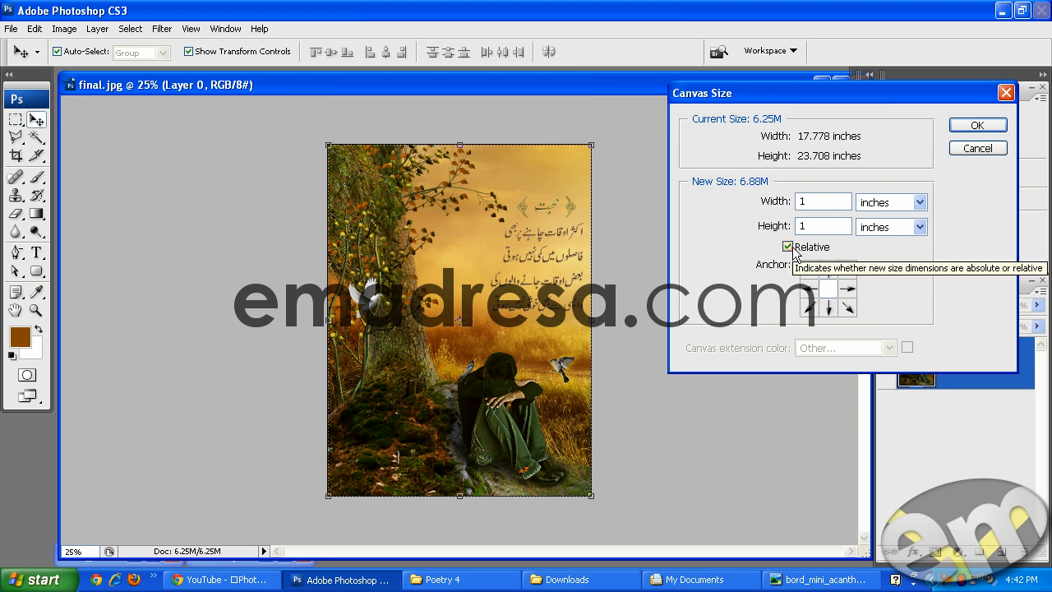
{"action": "left_click", "coordinate": [787, 247]}
{"action": "left_click_drag", "start_coordinate": [840, 202], "coordinate": [698, 204]}
{"action": "type", "text": "1"}
{"action": "key", "text": "Tab"}
{"action": "type", "text": "1"}
{"action": "left_click", "coordinate": [958, 125]}
{"action": "left_click", "coordinate": [485, 235]}
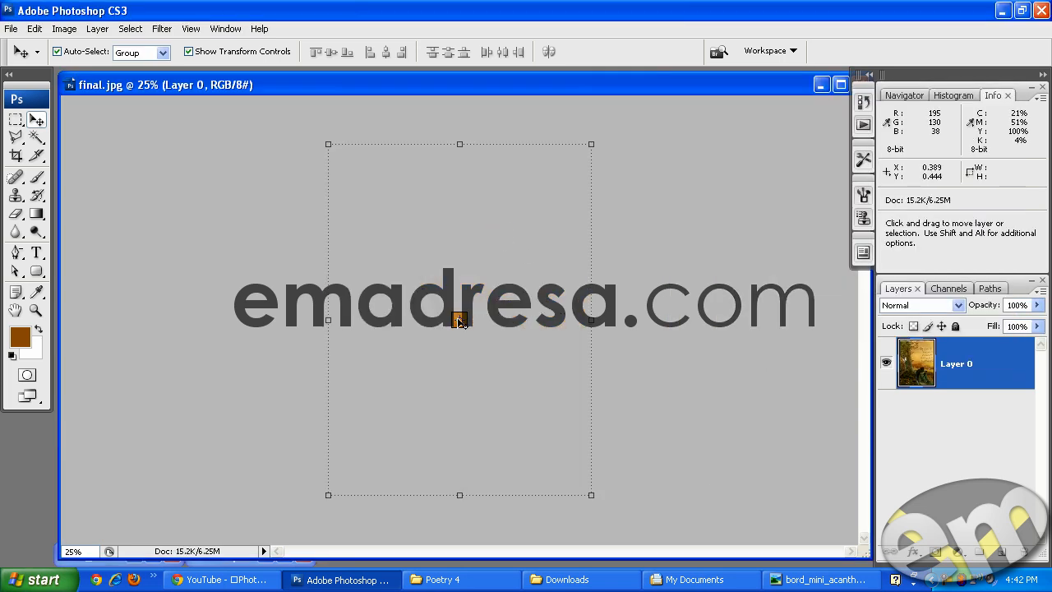
{"action": "key", "text": "ctrl+z"}
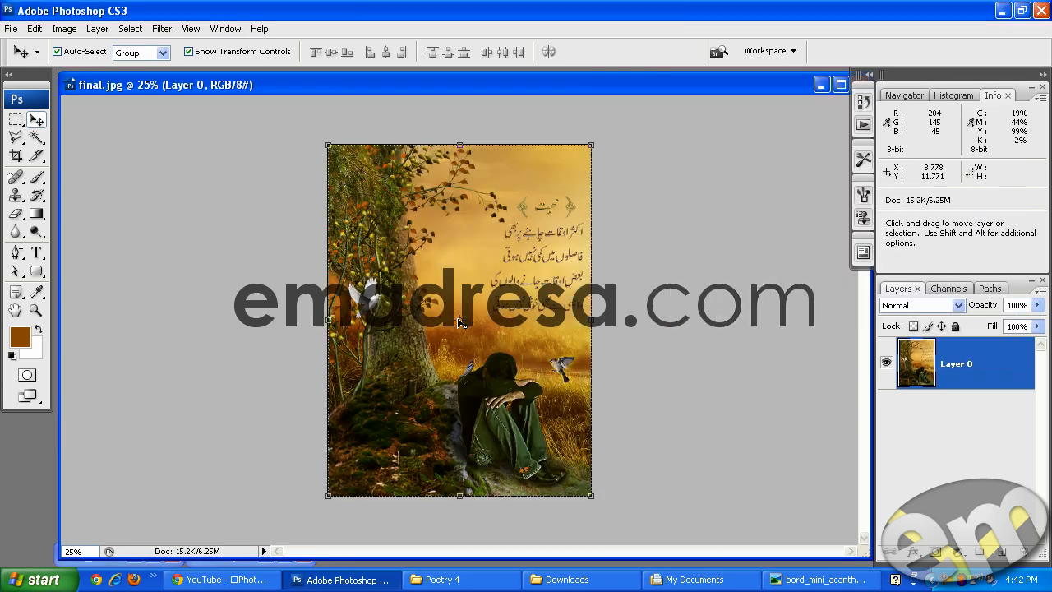
Extend the canvas by 1 inch in width and 1 inch in height, using relative sizing anchored at the centre
{"action": "left_click", "coordinate": [65, 31]}
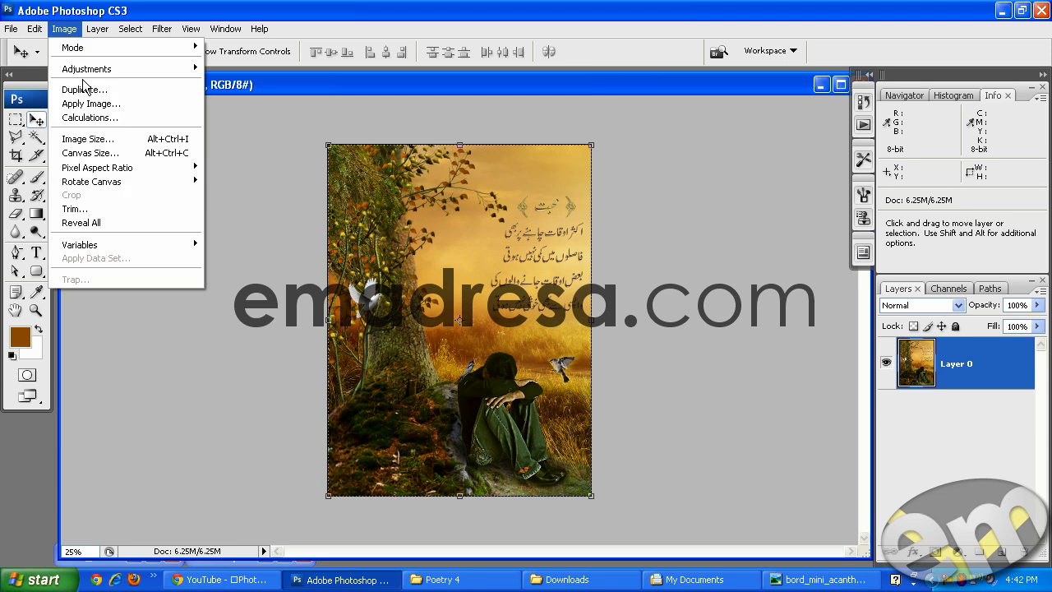
{"action": "left_click", "coordinate": [112, 154]}
{"action": "left_click", "coordinate": [788, 246]}
{"action": "type", "text": "1"}
{"action": "key", "text": "Tab"}
{"action": "type", "text": "1"}
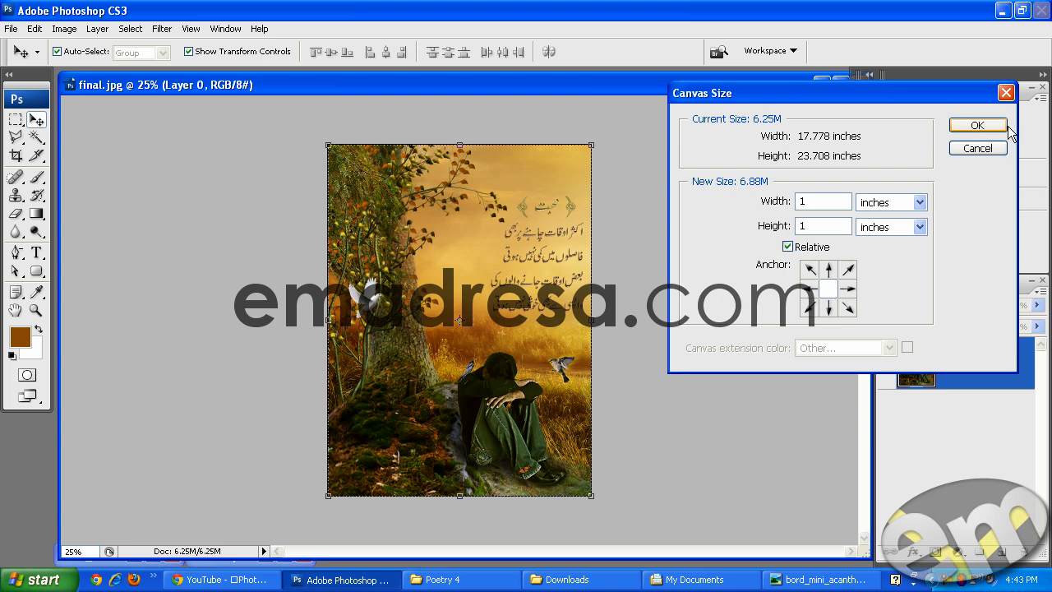
{"action": "left_click", "coordinate": [976, 129]}
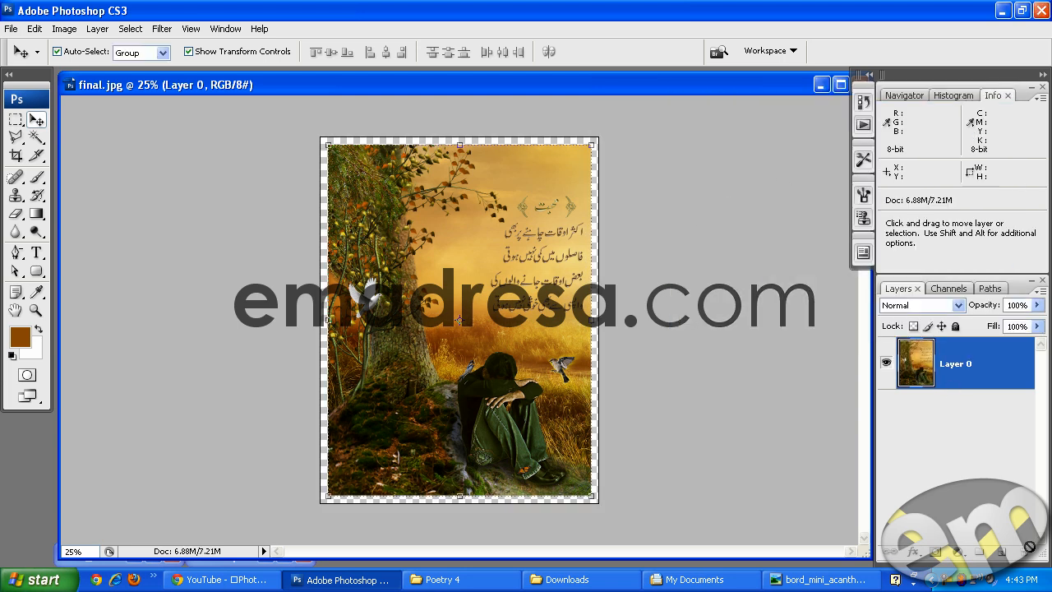
Add a new layer beneath Layer 0 and select the empty canvas border around Layer 0's image
{"action": "left_click", "coordinate": [1002, 552]}
{"action": "left_click_drag", "start_coordinate": [998, 368], "coordinate": [996, 427]}
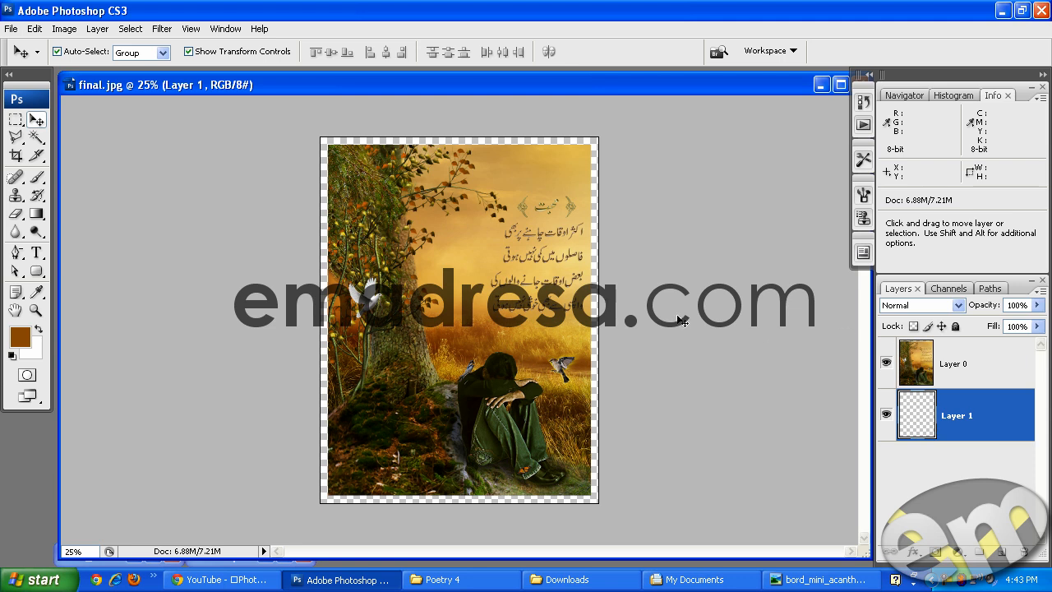
{"action": "left_click", "coordinate": [923, 365], "text": "ctrl"}
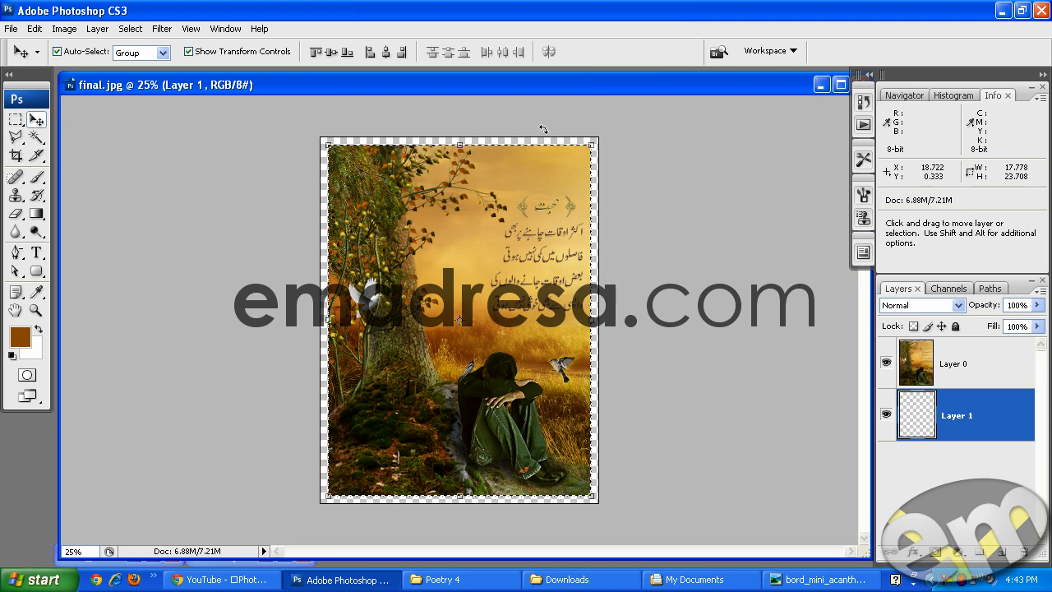
{"action": "key", "text": "ctrl+shift+i"}
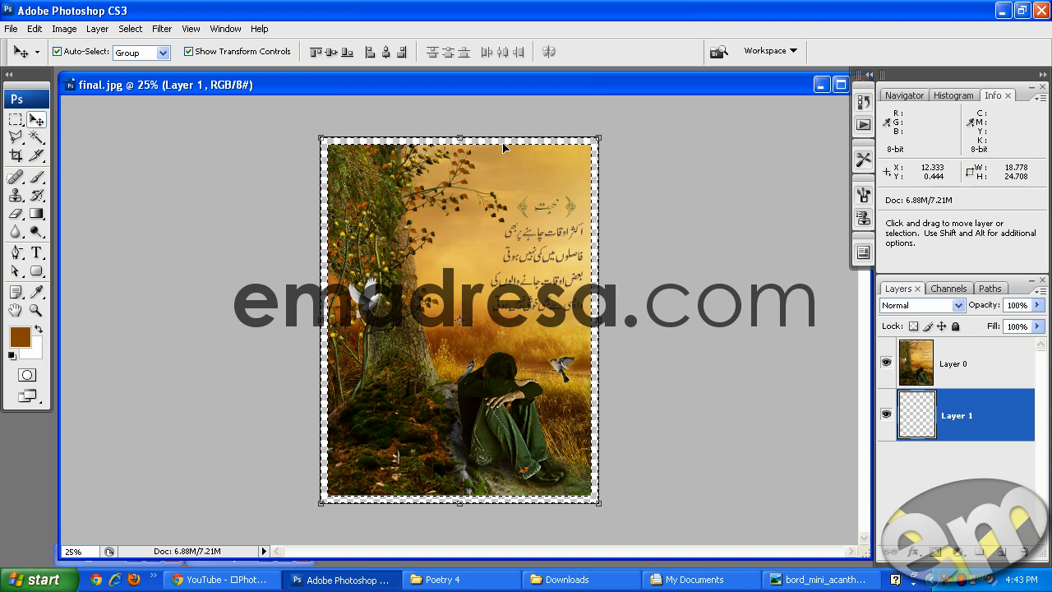
Set the foreground colour's red value to 140, fill the border selection on Layer 1 with that brown, and deselect
{"action": "left_click", "coordinate": [20, 336]}
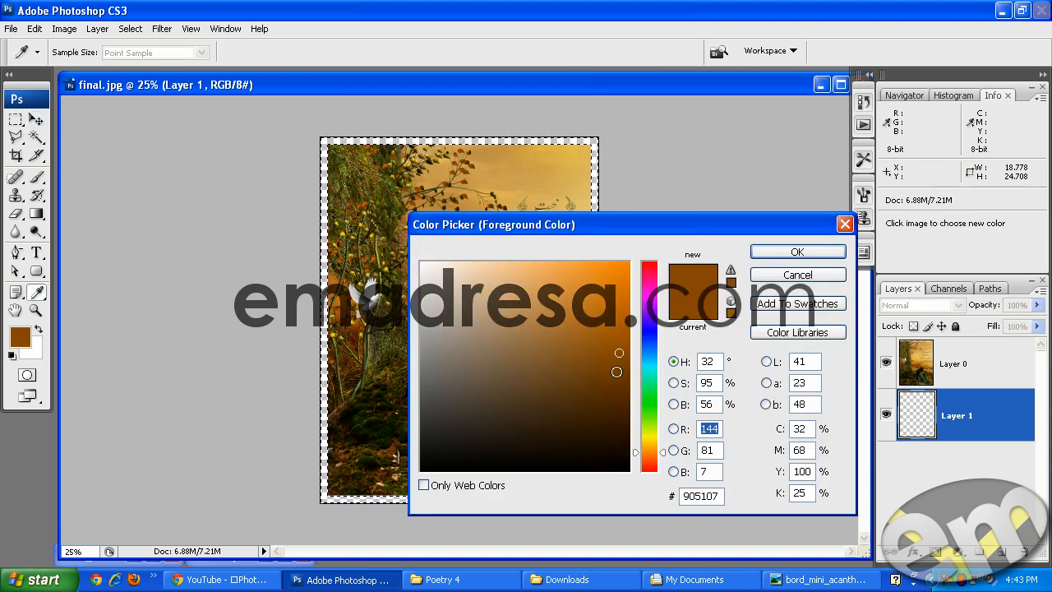
{"action": "type", "text": "140"}
{"action": "left_click", "coordinate": [772, 251]}
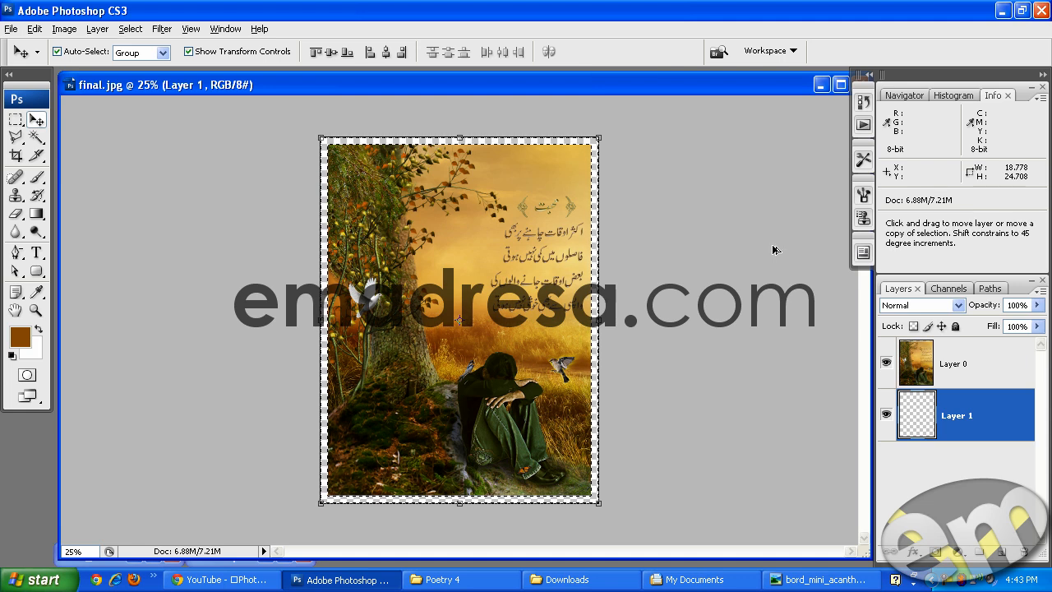
{"action": "key", "text": "alt+BackSpace"}
{"action": "left_click", "coordinate": [763, 253]}
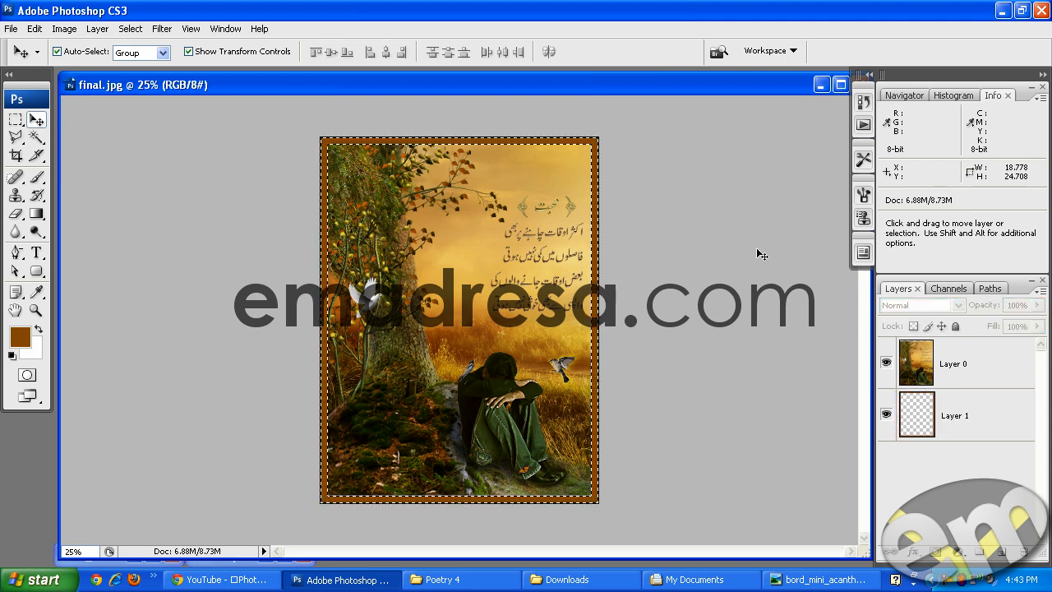
{"action": "key", "text": "ctrl+d"}
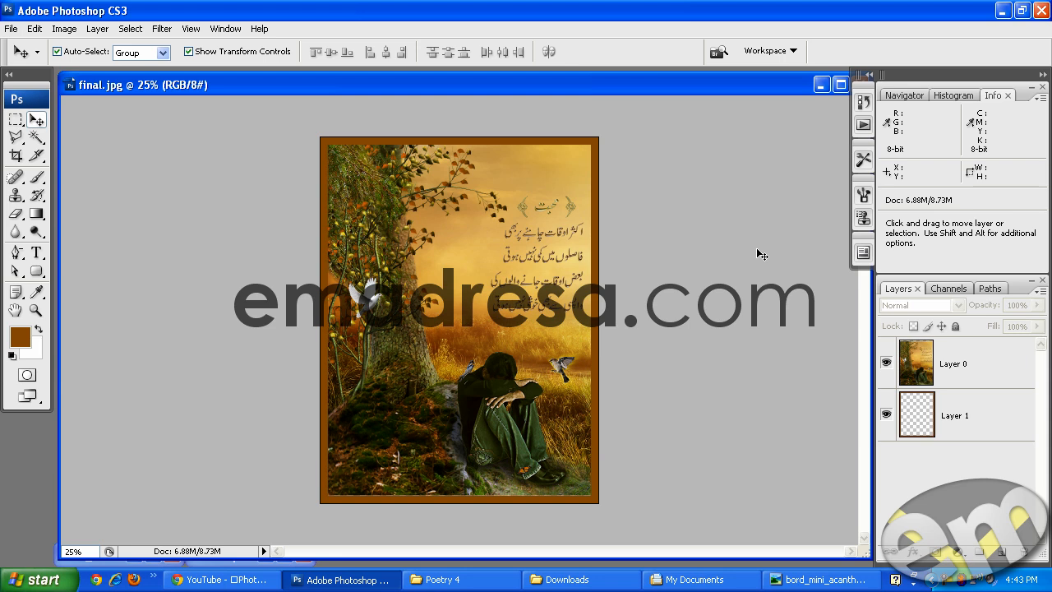
View the image at actual pixels and open the Texturizer filter for the brown border on Layer 1
{"action": "left_click", "coordinate": [34, 309]}
{"action": "left_click", "coordinate": [317, 51]}
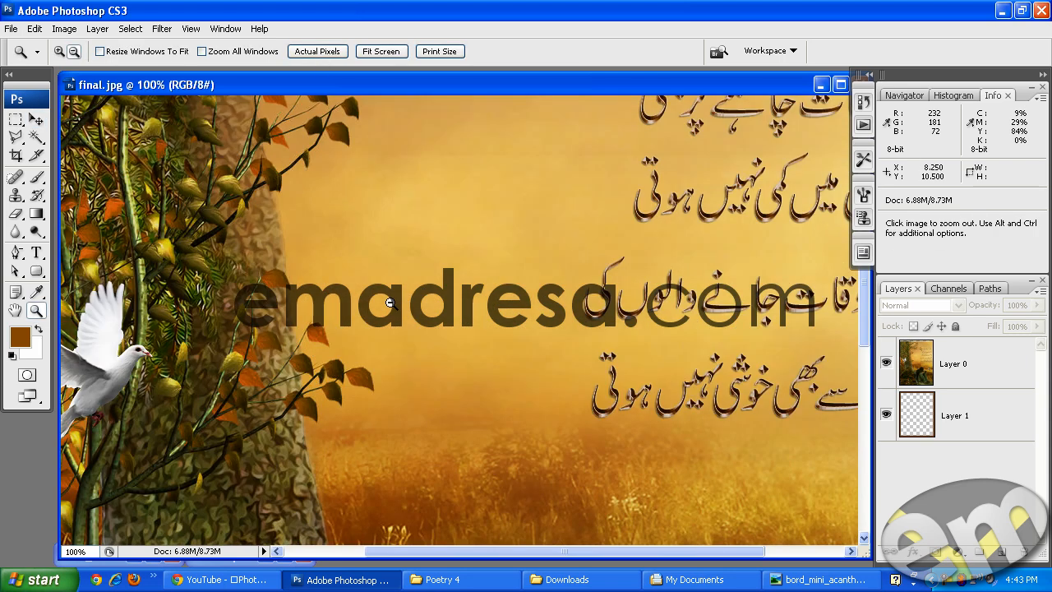
{"action": "scroll", "coordinate": [390, 304], "scroll_direction": "up", "scroll_amount": 5}
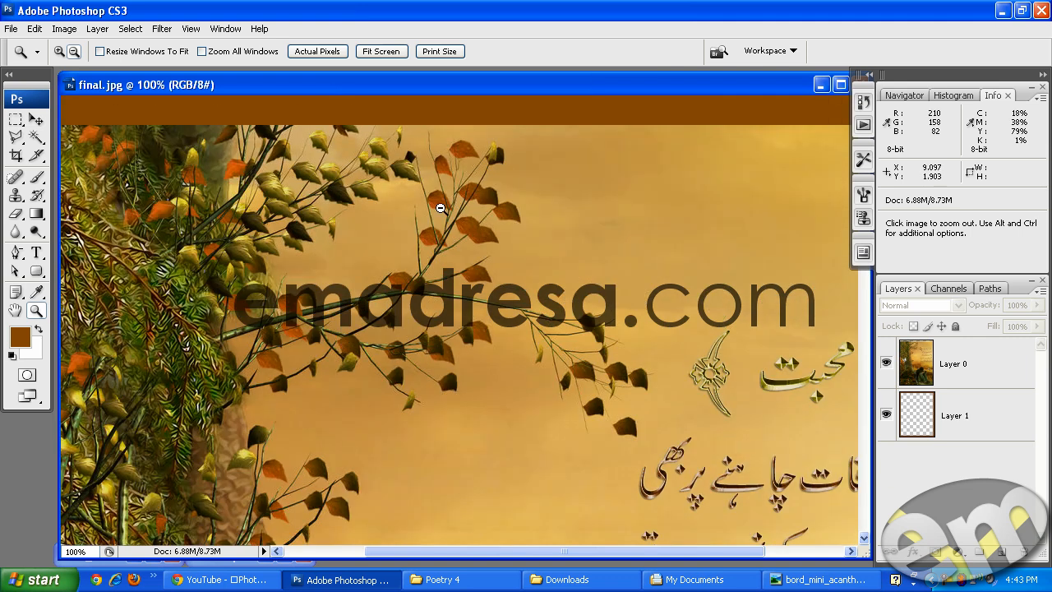
{"action": "left_click", "coordinate": [36, 119]}
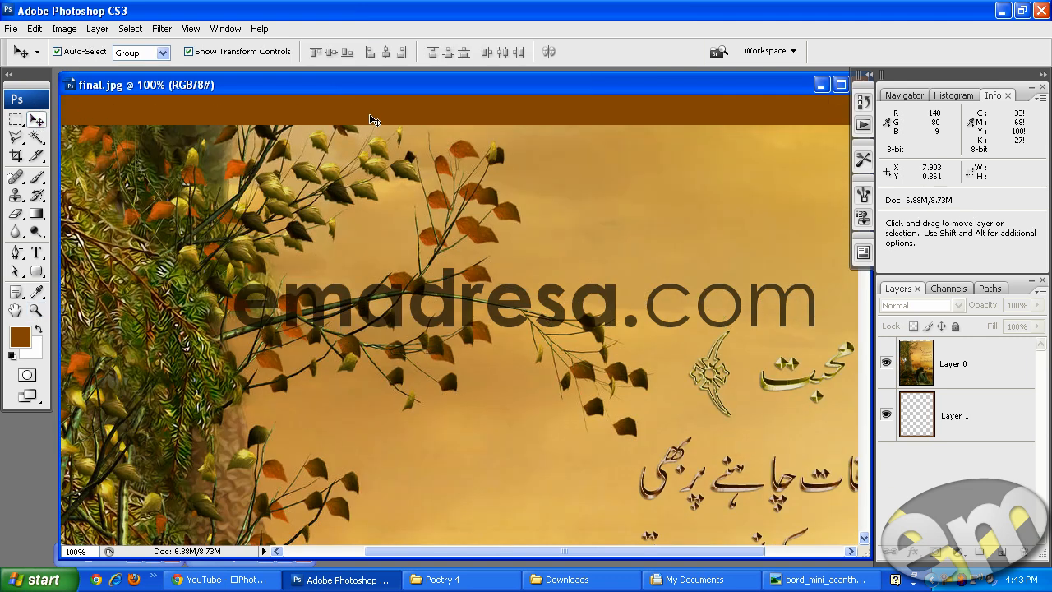
{"action": "left_click", "coordinate": [989, 407]}
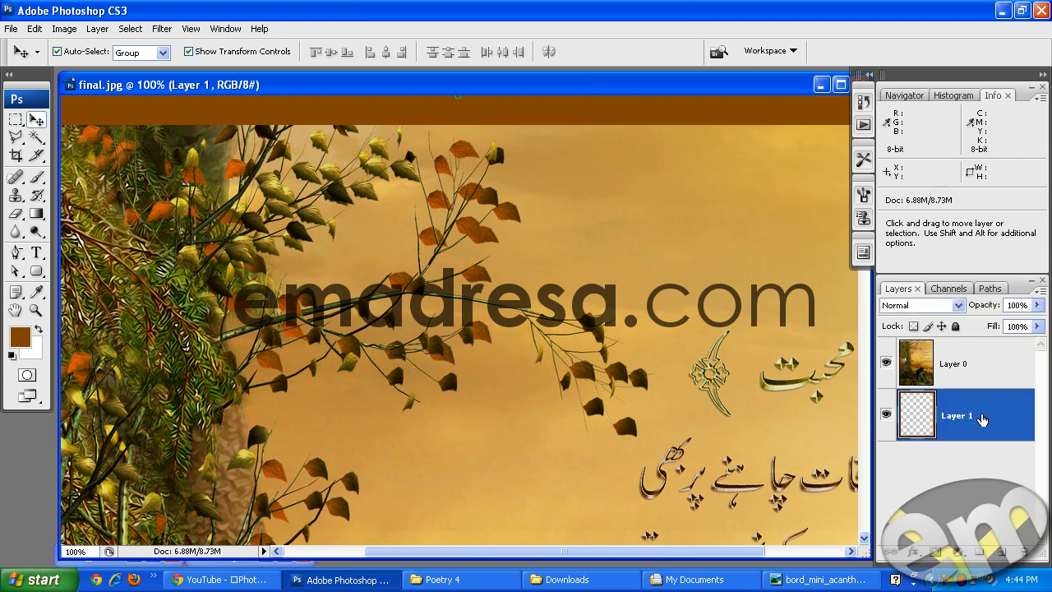
{"action": "left_click", "coordinate": [161, 29]}
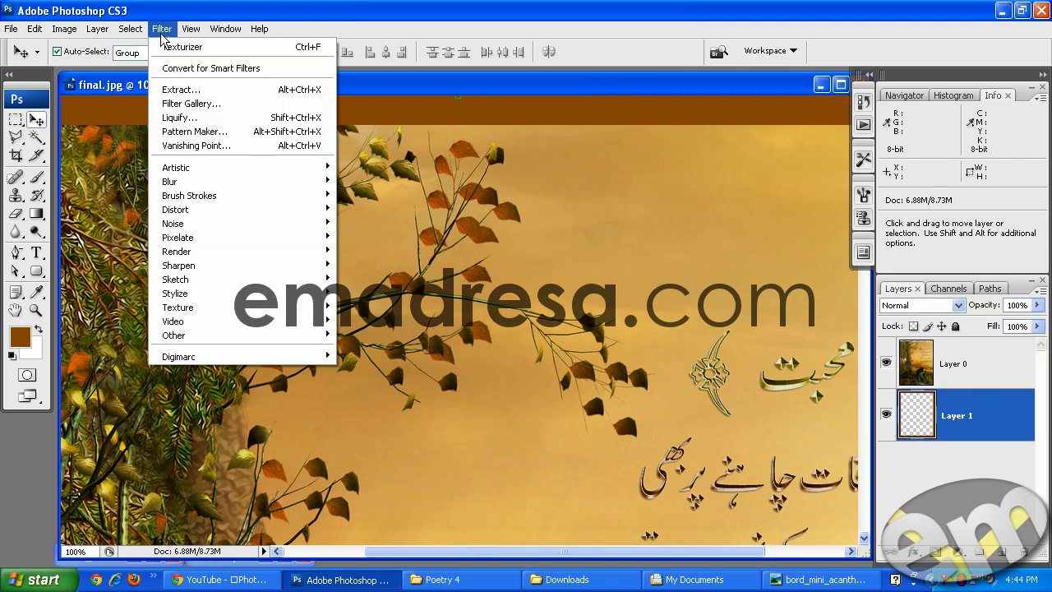
{"action": "mouse_move", "coordinate": [212, 309]}
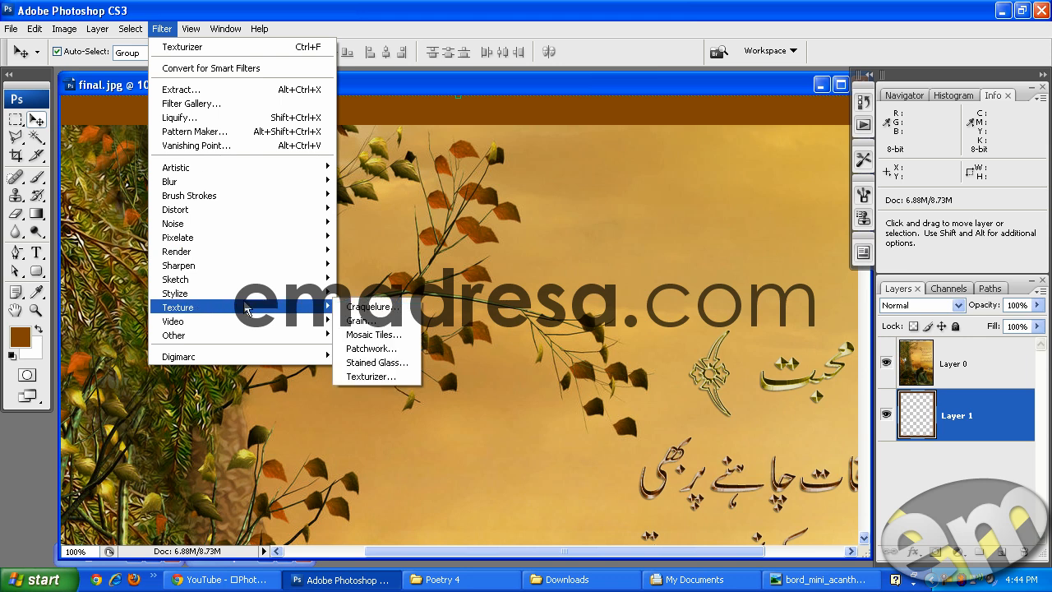
{"action": "left_click", "coordinate": [401, 377]}
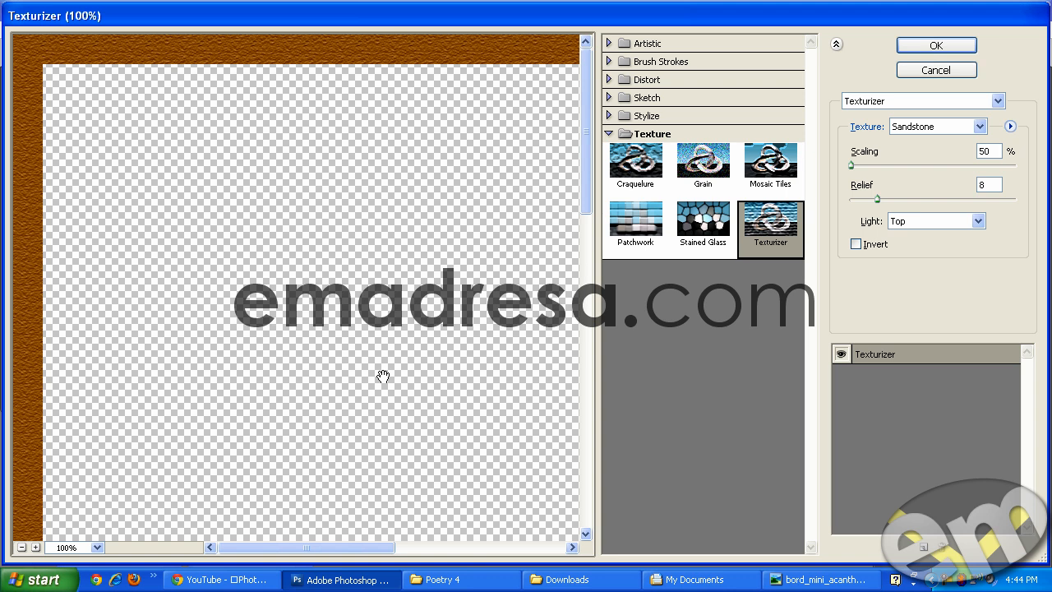
Compare the available textures on the border and apply Sandstone with 50% scaling, relief 8 and light from the top
{"action": "left_click", "coordinate": [963, 123]}
{"action": "left_click", "coordinate": [952, 130]}
{"action": "left_click", "coordinate": [952, 123]}
{"action": "left_click", "coordinate": [944, 136]}
{"action": "left_click", "coordinate": [947, 123]}
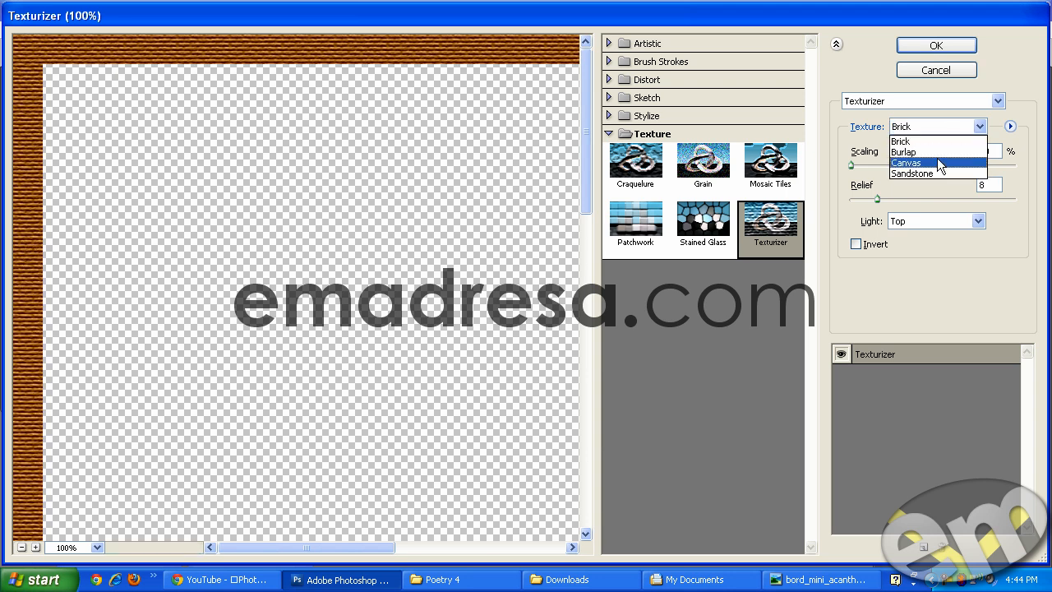
{"action": "left_click", "coordinate": [937, 156]}
{"action": "left_click", "coordinate": [943, 125]}
{"action": "left_click", "coordinate": [931, 168]}
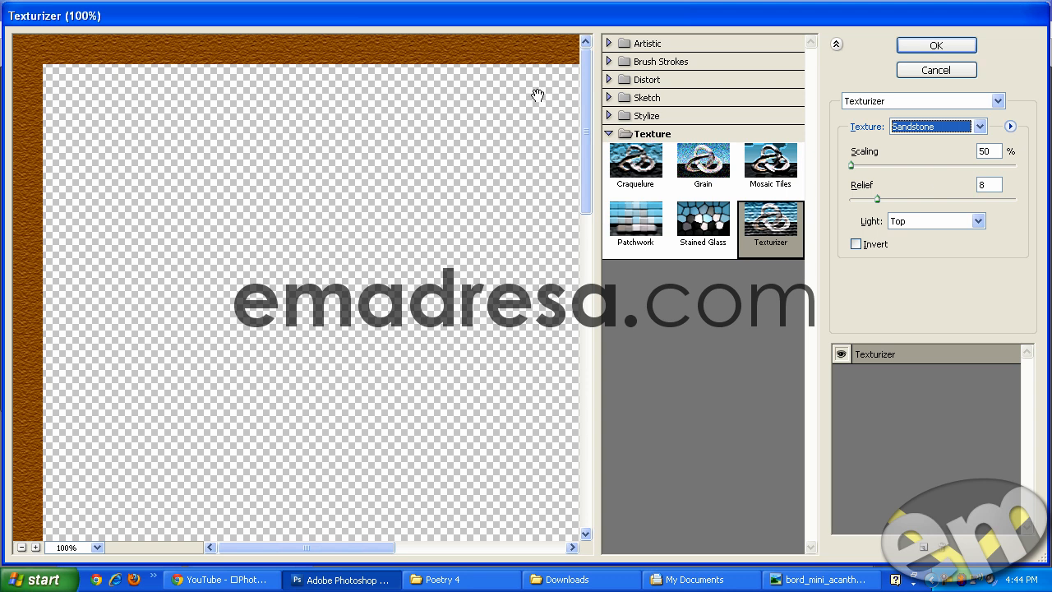
{"action": "left_click", "coordinate": [962, 46]}
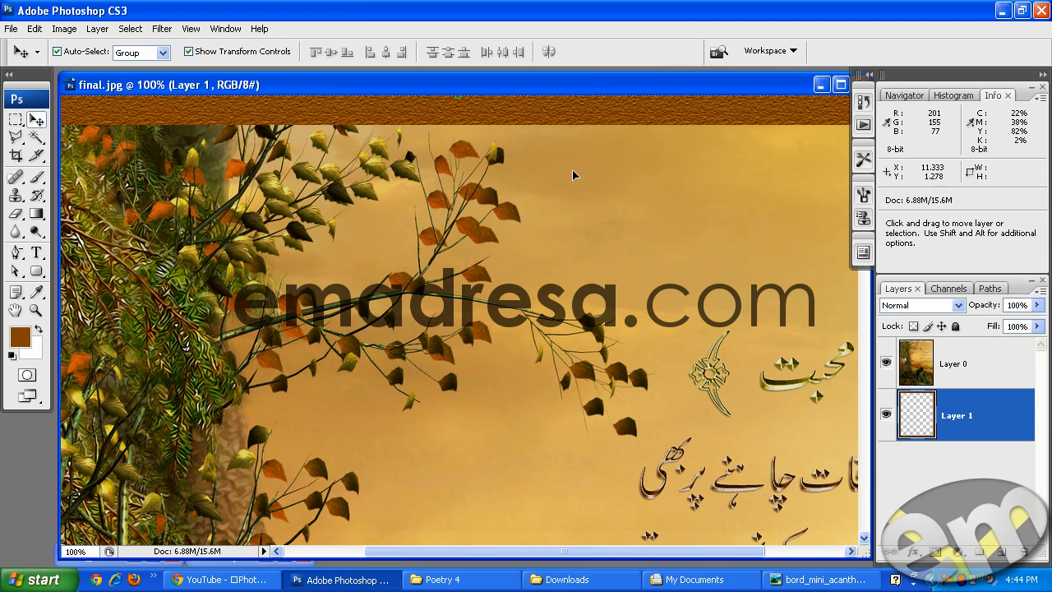
Add an Inner Bevel to Layer 1's border with Chisel Hard technique, depth about 275% and size 6 px
{"action": "double_click", "coordinate": [994, 414]}
{"action": "left_click_drag", "start_coordinate": [134, 135], "coordinate": [657, 182]}
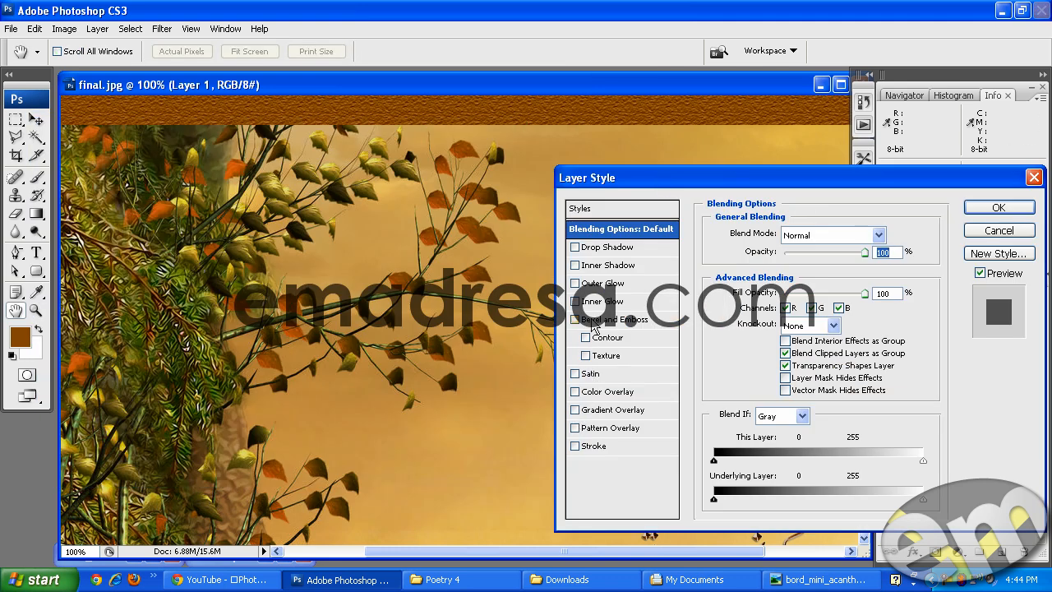
{"action": "left_click", "coordinate": [593, 325]}
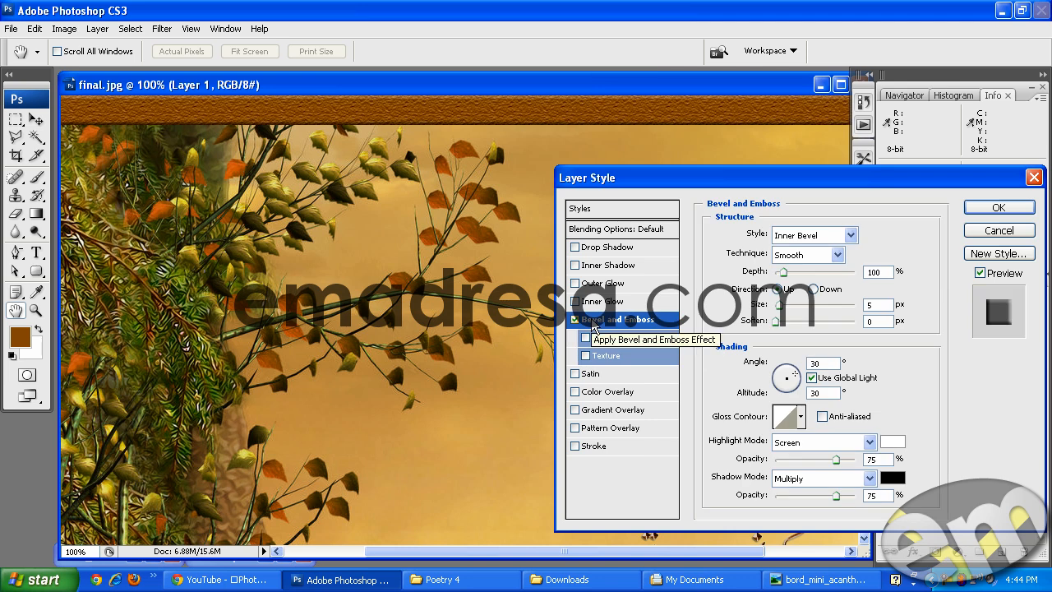
{"action": "left_click", "coordinate": [818, 254]}
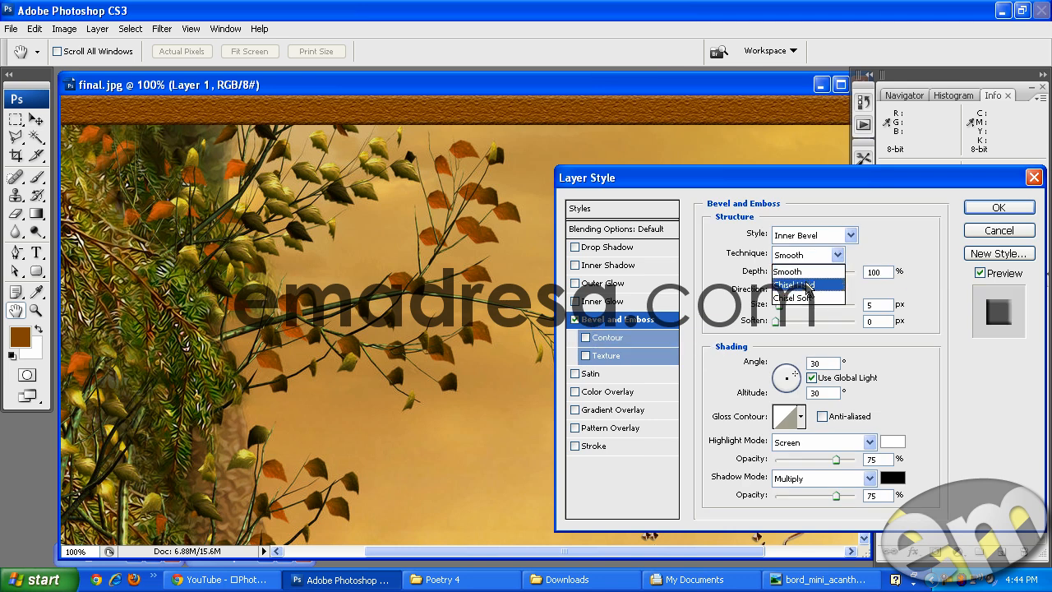
{"action": "left_click", "coordinate": [810, 281]}
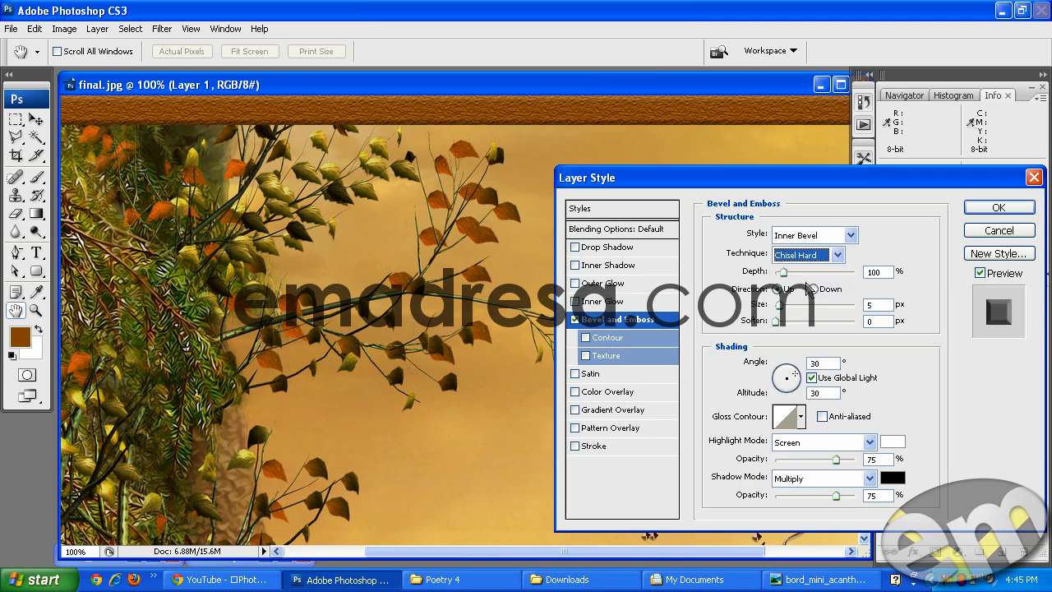
{"action": "key", "text": "Tab"}
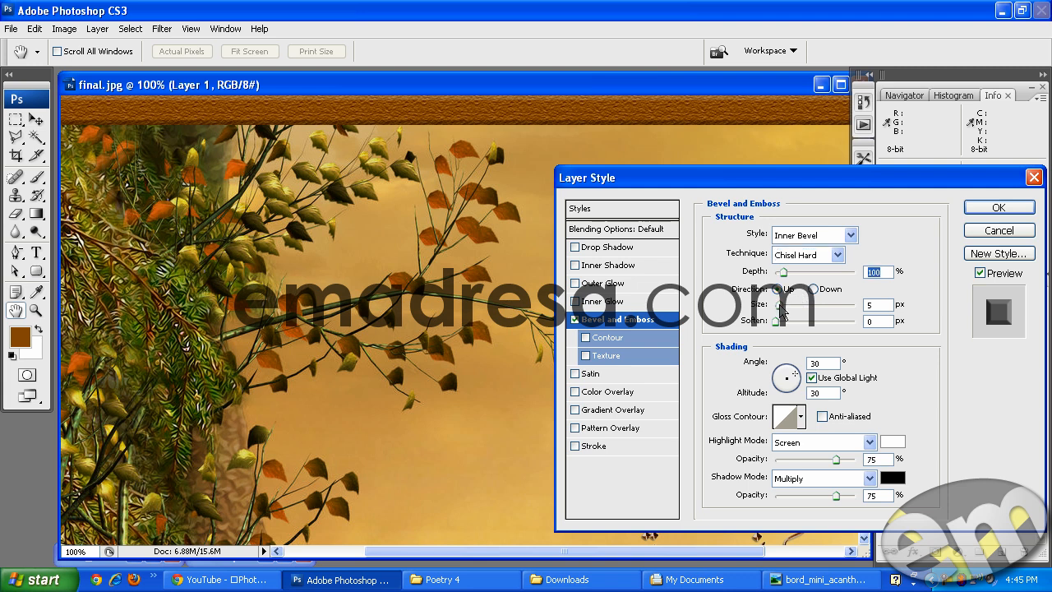
{"action": "key", "text": "Tab"}
{"action": "left_click_drag", "start_coordinate": [783, 272], "coordinate": [798, 274]}
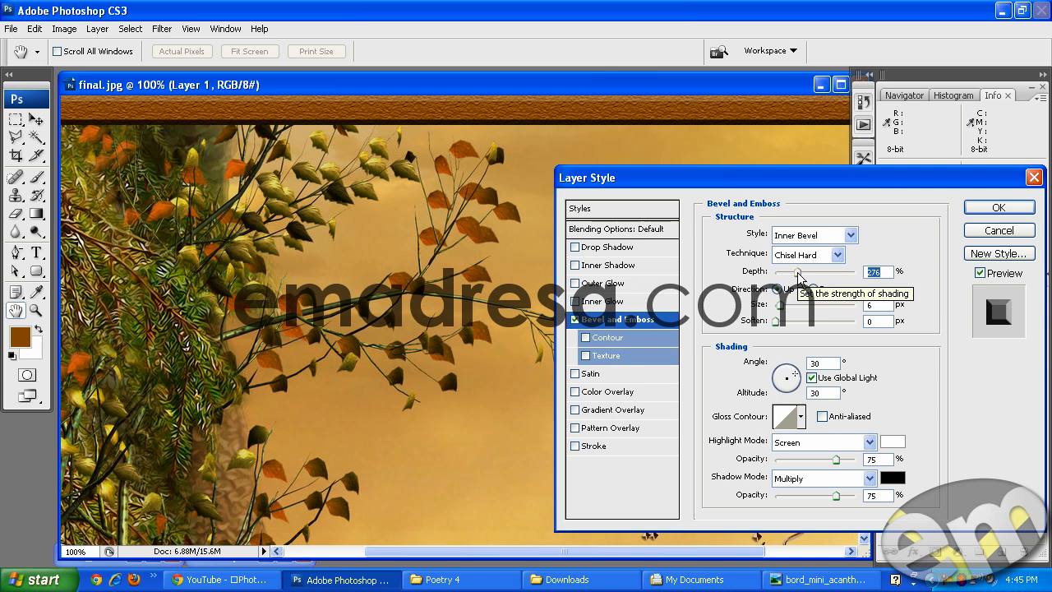
{"action": "left_click", "coordinate": [998, 208]}
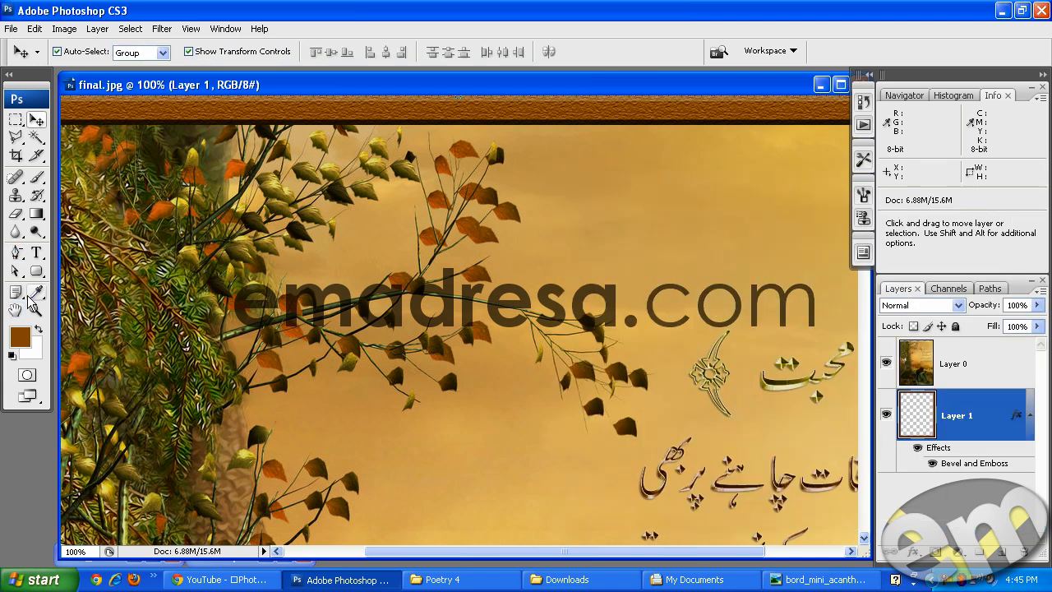
Zoom out to 50% and examine the bevelled border around the whole picture
{"action": "left_click", "coordinate": [35, 310]}
{"action": "left_click", "coordinate": [433, 288], "text": "alt"}
{"action": "left_click", "coordinate": [433, 288], "text": "alt"}
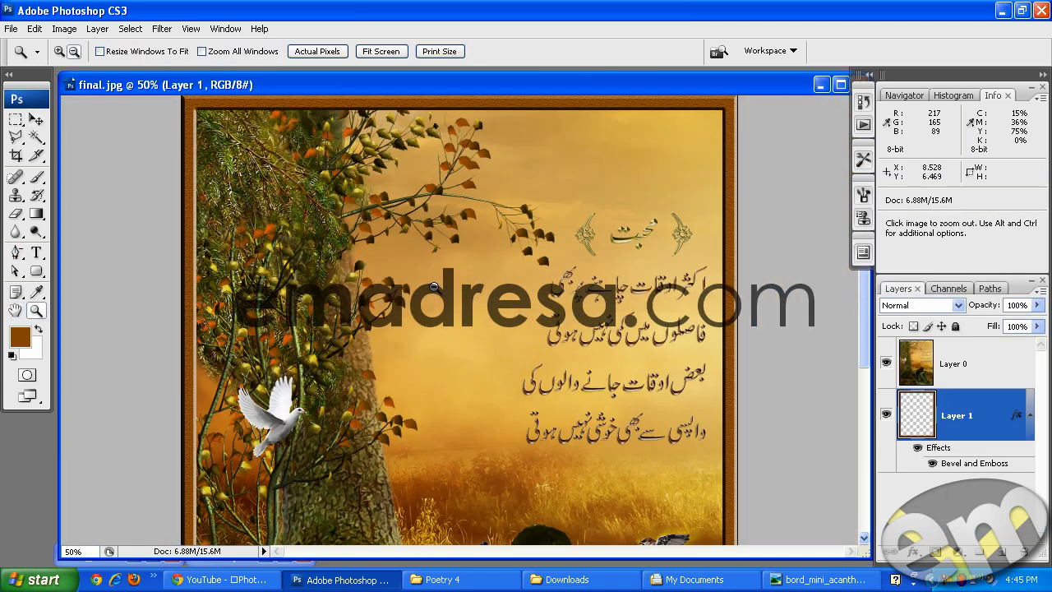
{"action": "scroll", "coordinate": [425, 372], "scroll_direction": "down", "scroll_amount": 6}
{"action": "scroll", "coordinate": [425, 373], "scroll_direction": "down", "scroll_amount": 1}
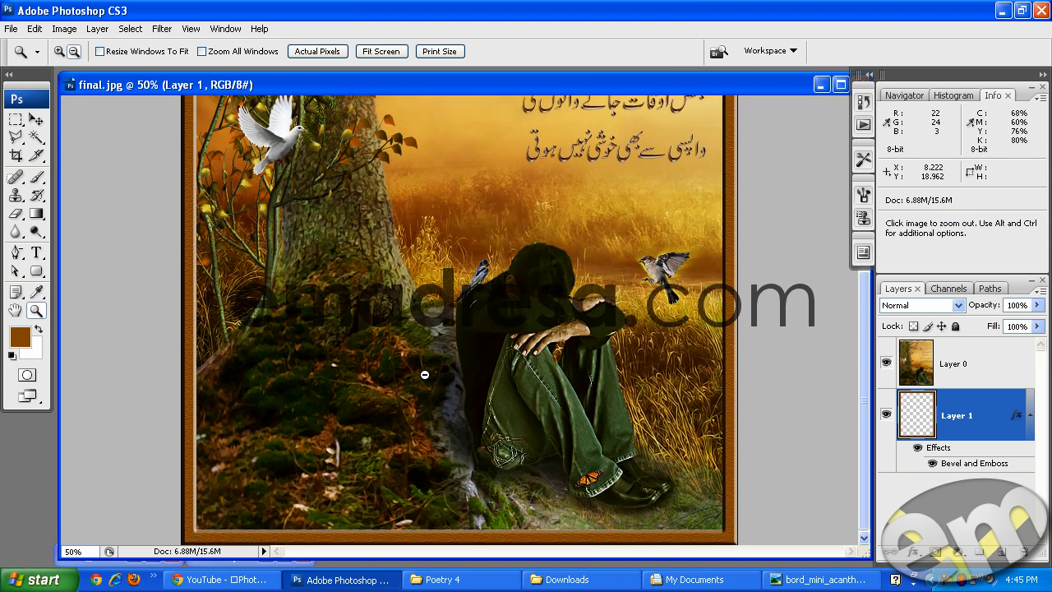
{"action": "scroll", "coordinate": [382, 391], "scroll_direction": "up", "scroll_amount": 5}
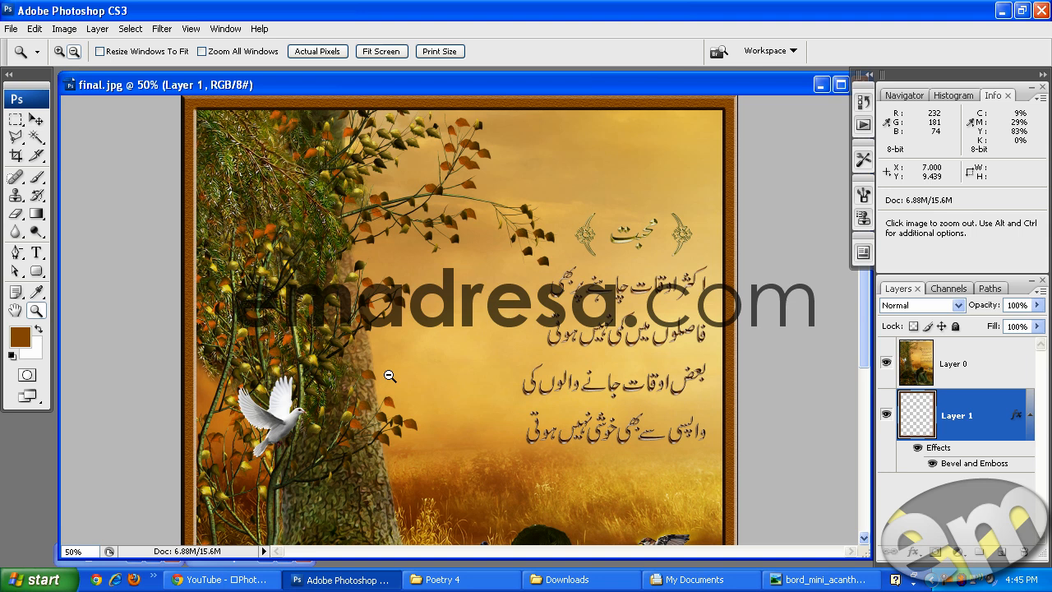
Try a gradient overlay on Layer 1, then replace it with a pattern overlay using the dark green damask pattern
{"action": "double_click", "coordinate": [989, 416]}
{"action": "left_click", "coordinate": [575, 409]}
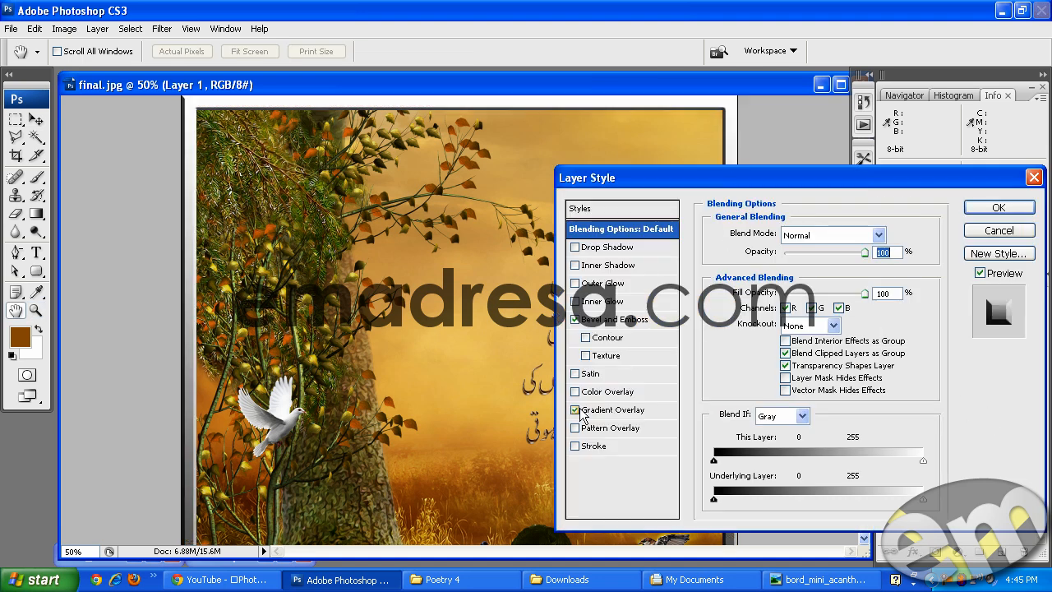
{"action": "left_click", "coordinate": [576, 409]}
{"action": "left_click", "coordinate": [596, 429]}
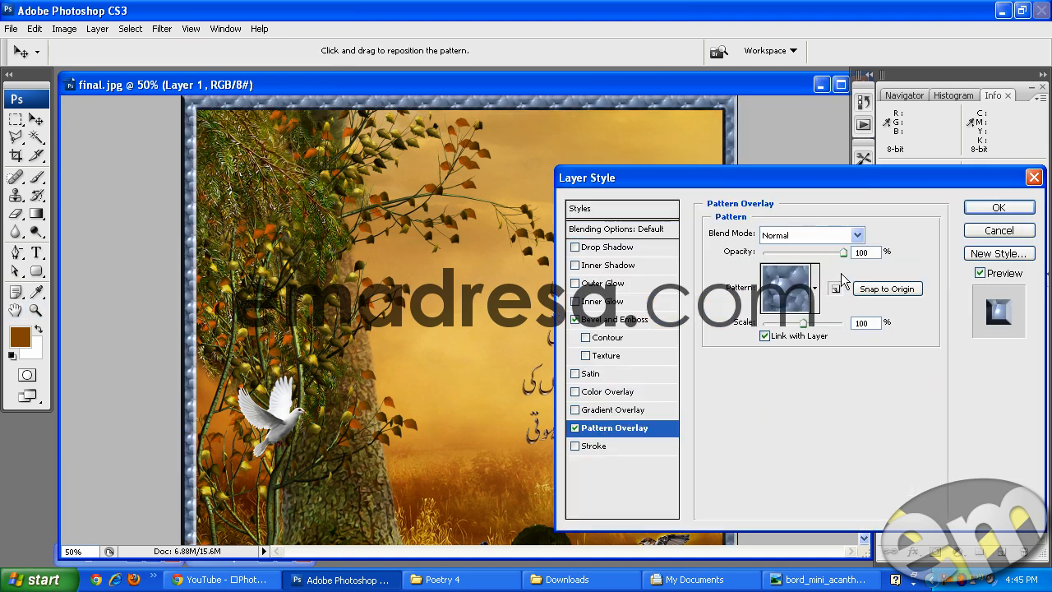
{"action": "left_click", "coordinate": [815, 288]}
{"action": "left_click", "coordinate": [712, 397]}
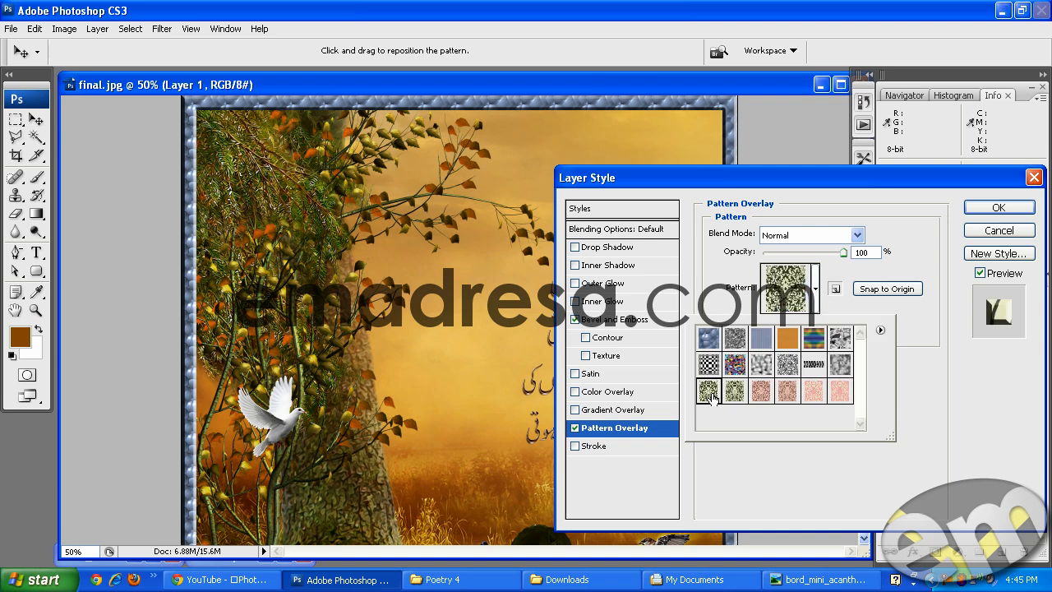
{"action": "left_click", "coordinate": [938, 334]}
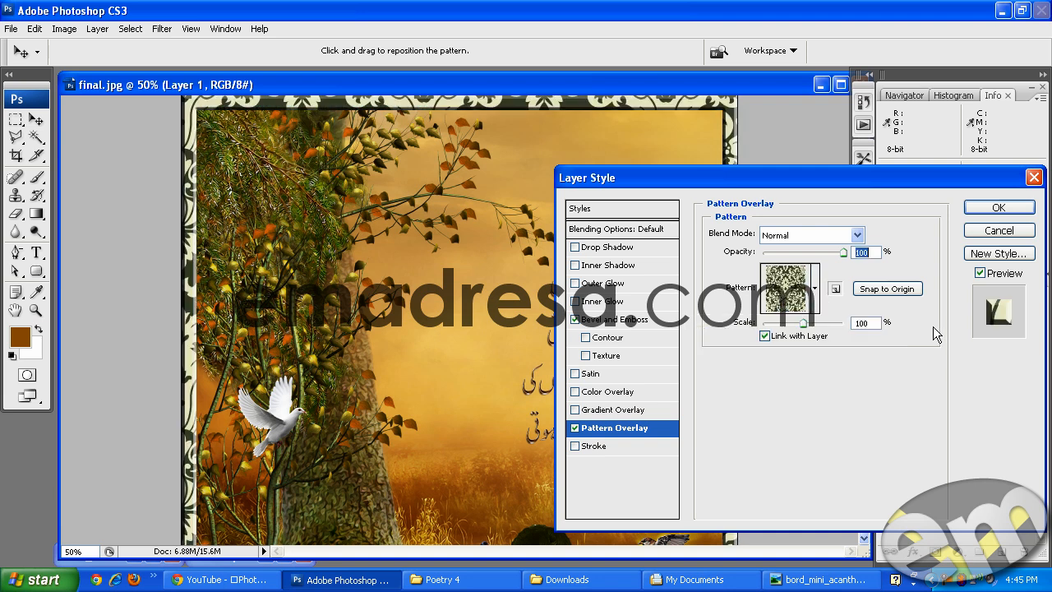
Set the border's pattern overlay to 50% scale with the Overlay blend mode and apply the layer style
{"action": "left_click_drag", "start_coordinate": [804, 323], "coordinate": [789, 324]}
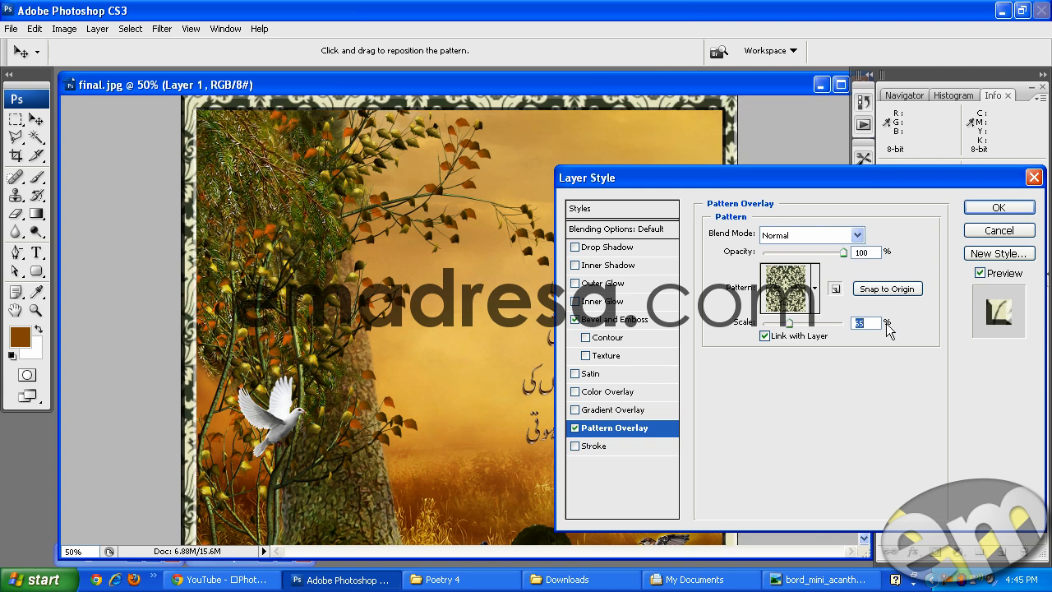
{"action": "type", "text": "50"}
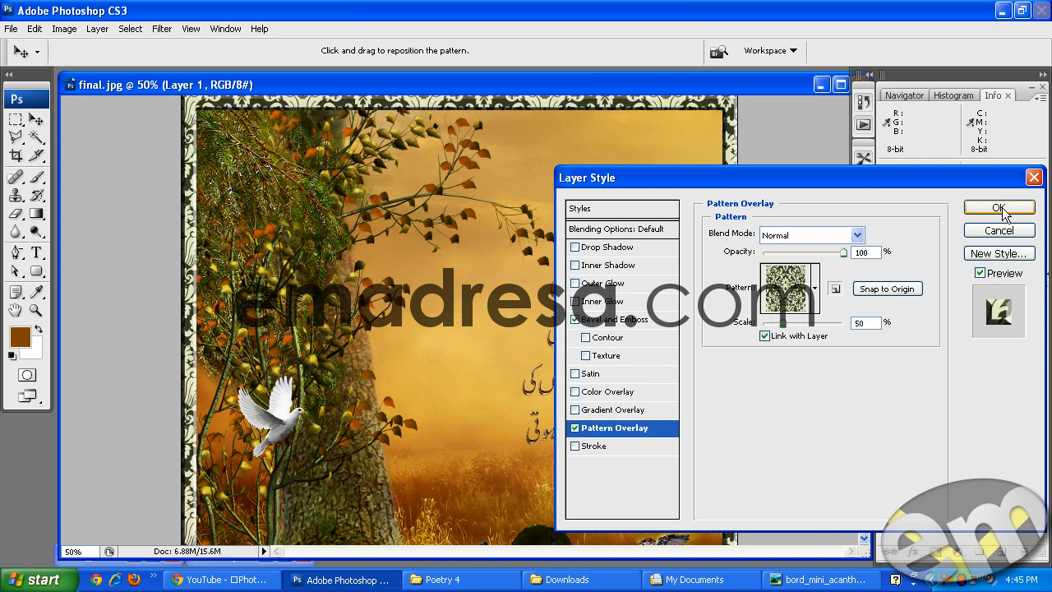
{"action": "left_click", "coordinate": [854, 237]}
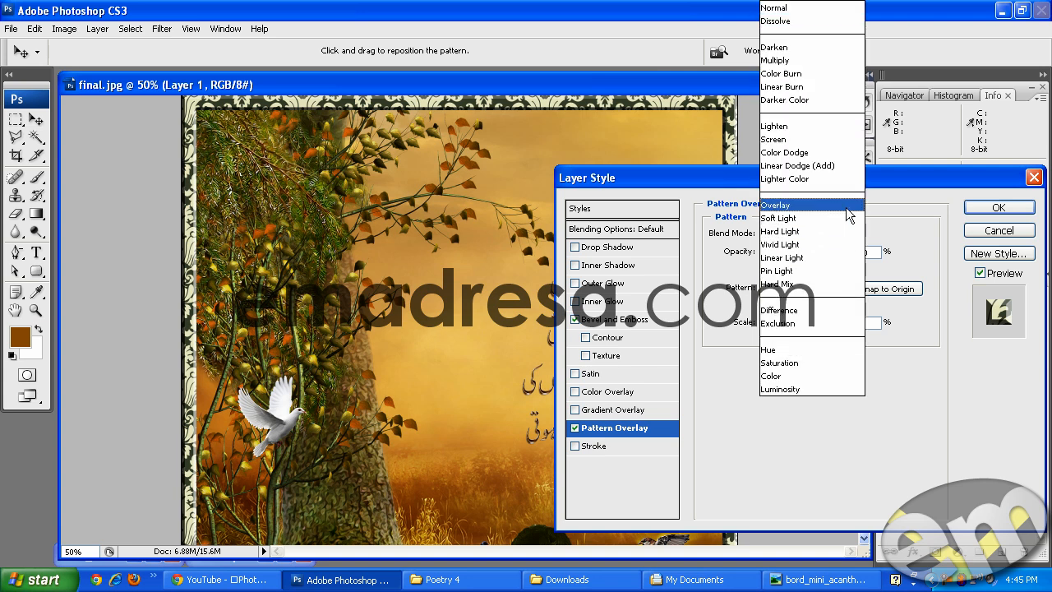
{"action": "left_click", "coordinate": [846, 207]}
{"action": "left_click", "coordinate": [998, 208]}
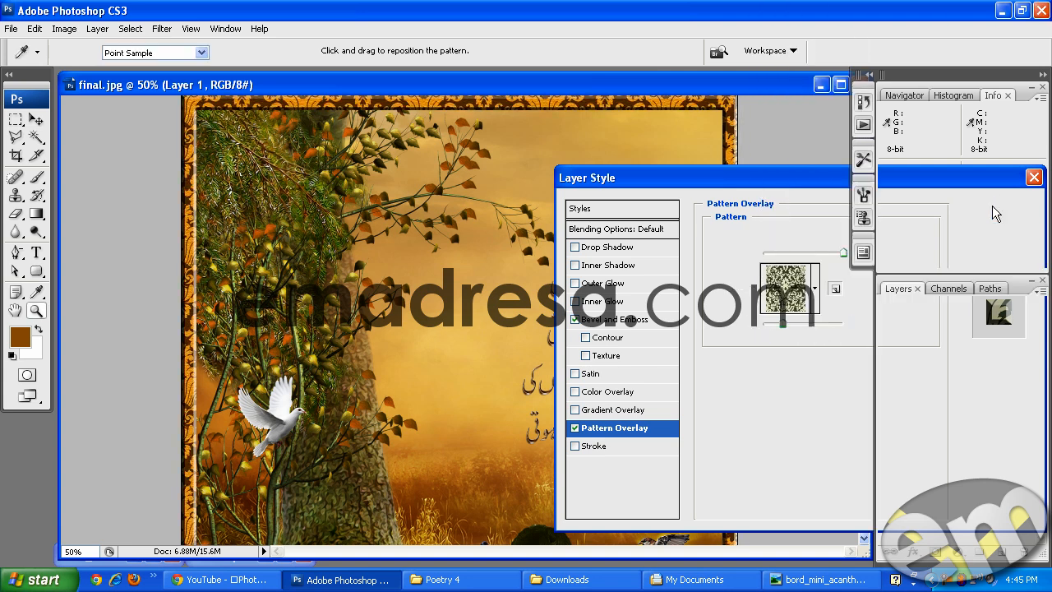
View the image at actual pixels and inspect the patterned border along its top and left edges
{"action": "key", "text": "z"}
{"action": "key", "text": "b"}
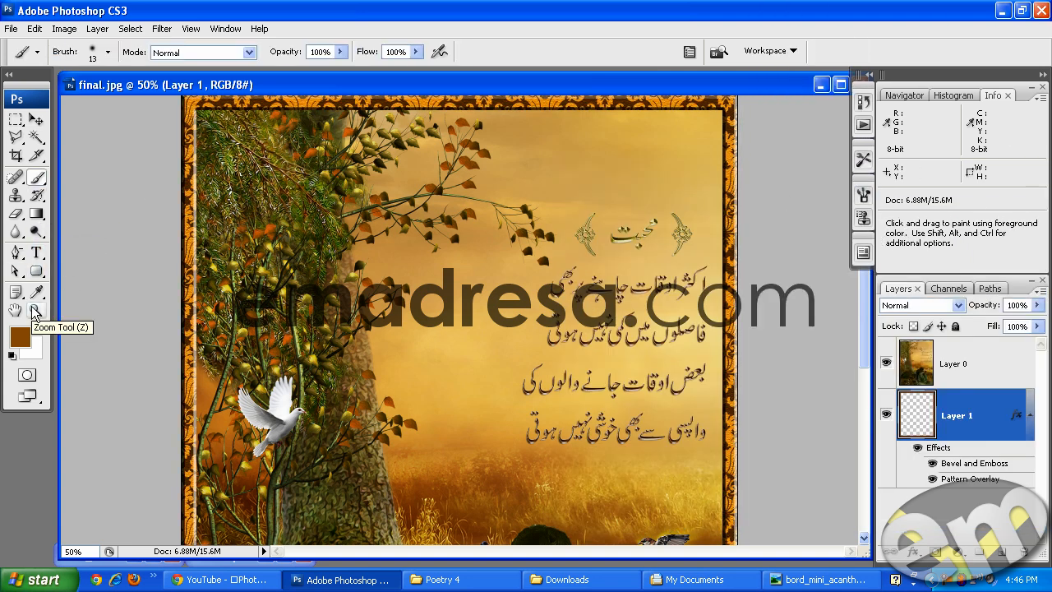
{"action": "left_click", "coordinate": [33, 313]}
{"action": "left_click", "coordinate": [318, 51]}
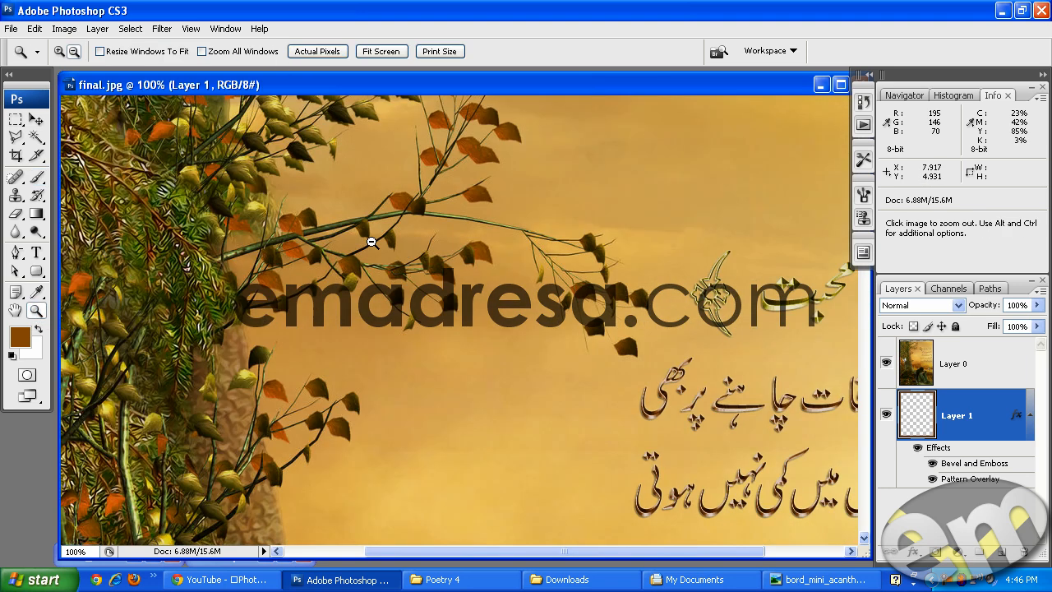
{"action": "scroll", "coordinate": [371, 241], "scroll_direction": "up", "scroll_amount": 3}
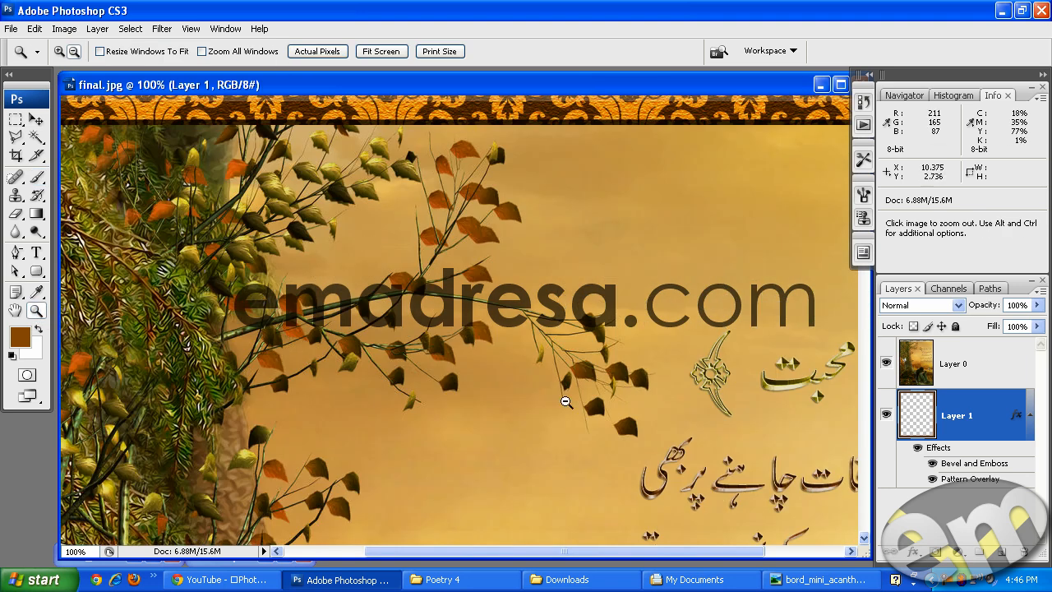
{"action": "left_click_drag", "start_coordinate": [573, 551], "coordinate": [476, 549]}
{"action": "scroll", "coordinate": [380, 386], "scroll_direction": "down", "scroll_amount": 5}
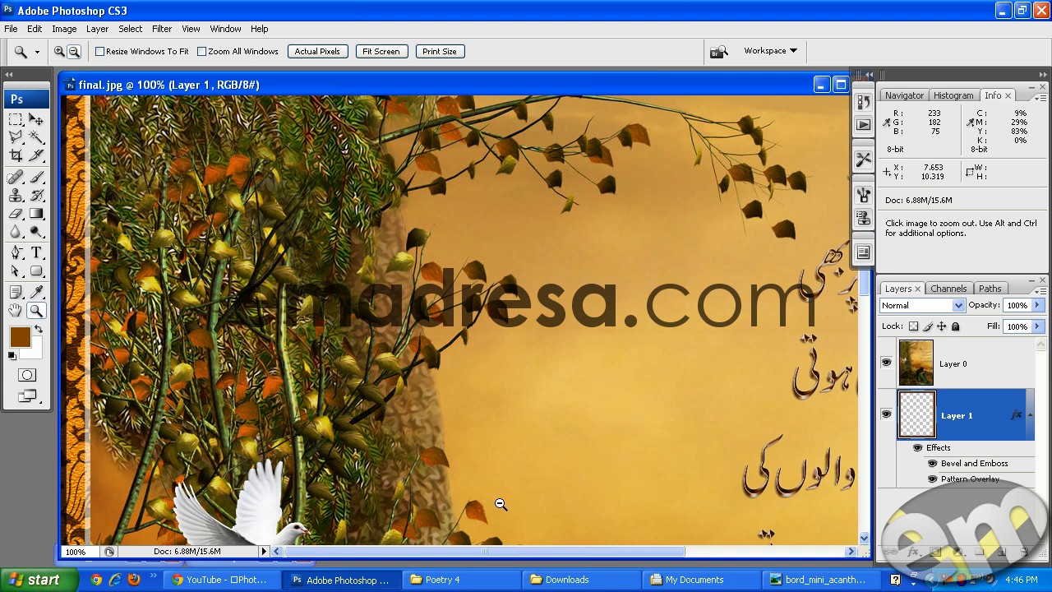
Switch to the Poetry 4 folder and view the final-with-frame and bord_mini_acanthus images
{"action": "left_click", "coordinate": [460, 579]}
{"action": "left_click", "coordinate": [684, 198]}
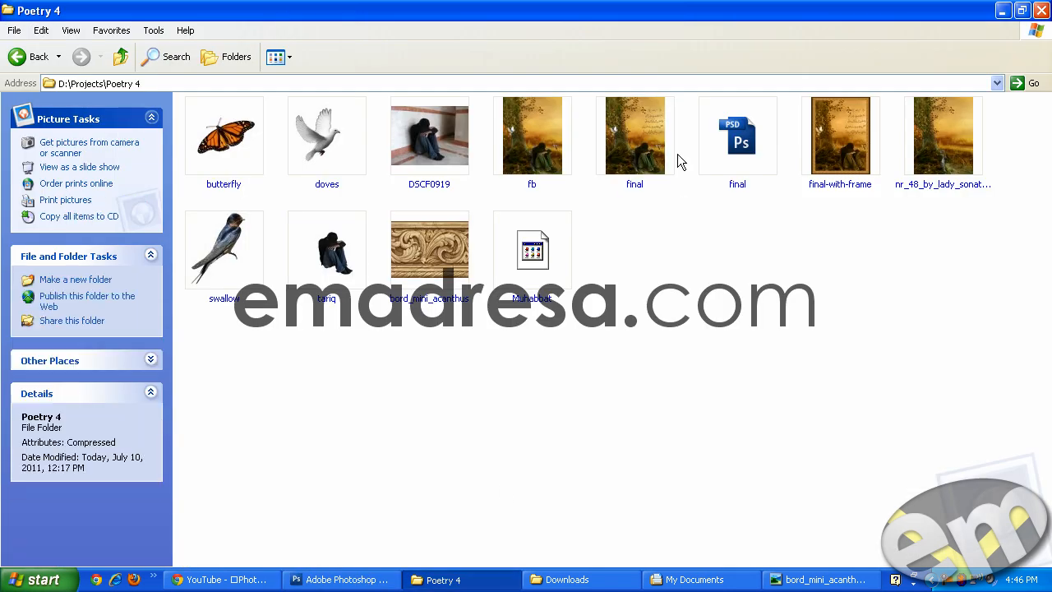
{"action": "double_click", "coordinate": [854, 155]}
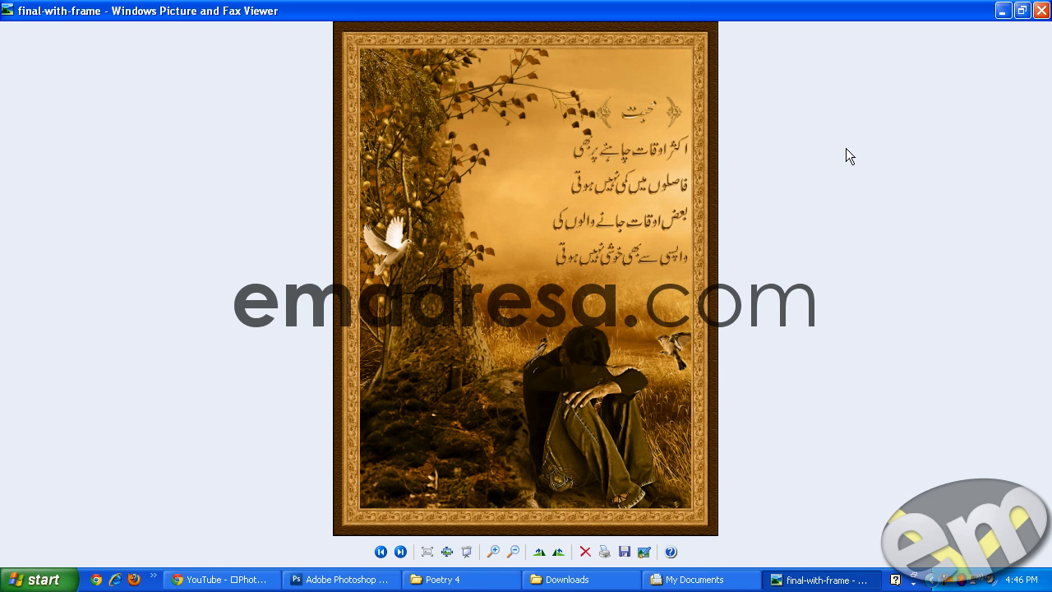
{"action": "left_click", "coordinate": [460, 580]}
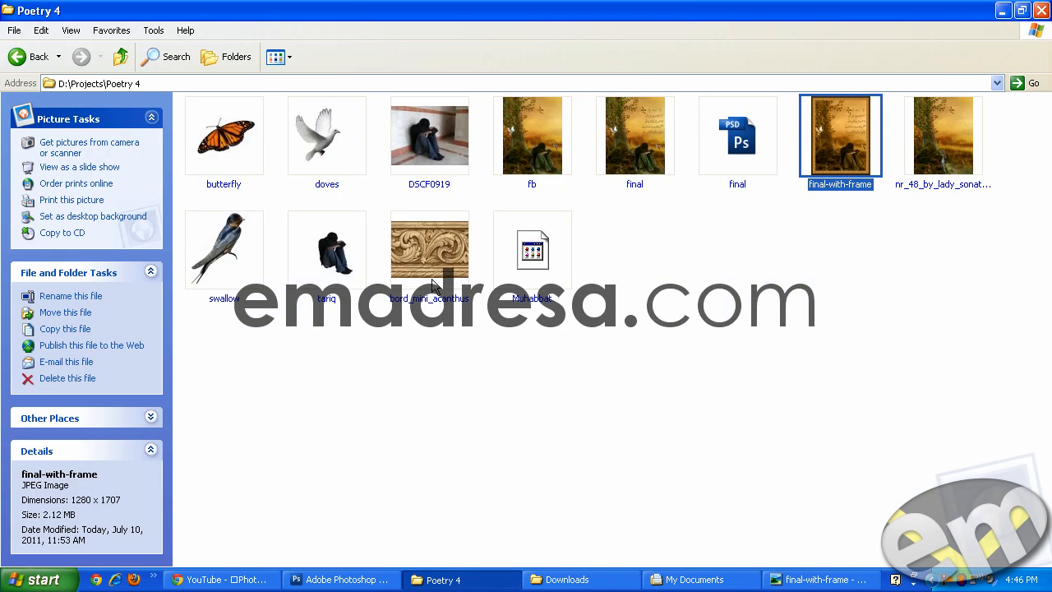
{"action": "double_click", "coordinate": [432, 272]}
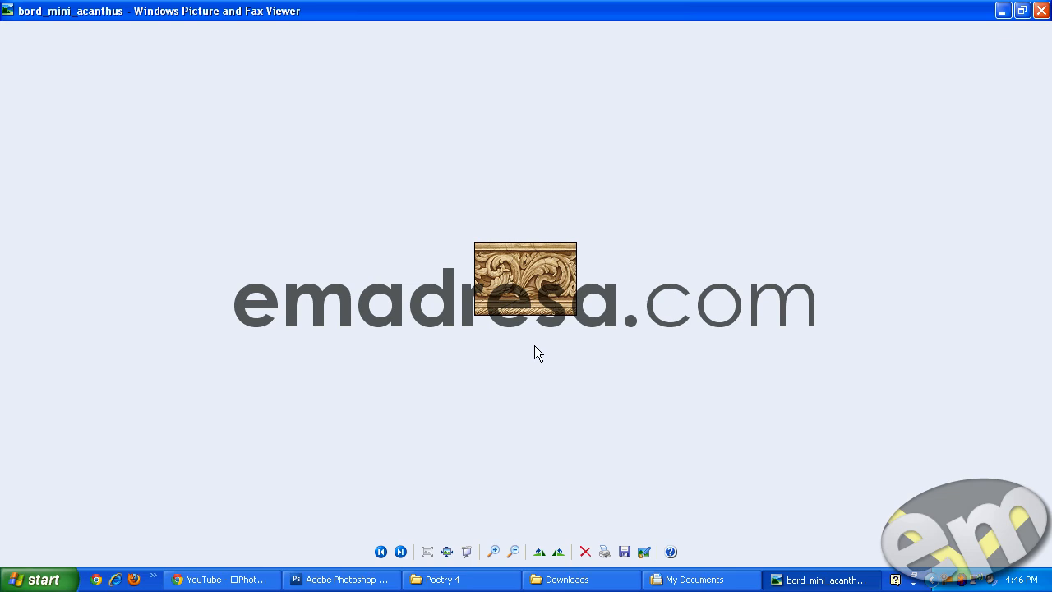
Switch to the browser and look through the Borders Index on The Inspiration Gallery website
{"action": "left_click", "coordinate": [220, 580]}
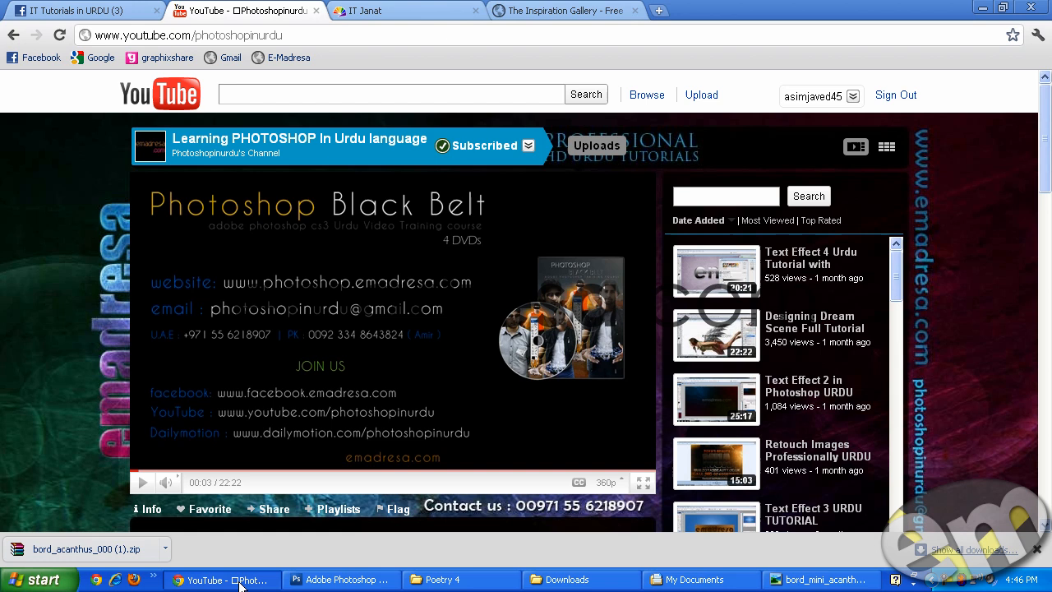
{"action": "left_click", "coordinate": [561, 7]}
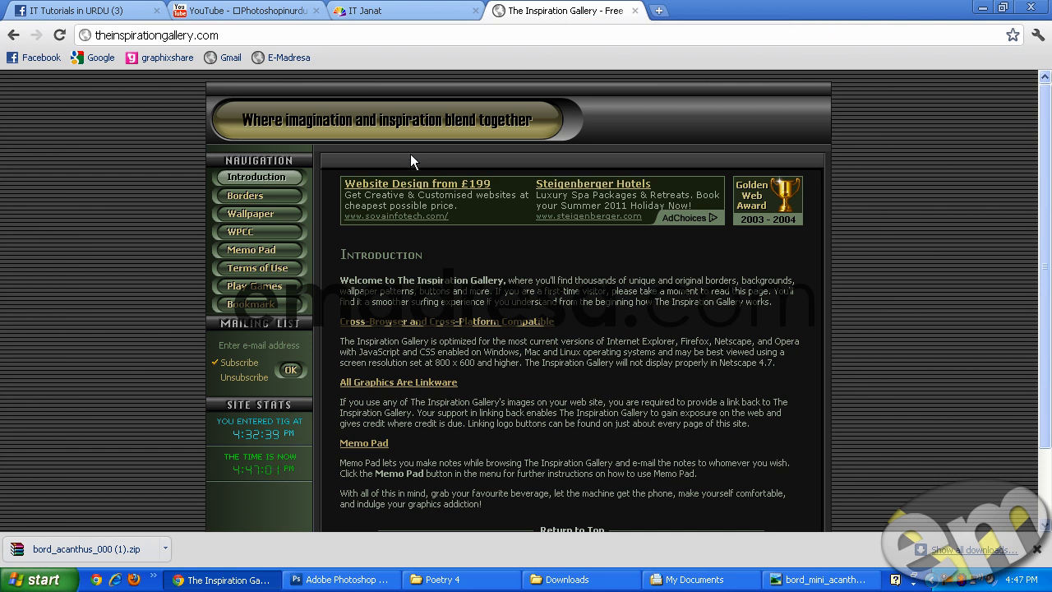
{"action": "left_click", "coordinate": [255, 199]}
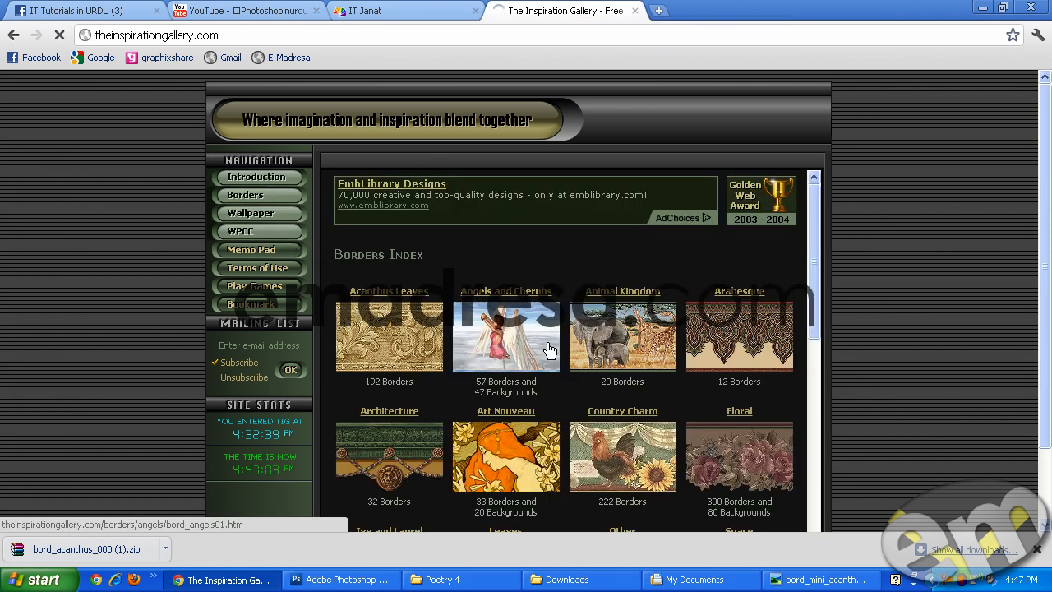
{"action": "scroll", "coordinate": [676, 388], "scroll_direction": "down", "scroll_amount": 3}
{"action": "scroll", "coordinate": [677, 386], "scroll_direction": "down", "scroll_amount": 1}
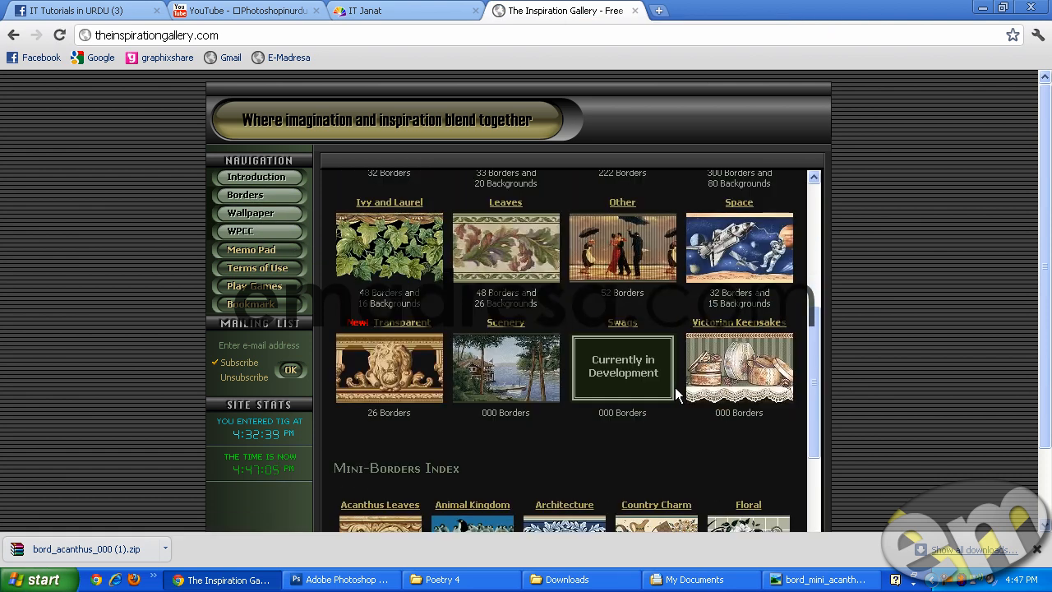
{"action": "scroll", "coordinate": [675, 387], "scroll_direction": "up", "scroll_amount": 4}
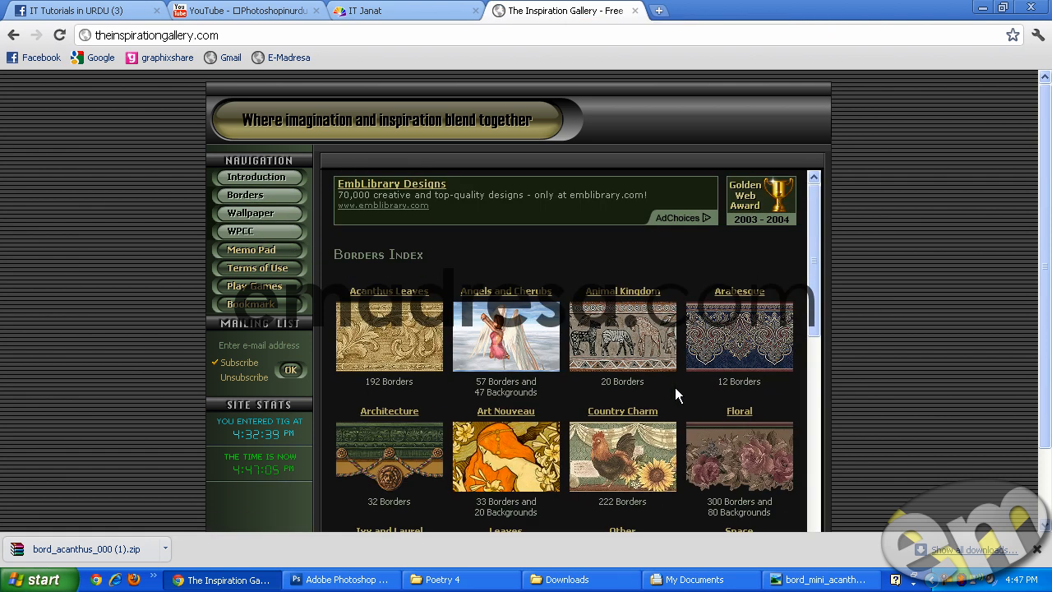
Browse the Acanthus Leaves borders and download the first black-and-white one
{"action": "left_click", "coordinate": [383, 333]}
{"action": "scroll", "coordinate": [383, 333], "scroll_direction": "down", "scroll_amount": 5}
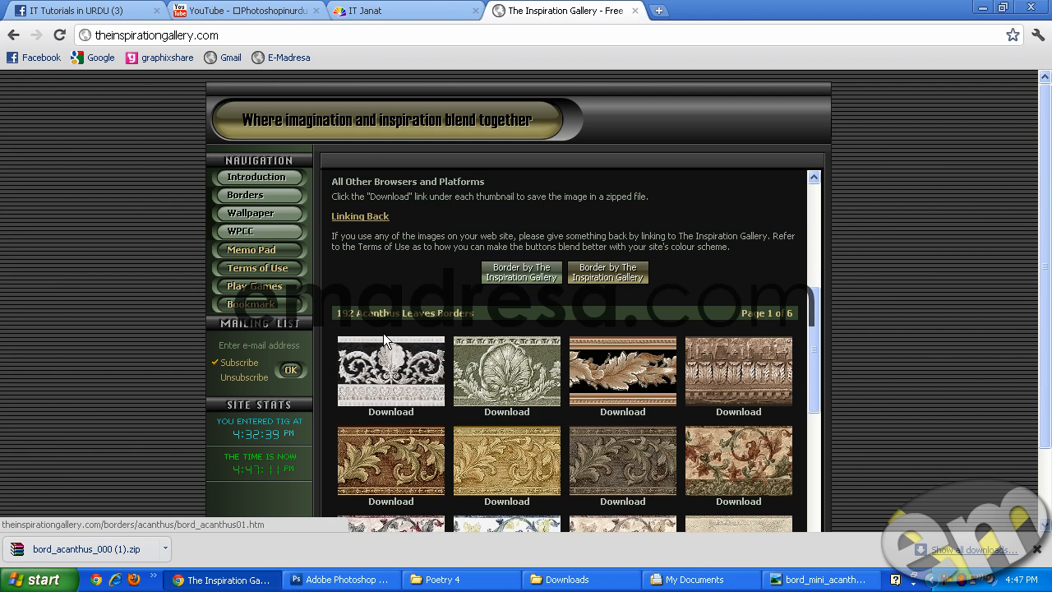
{"action": "scroll", "coordinate": [629, 372], "scroll_direction": "down", "scroll_amount": 7}
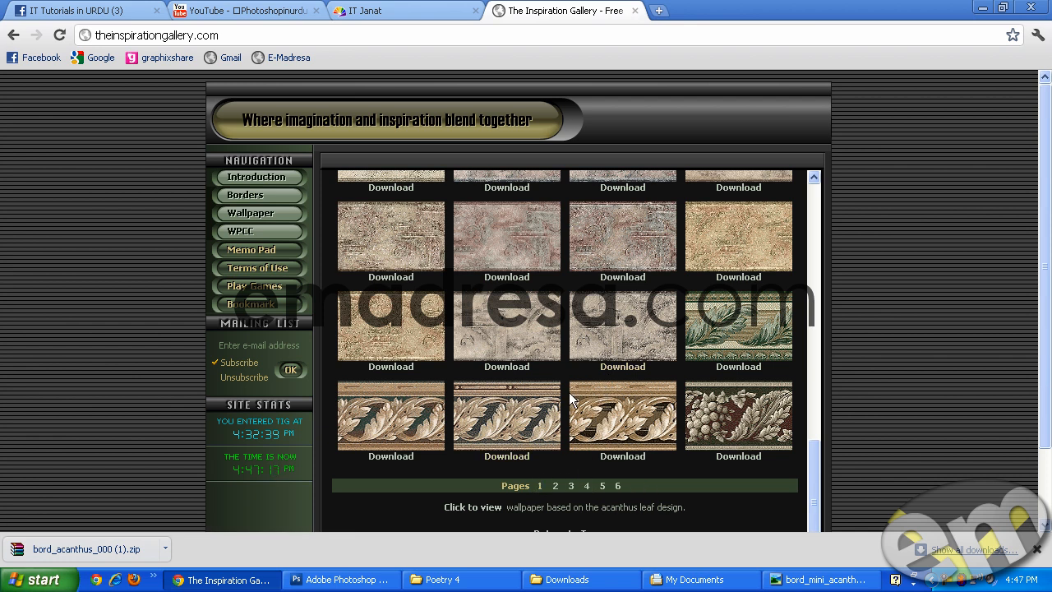
{"action": "scroll", "coordinate": [663, 410], "scroll_direction": "up", "scroll_amount": 6}
{"action": "left_click", "coordinate": [387, 330]}
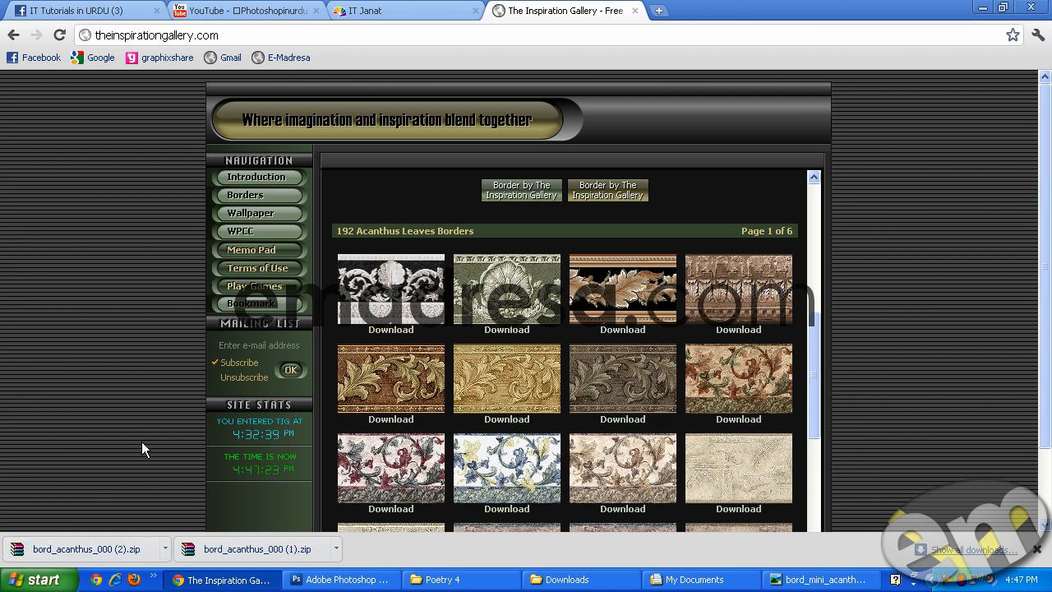
Switch to the Poetry 4 folder, open the bord_mini_acanthus image in Photoshop and convert it to RGB Color mode
{"action": "left_click", "coordinate": [488, 578]}
{"action": "left_click", "coordinate": [439, 314]}
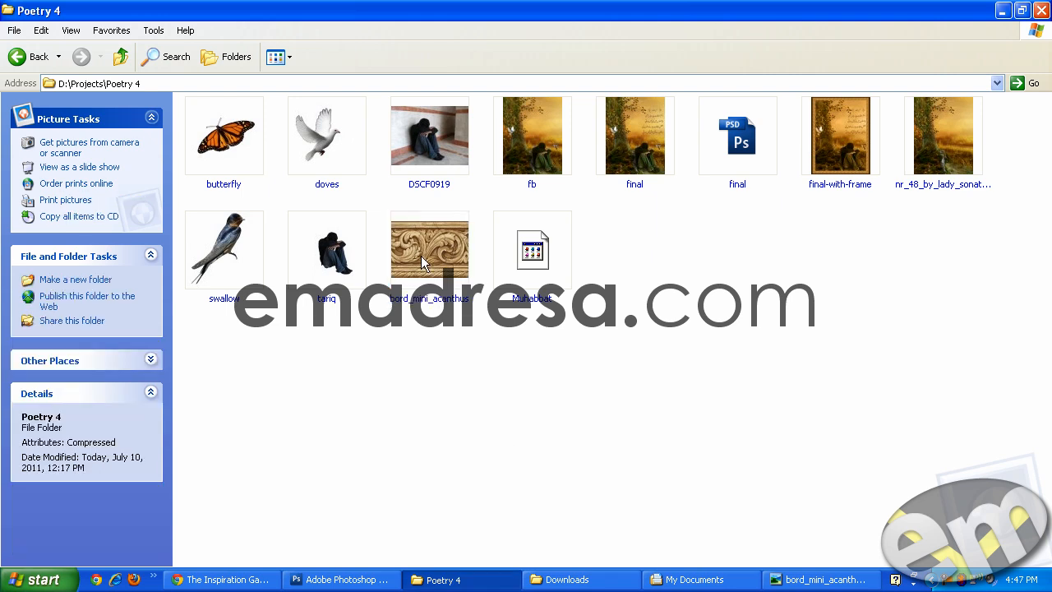
{"action": "left_click_drag", "start_coordinate": [424, 263], "coordinate": [402, 320]}
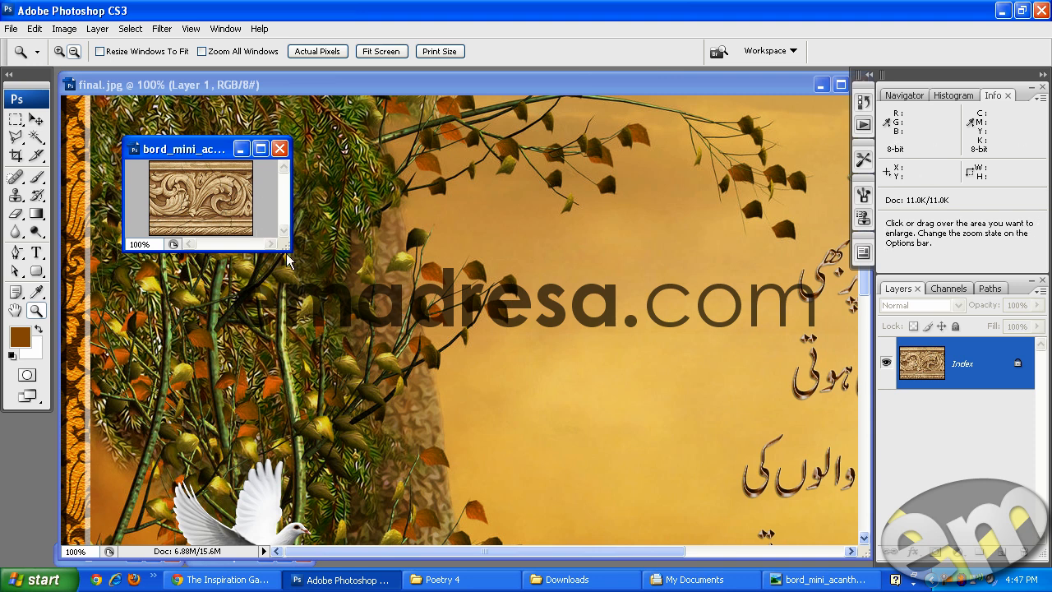
{"action": "left_click_drag", "start_coordinate": [285, 247], "coordinate": [452, 350]}
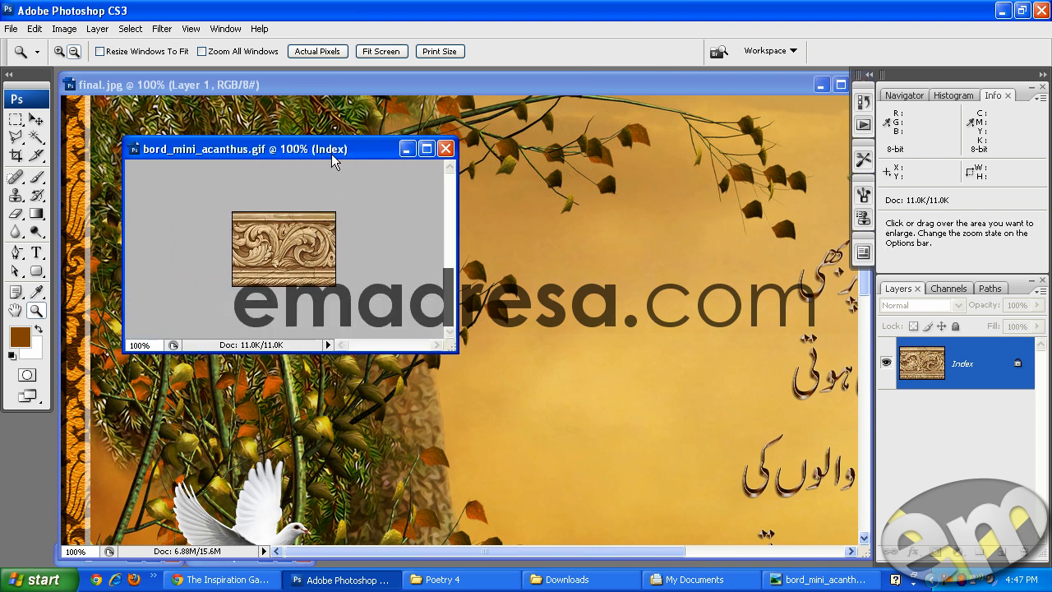
{"action": "left_click", "coordinate": [64, 28]}
{"action": "mouse_move", "coordinate": [83, 55]}
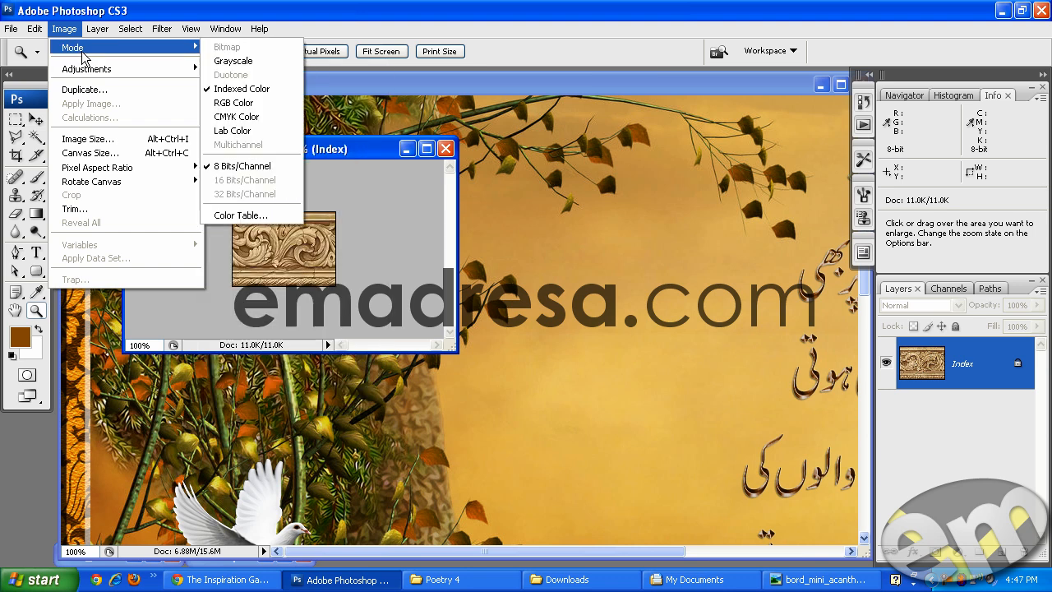
{"action": "left_click", "coordinate": [233, 103]}
Copy the acanthus border tile into final.jpg and place its layer above Layer 0
{"action": "left_click", "coordinate": [37, 120]}
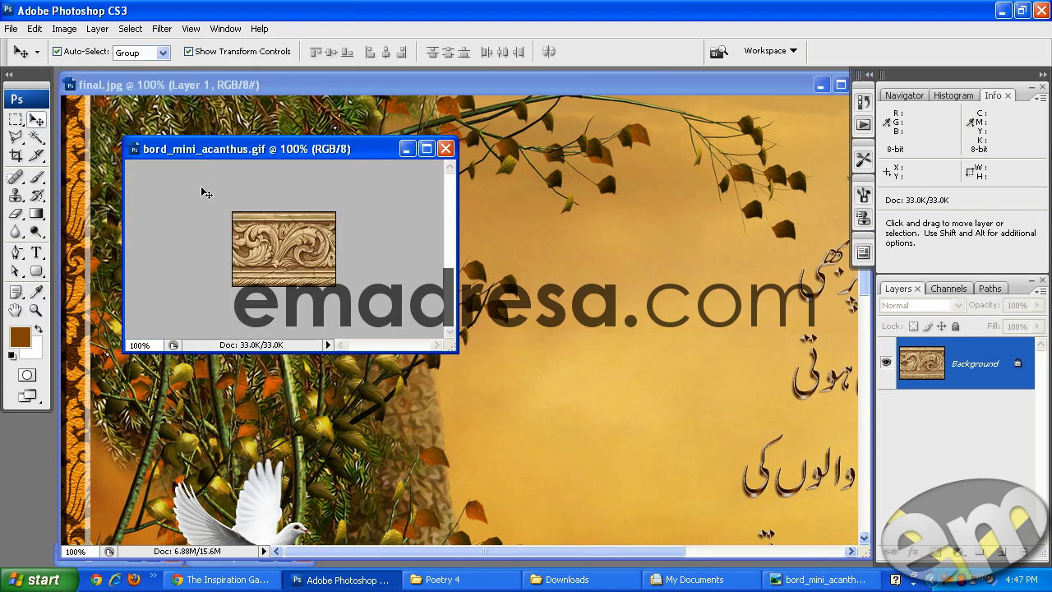
{"action": "left_click_drag", "start_coordinate": [313, 208], "coordinate": [567, 231]}
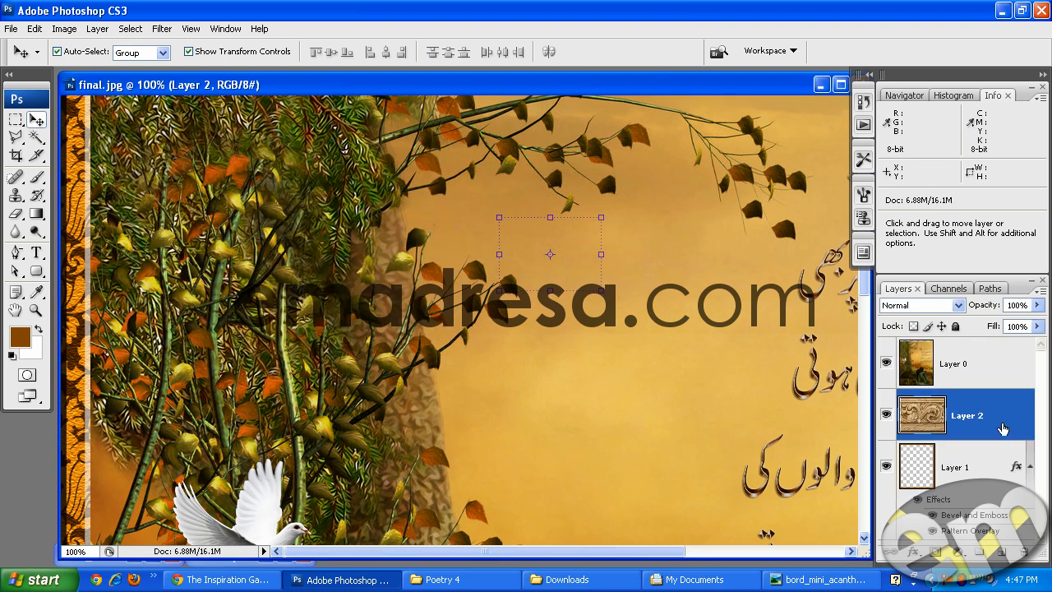
{"action": "left_click_drag", "start_coordinate": [1001, 422], "coordinate": [999, 361]}
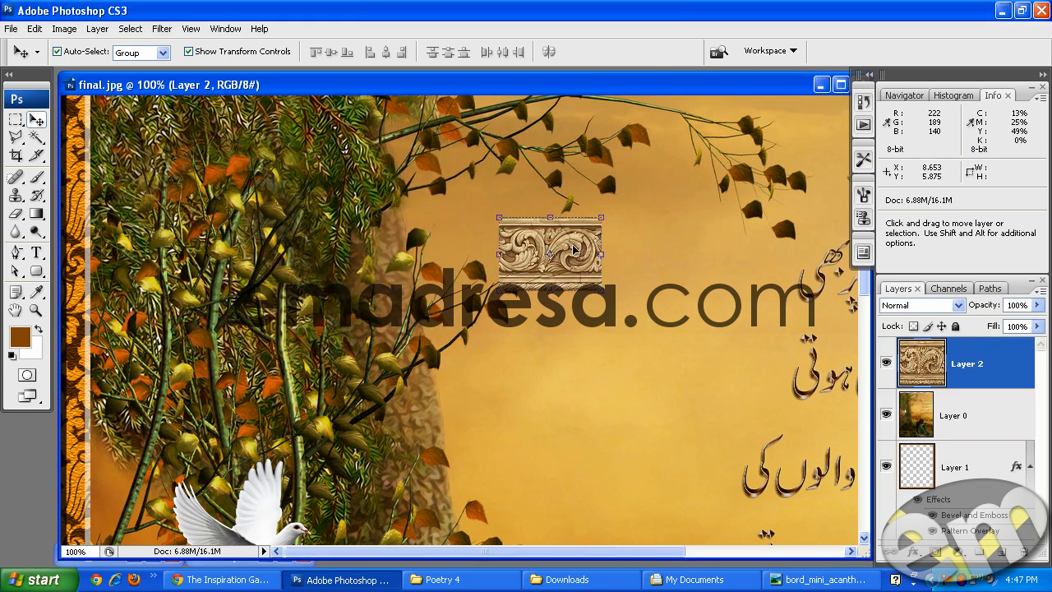
Place the tile in the frame's upper-left inner corner and duplicate it side by side into a horizontal row of six tiles
{"action": "scroll", "coordinate": [549, 250], "scroll_direction": "up", "scroll_amount": 5}
{"action": "left_click_drag", "start_coordinate": [555, 451], "coordinate": [674, 142]}
{"action": "left_click", "coordinate": [674, 142], "text": "alt"}
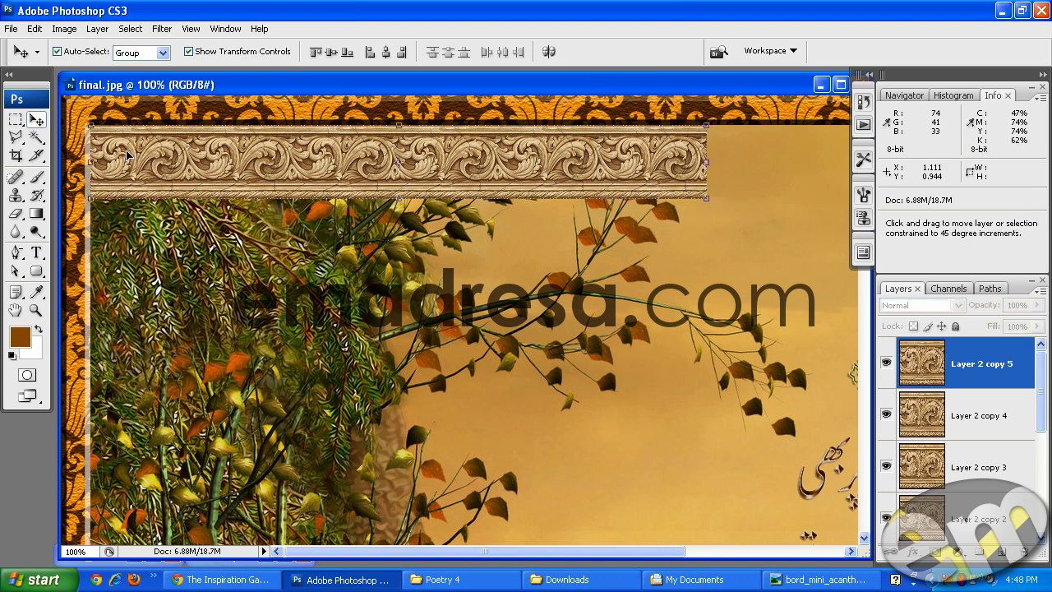
Select all six tile layers, from Layer 2 copy 5 to Layer 2, and merge them into one strip layer
{"action": "scroll", "coordinate": [979, 423], "scroll_direction": "down", "scroll_amount": 2}
{"action": "scroll", "coordinate": [979, 422], "scroll_direction": "down", "scroll_amount": 1}
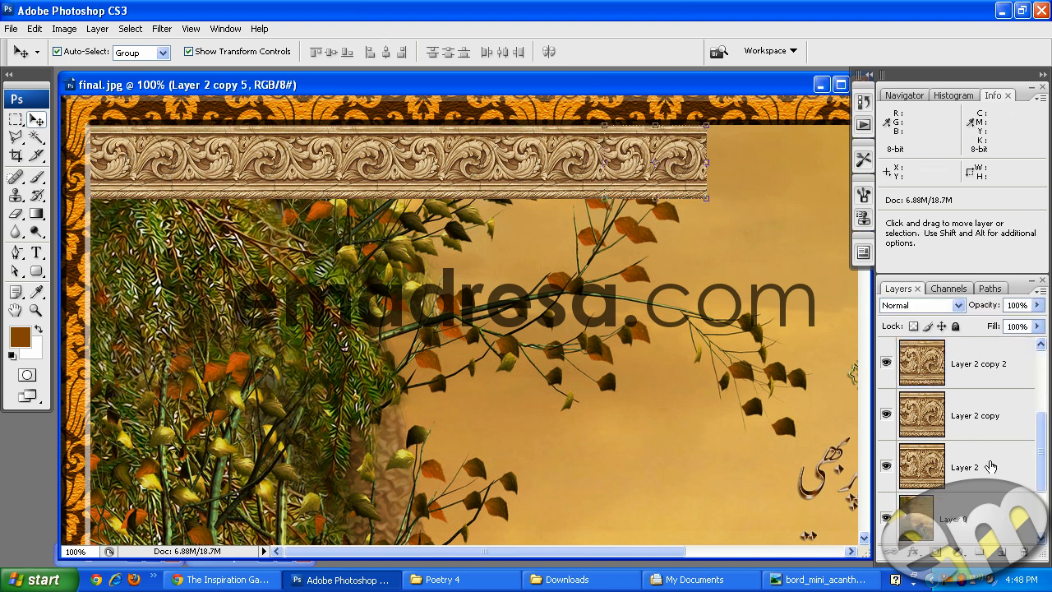
{"action": "left_click", "coordinate": [997, 470], "text": "shift"}
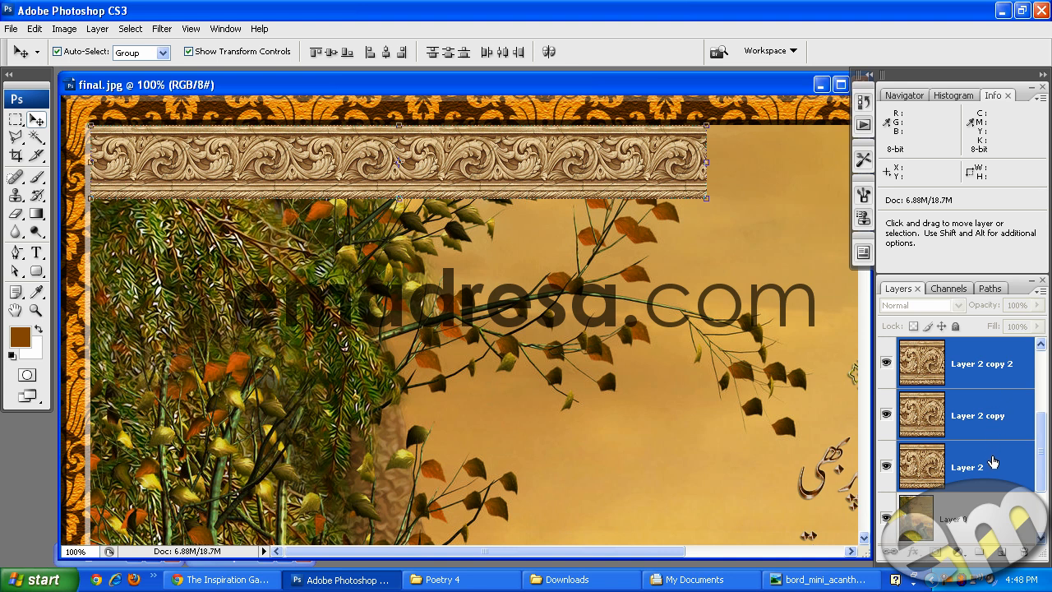
{"action": "key", "text": "ctrl+e"}
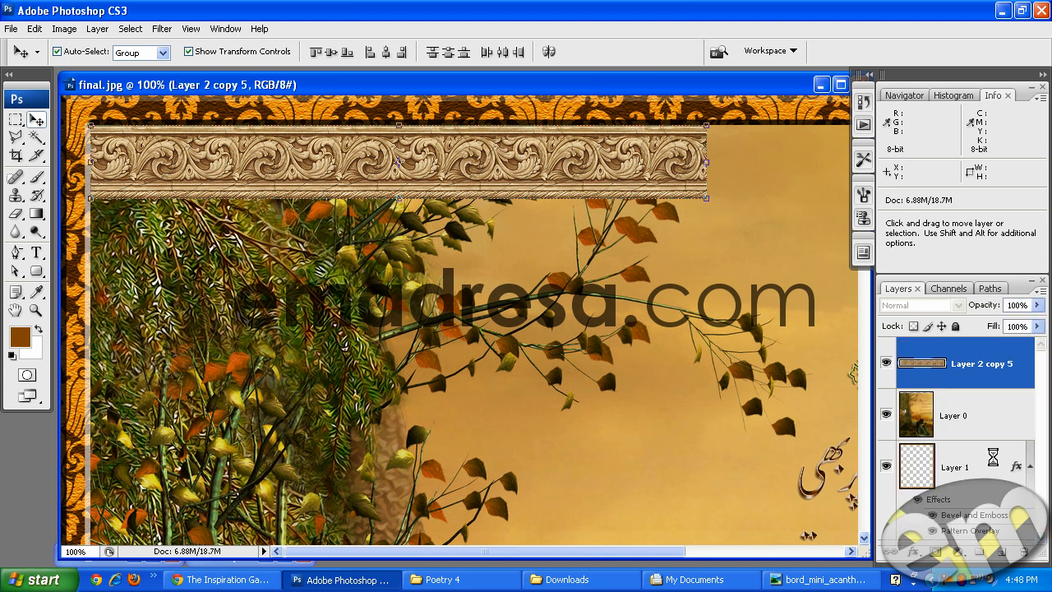
Duplicate the merged strip to continue the border to the image's upper-right corner, and delete the surplus copy, Layer 2 copy 6
{"action": "mouse_move", "coordinate": [562, 176]}
{"action": "left_mouse_down"}
{"action": "mouse_move", "coordinate": [673, 344]}
{"action": "mouse_move", "coordinate": [685, 320]}
{"action": "mouse_move", "coordinate": [560, 167]}
{"action": "left_mouse_up"}
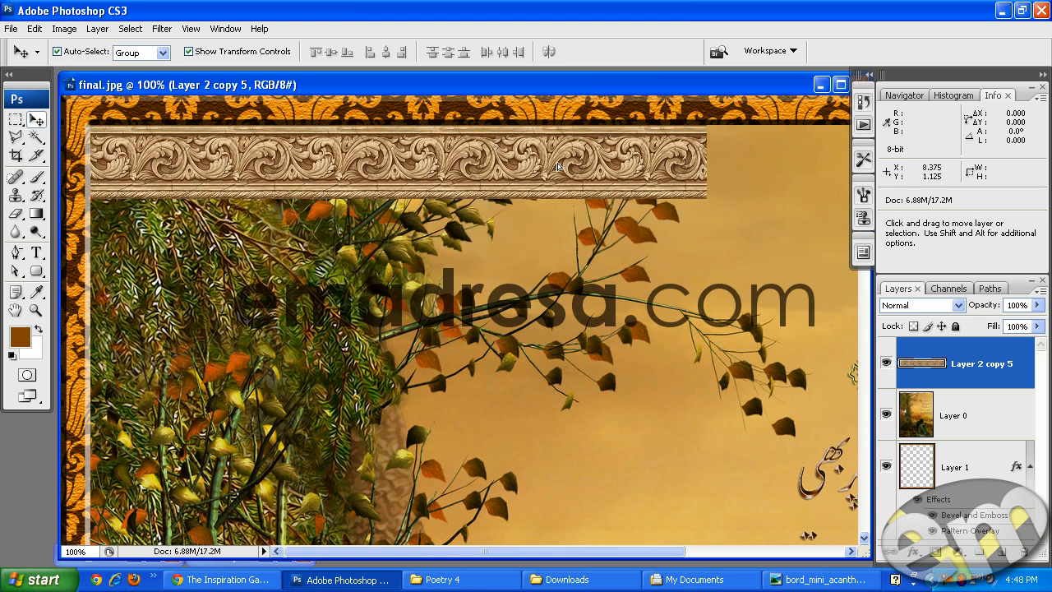
{"action": "left_click_drag", "start_coordinate": [575, 557], "coordinate": [728, 559]}
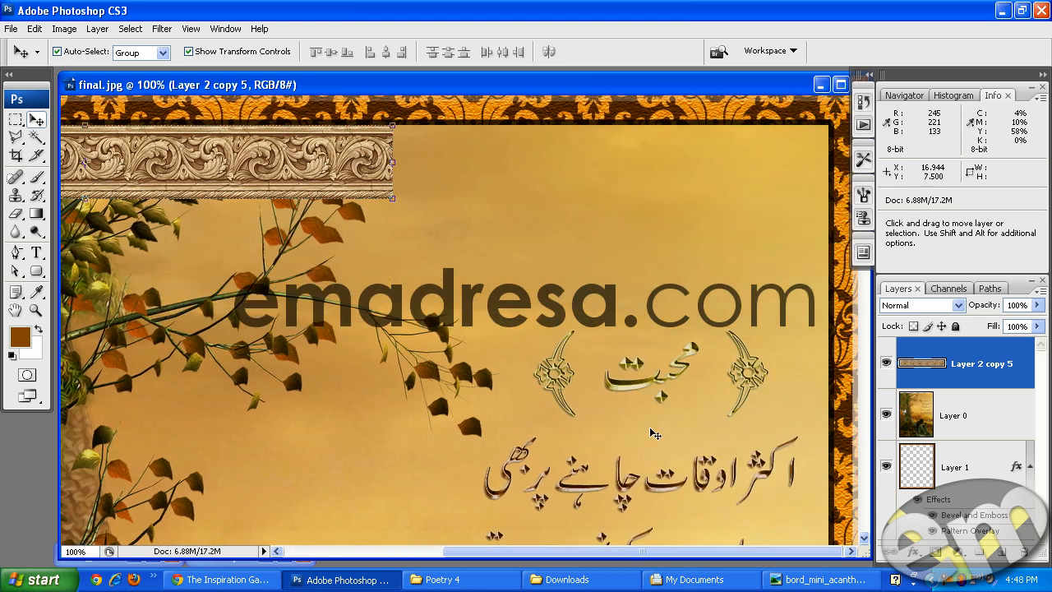
{"action": "left_click_drag", "start_coordinate": [304, 168], "coordinate": [538, 155]}
{"action": "left_click_drag", "start_coordinate": [321, 173], "coordinate": [272, 280]}
{"action": "left_click", "coordinate": [1024, 552]}
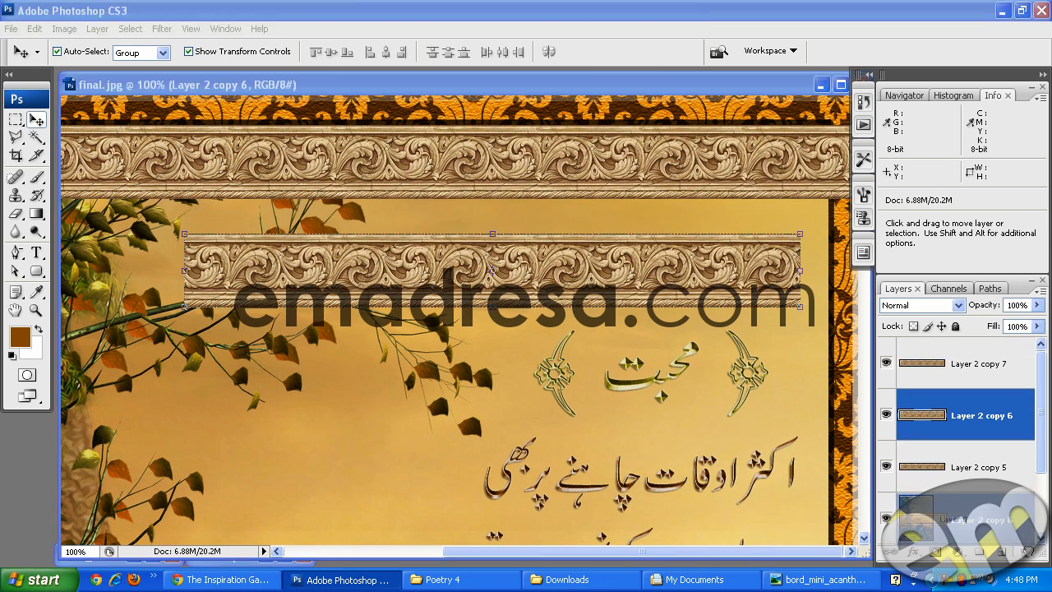
{"action": "key", "text": "Return"}
{"action": "left_click", "coordinate": [700, 168]}
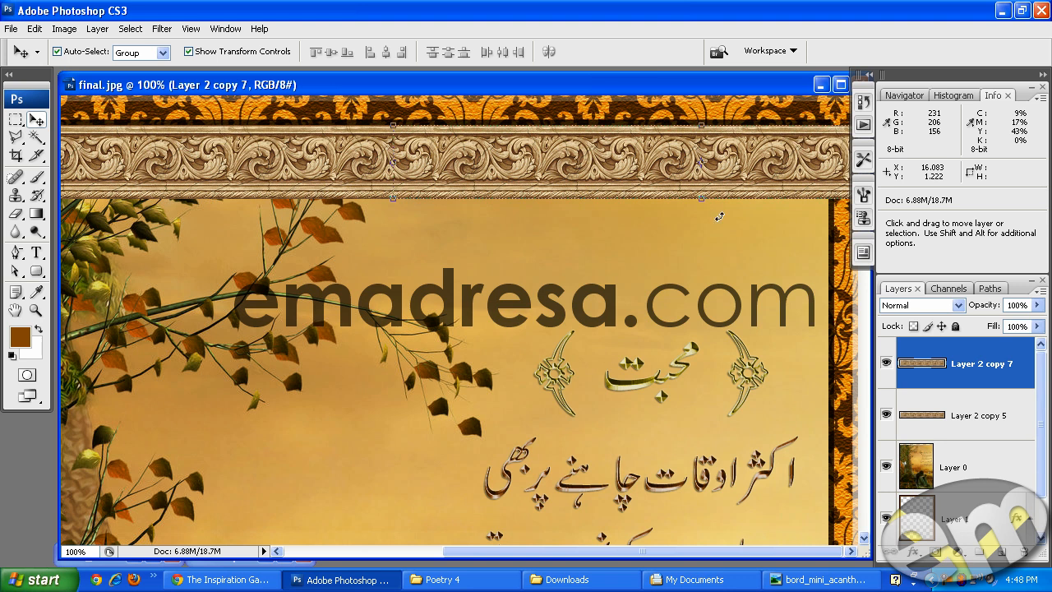
Select the part of the second strip that overlaps the frame's right side with the Rectangular Marquee and delete it
{"action": "left_click", "coordinate": [16, 123]}
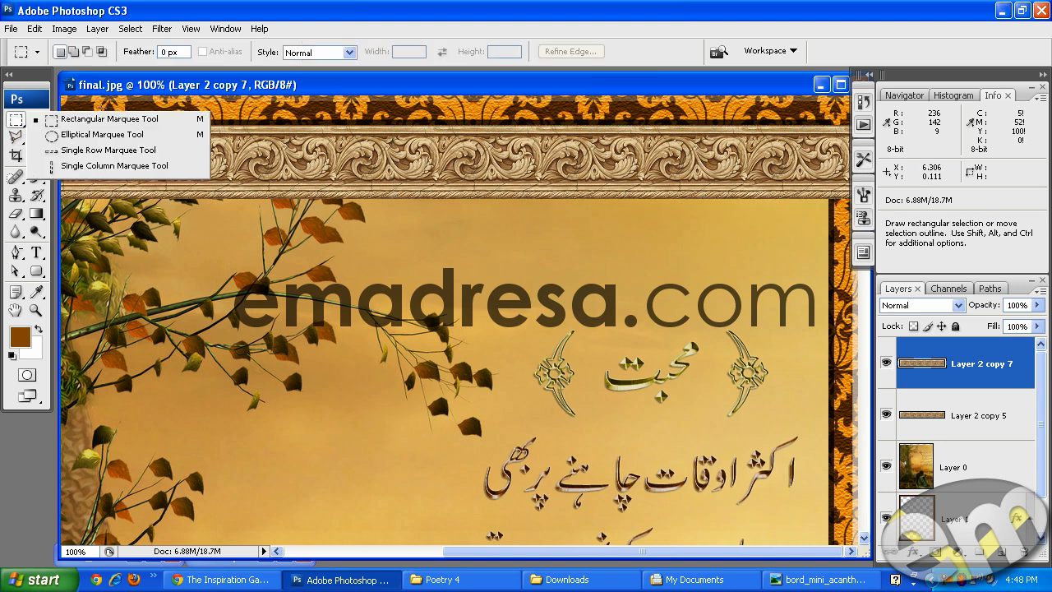
{"action": "left_click", "coordinate": [287, 9]}
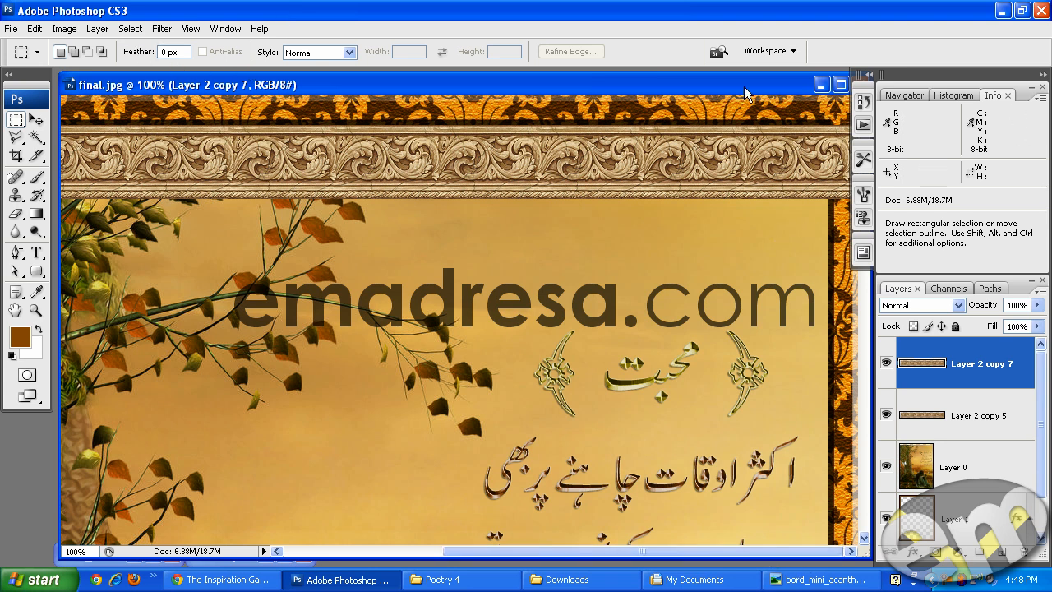
{"action": "left_click_drag", "start_coordinate": [746, 87], "coordinate": [720, 90]}
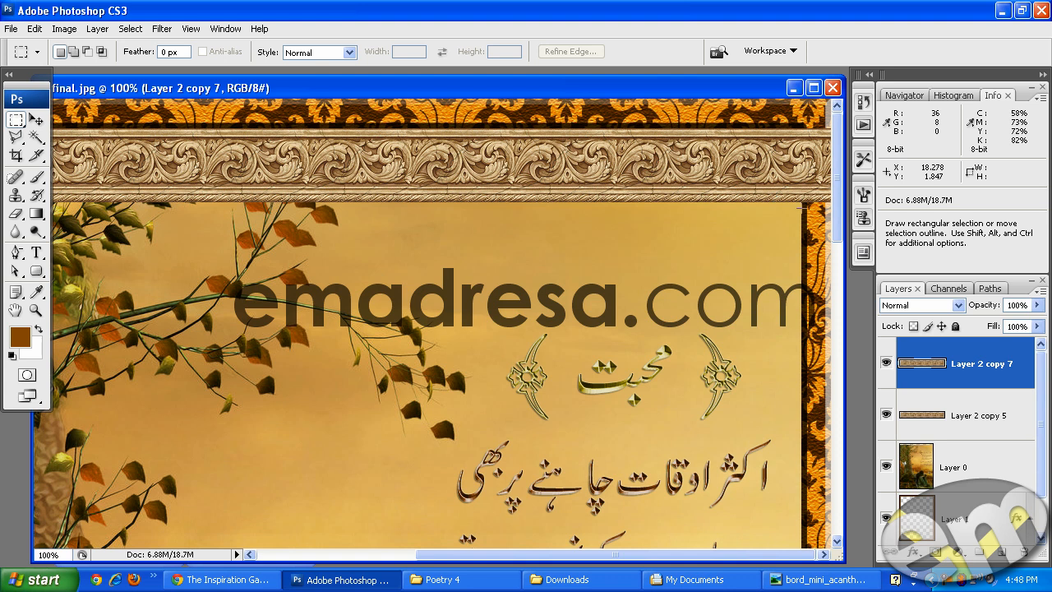
{"action": "left_click_drag", "start_coordinate": [801, 208], "coordinate": [833, 105]}
{"action": "key", "text": "Delete"}
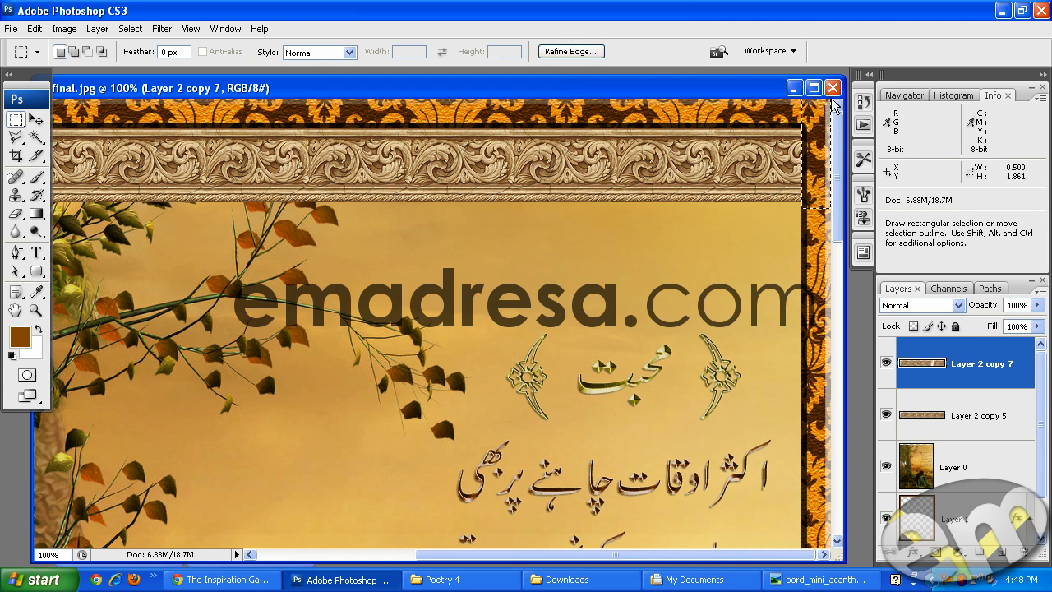
Move the second strip down into the picture and delete the leftover piece beyond the cut at its right end
{"action": "left_click", "coordinate": [36, 119]}
{"action": "left_click_drag", "start_coordinate": [695, 169], "coordinate": [572, 338]}
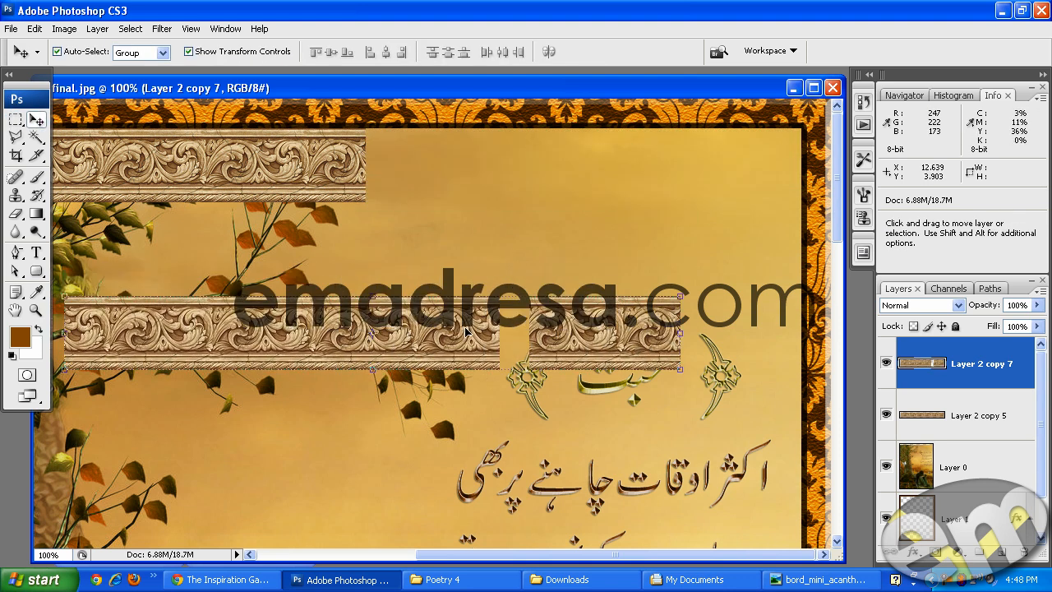
{"action": "left_click", "coordinate": [17, 119]}
{"action": "left_click_drag", "start_coordinate": [761, 234], "coordinate": [503, 486]}
{"action": "key", "text": "Delete"}
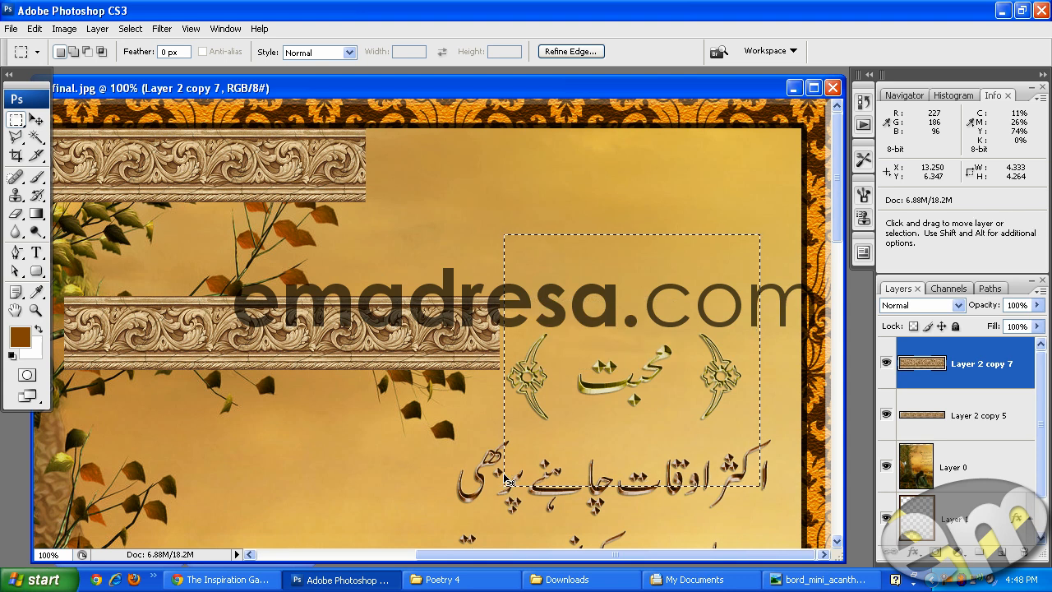
Deselect, move the trimmed strip back into line with the first along the top edge, and merge the two strip layers
{"action": "key", "text": "ctrl+d"}
{"action": "left_click", "coordinate": [37, 119]}
{"action": "left_click_drag", "start_coordinate": [176, 337], "coordinate": [478, 170]}
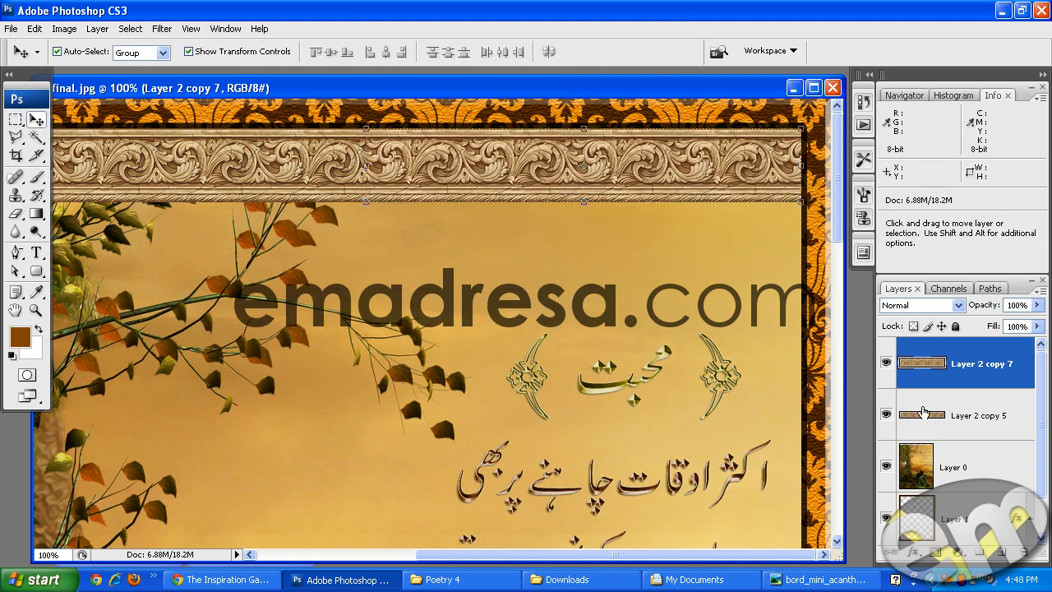
{"action": "left_click", "coordinate": [998, 424], "text": "shift"}
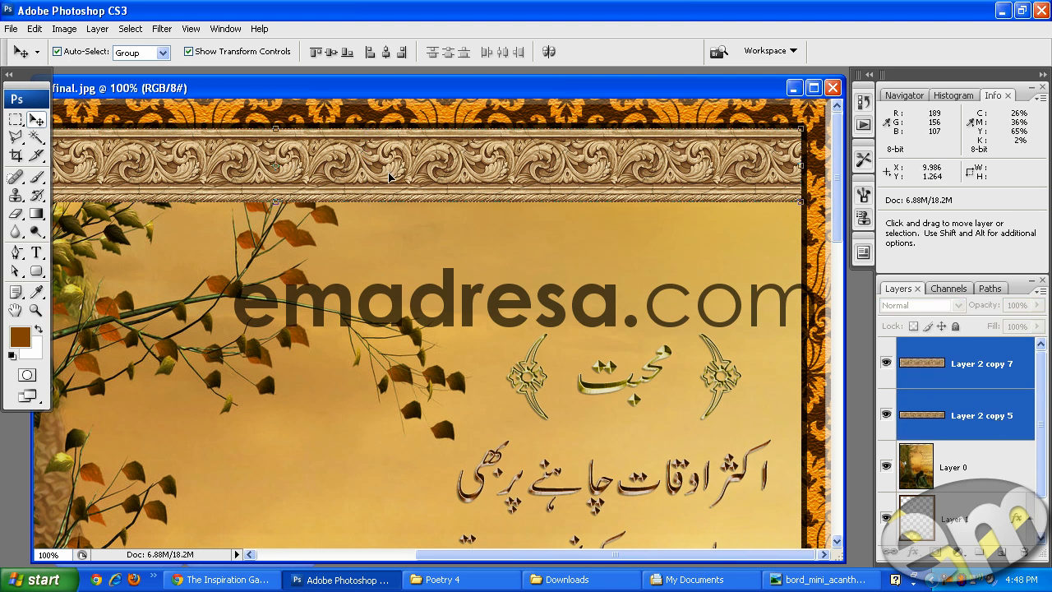
{"action": "key", "text": "ctrl+e"}
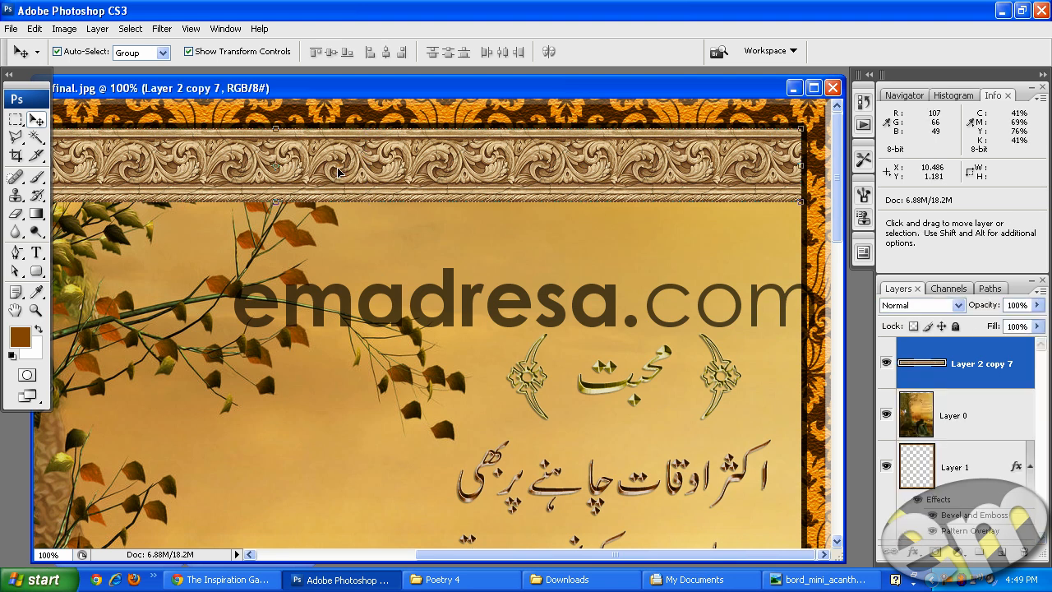
Duplicate the full-width top strip just below the original and flip the copy vertically
{"action": "left_click_drag", "start_coordinate": [380, 172], "coordinate": [405, 276]}
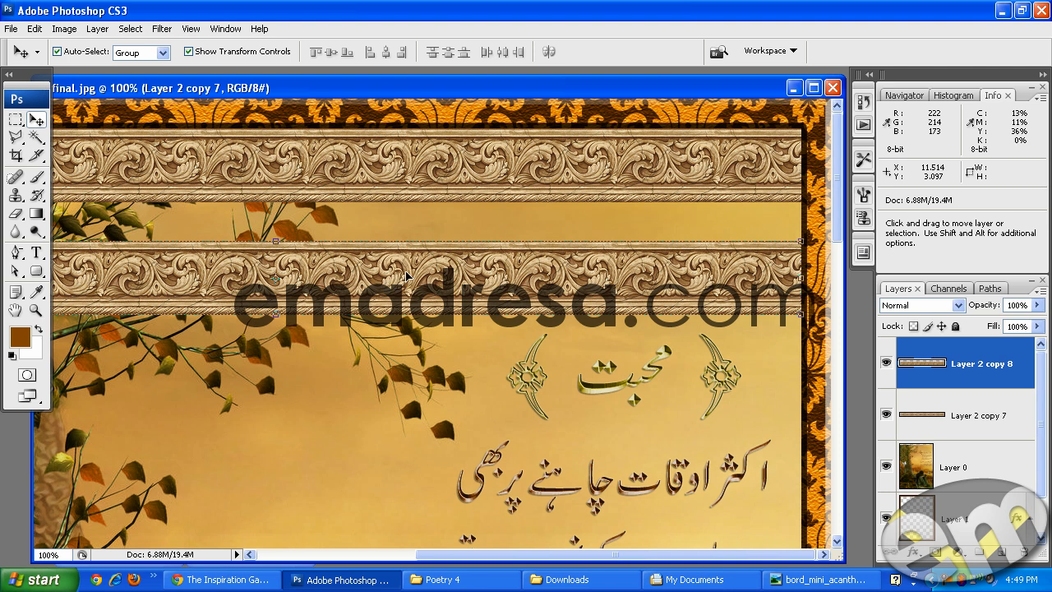
{"action": "left_click", "coordinate": [35, 29]}
{"action": "mouse_move", "coordinate": [83, 294]}
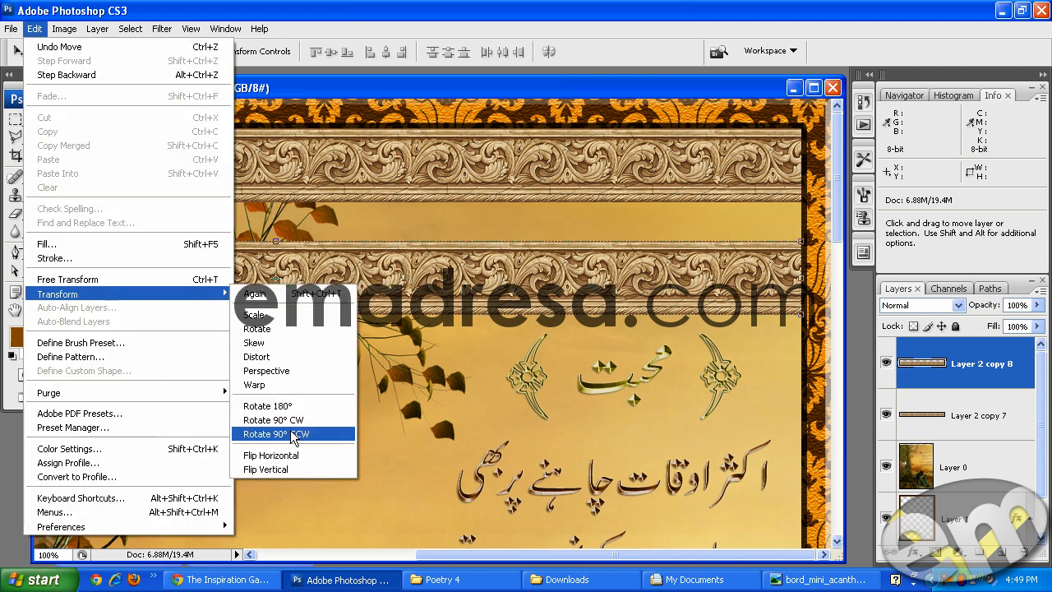
{"action": "left_click", "coordinate": [296, 469]}
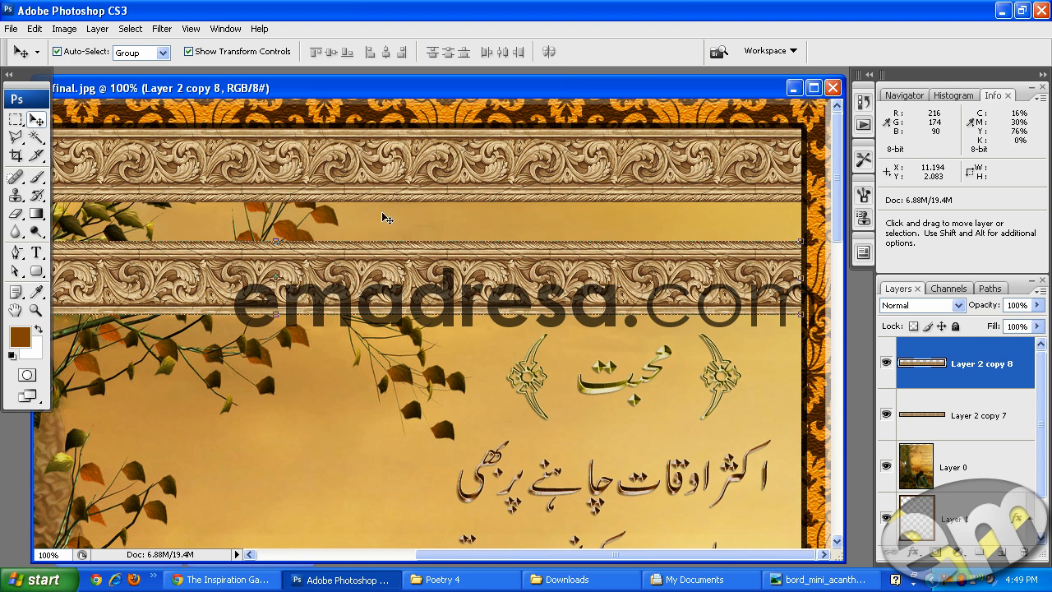
Move the flipped strip to the bottom of the picture, aligned just inside the patterned frame
{"action": "left_click", "coordinate": [35, 309]}
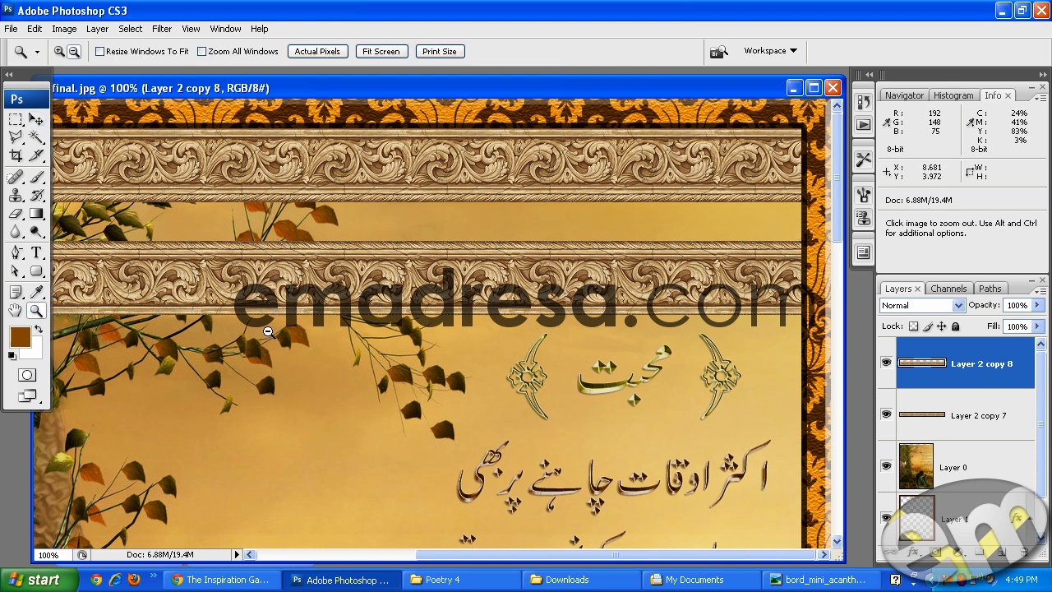
{"action": "left_click", "coordinate": [393, 323], "text": "alt"}
{"action": "left_click", "coordinate": [393, 323], "text": "alt"}
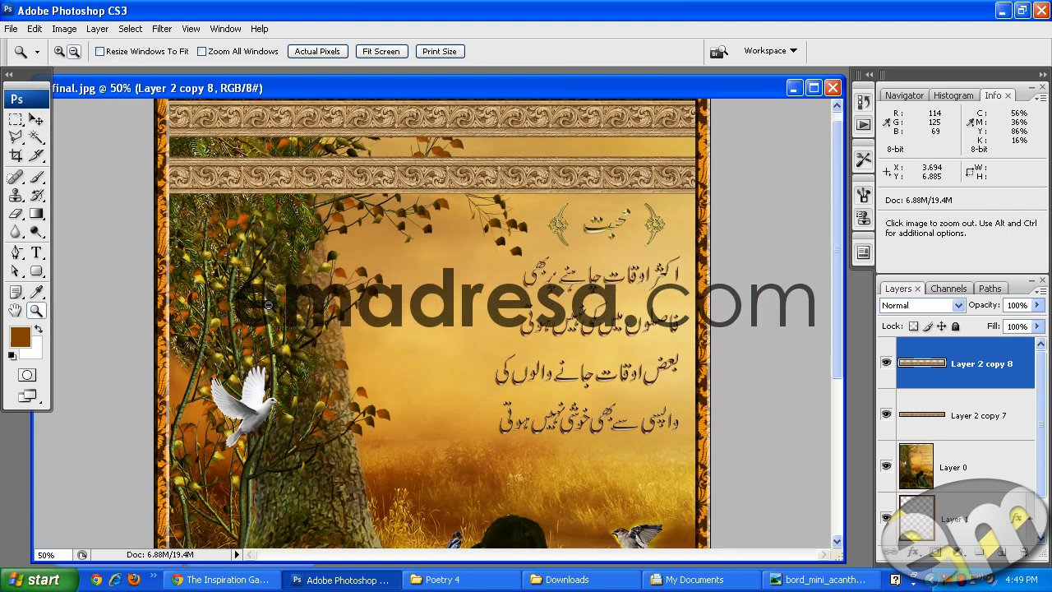
{"action": "left_click", "coordinate": [36, 119]}
{"action": "left_click_drag", "start_coordinate": [509, 177], "coordinate": [538, 399]}
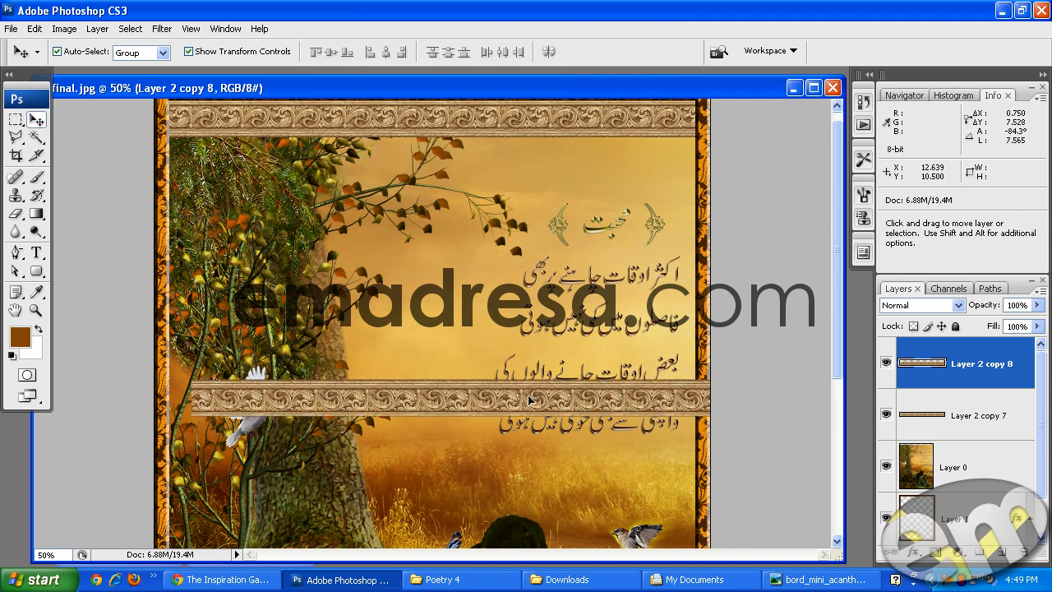
{"action": "scroll", "coordinate": [542, 396], "scroll_direction": "down", "scroll_amount": 5}
{"action": "left_click_drag", "start_coordinate": [627, 148], "coordinate": [608, 510]}
{"action": "scroll", "coordinate": [563, 379], "scroll_direction": "down", "scroll_amount": 1}
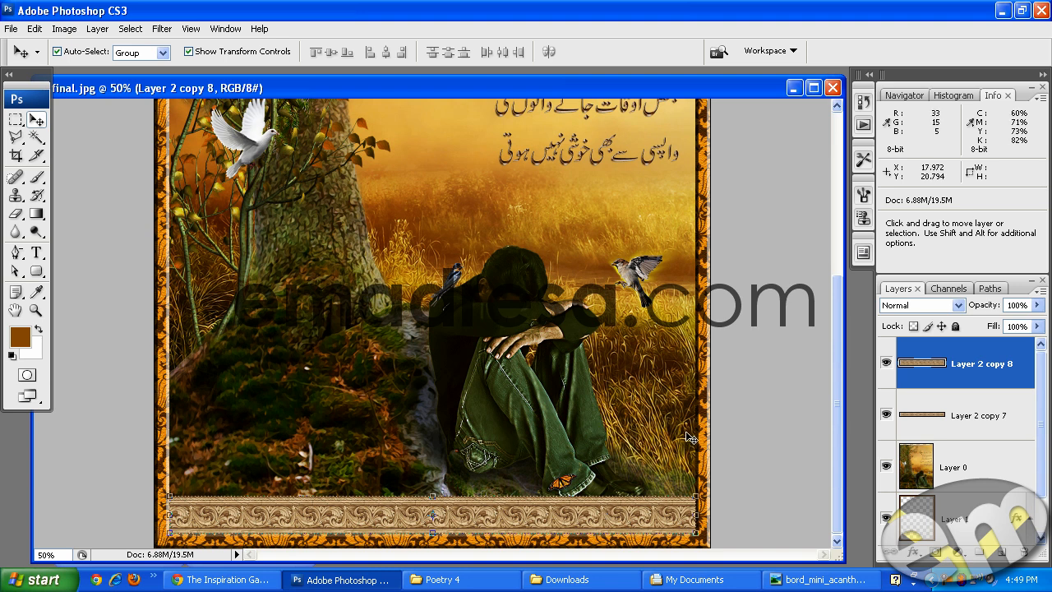
Hide the patterned frame on Layer 1 and move the bottom acanthus strip into the image's lower-right corner
{"action": "scroll", "coordinate": [695, 341], "scroll_direction": "up", "scroll_amount": 5}
{"action": "scroll", "coordinate": [674, 411], "scroll_direction": "down", "scroll_amount": 4}
{"action": "scroll", "coordinate": [657, 477], "scroll_direction": "up", "scroll_amount": 6}
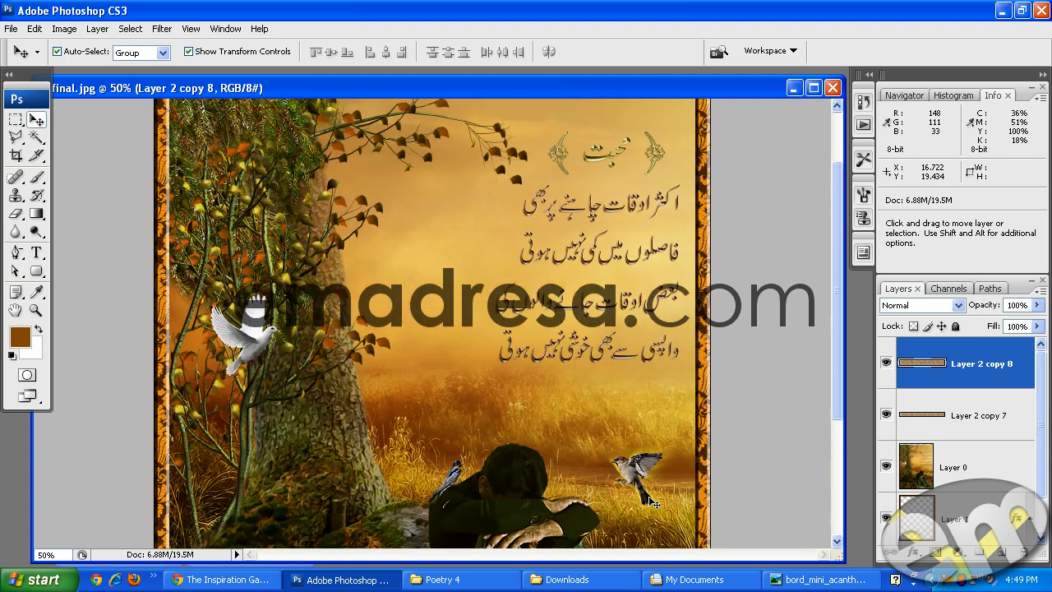
{"action": "scroll", "coordinate": [657, 460], "scroll_direction": "up", "scroll_amount": 1}
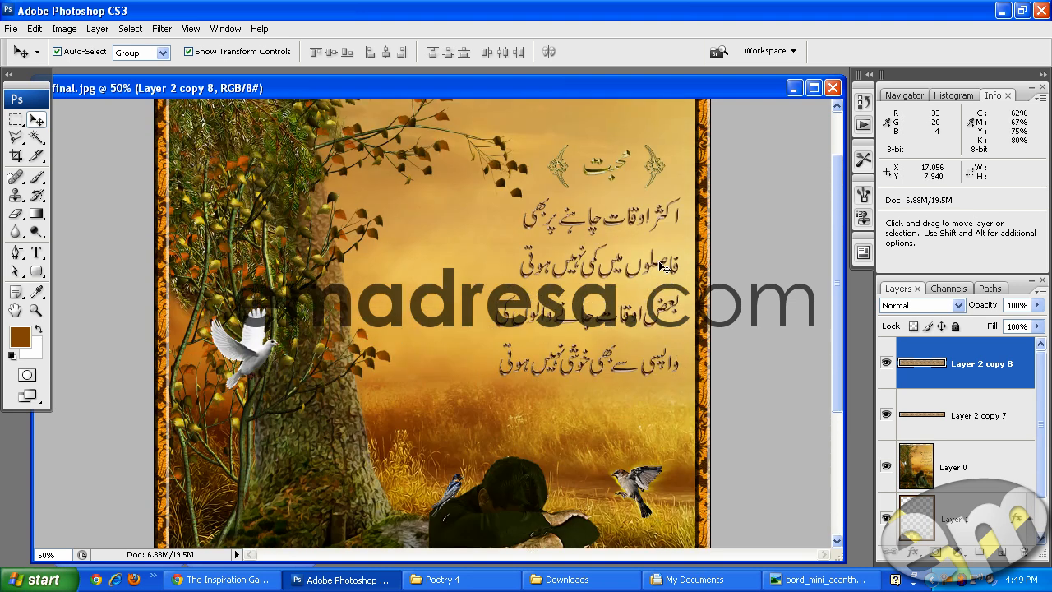
{"action": "scroll", "coordinate": [666, 267], "scroll_direction": "down", "scroll_amount": 8}
{"action": "left_click", "coordinate": [782, 388]}
{"action": "left_click", "coordinate": [707, 384]}
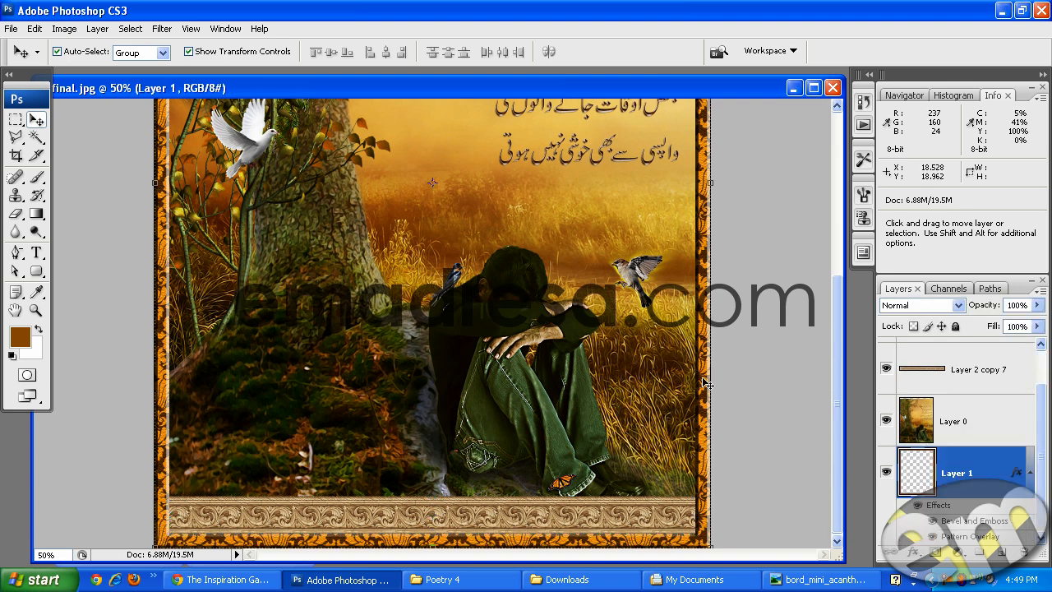
{"action": "left_click_drag", "start_coordinate": [646, 518], "coordinate": [662, 537]}
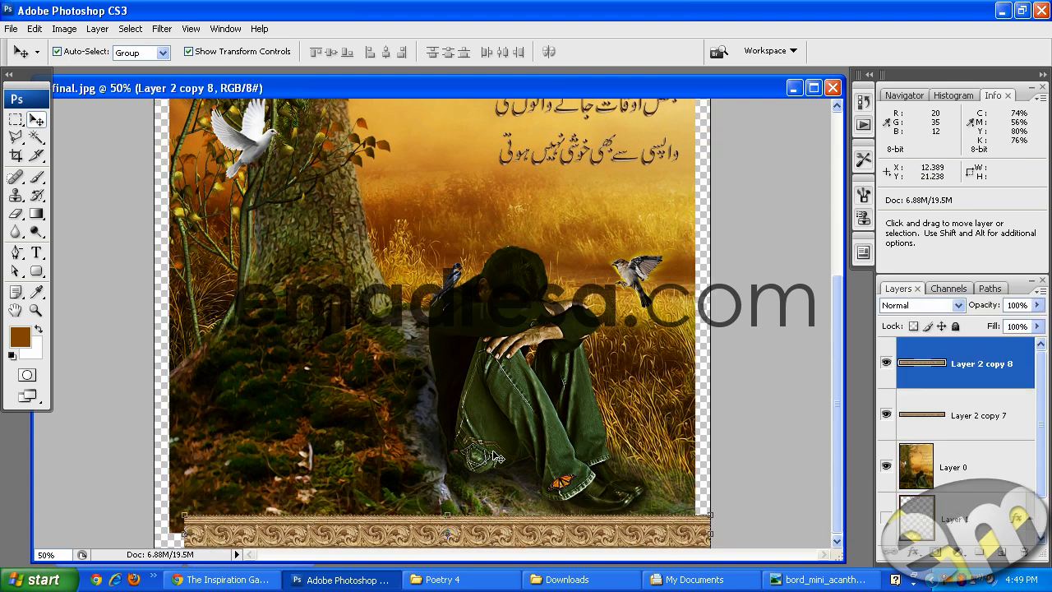
Narrow the final.jpg window to uncover the border tile document, and delete the Layer 2 copy 7 strip from final.jpg
{"action": "left_click_drag", "start_coordinate": [32, 453], "coordinate": [181, 451]}
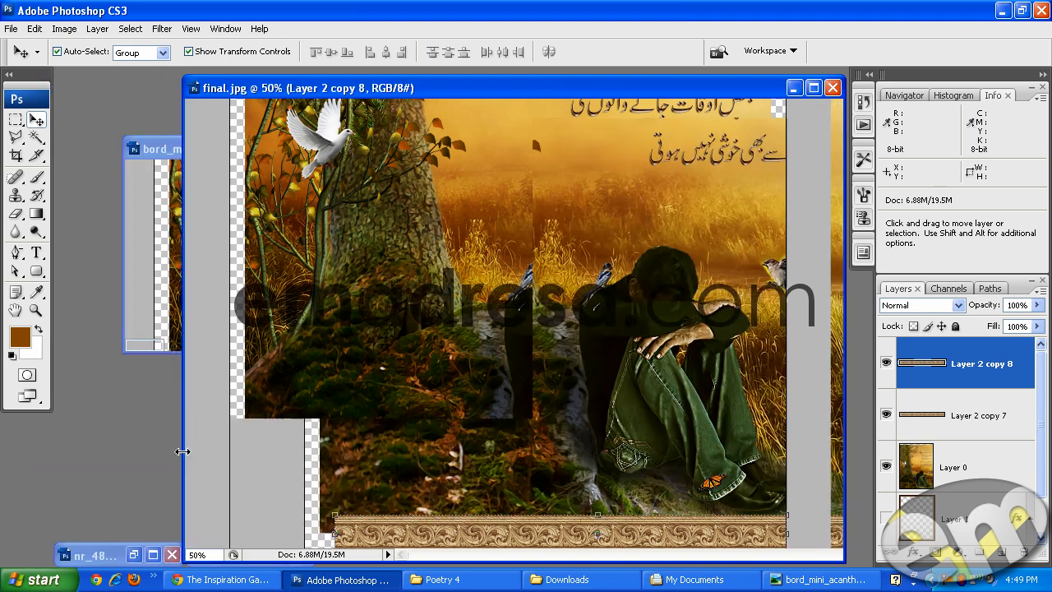
{"action": "left_click", "coordinate": [166, 176]}
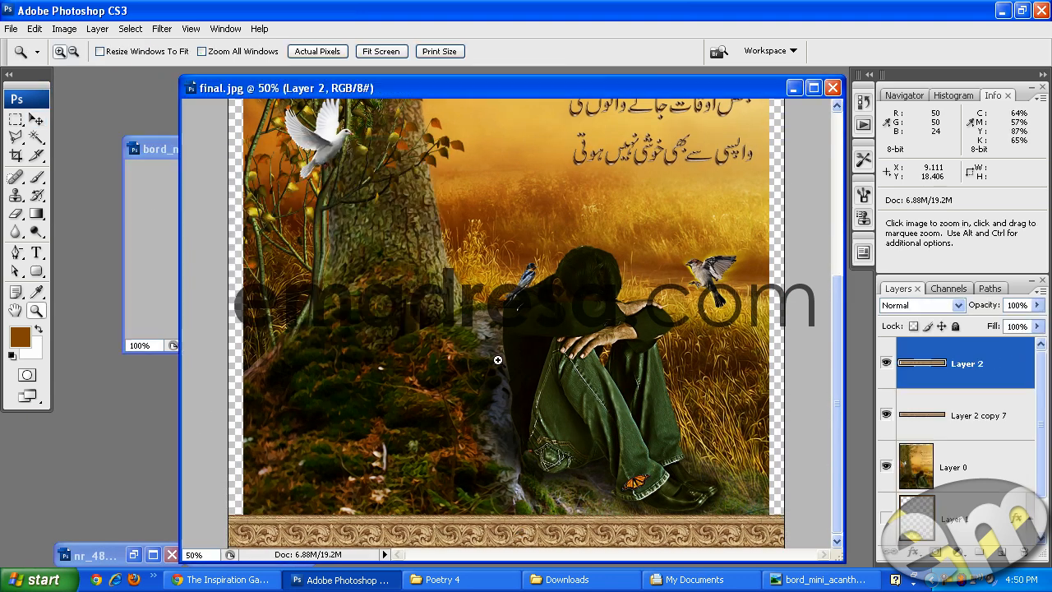
{"action": "left_click_drag", "start_coordinate": [1012, 430], "coordinate": [1018, 554]}
Duplicate the bottom acanthus strip and move the copy up to the image's top edge, spanning its full width
{"action": "left_click", "coordinate": [36, 121]}
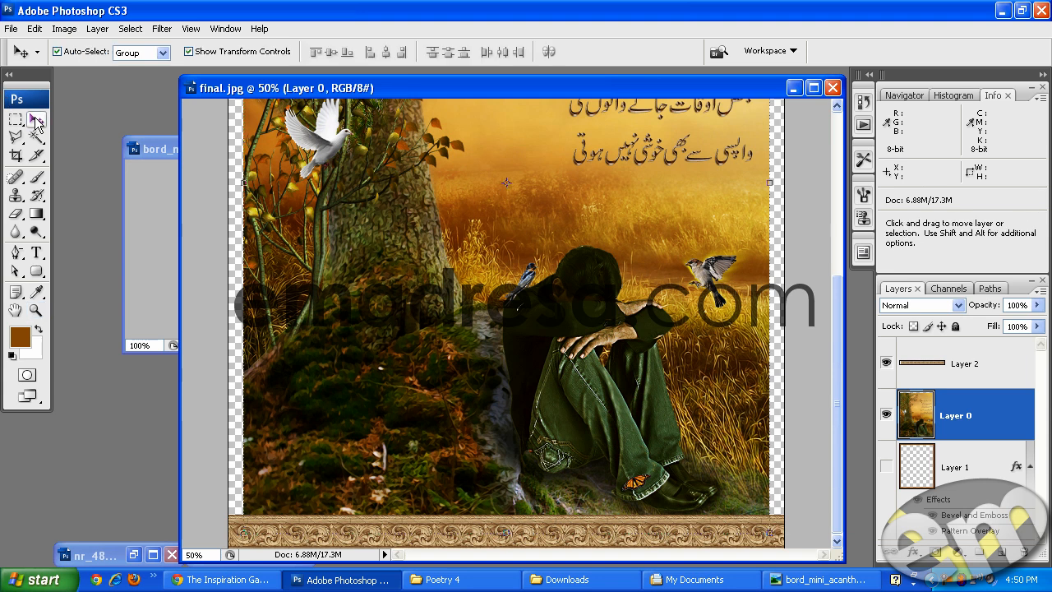
{"action": "left_click", "coordinate": [564, 531]}
{"action": "left_click_drag", "start_coordinate": [600, 530], "coordinate": [573, 261]}
{"action": "scroll", "coordinate": [571, 345], "scroll_direction": "up", "scroll_amount": 3}
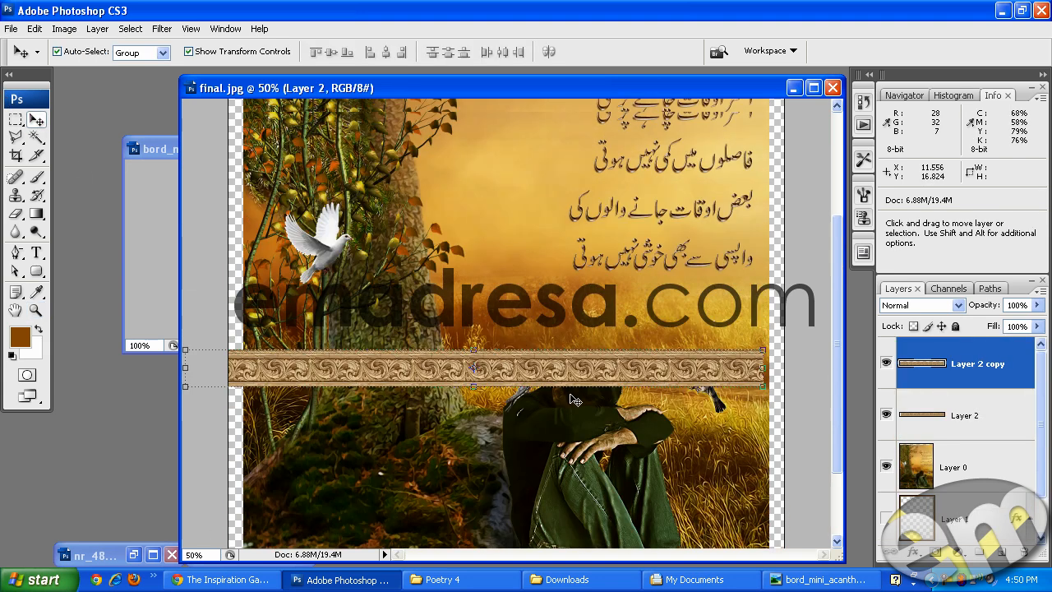
{"action": "scroll", "coordinate": [570, 394], "scroll_direction": "up", "scroll_amount": 1}
{"action": "left_click_drag", "start_coordinate": [601, 403], "coordinate": [634, 224]}
{"action": "scroll", "coordinate": [614, 431], "scroll_direction": "up", "scroll_amount": 5}
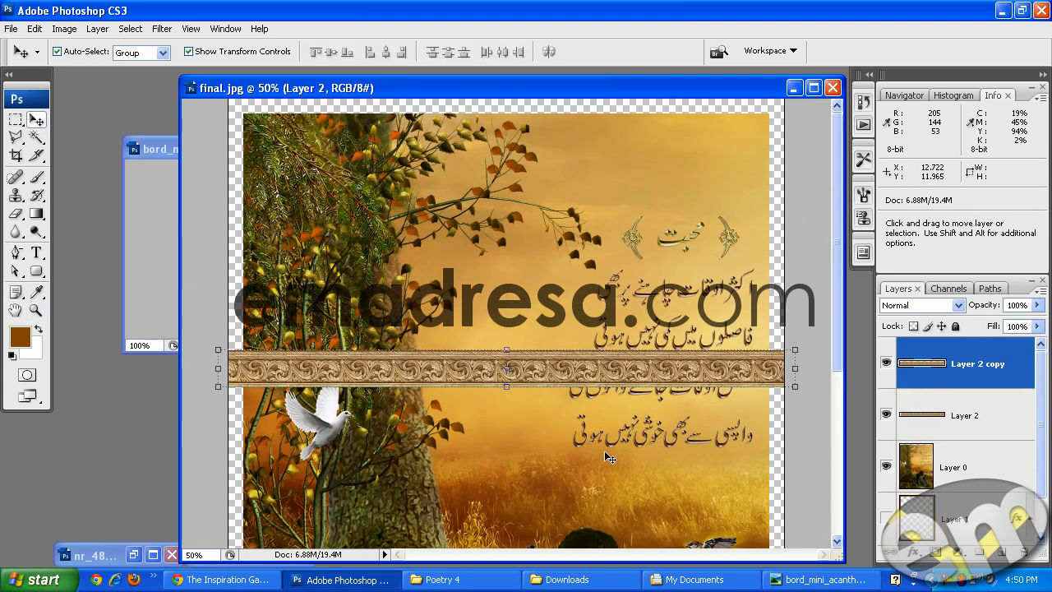
{"action": "left_click_drag", "start_coordinate": [644, 372], "coordinate": [539, 133]}
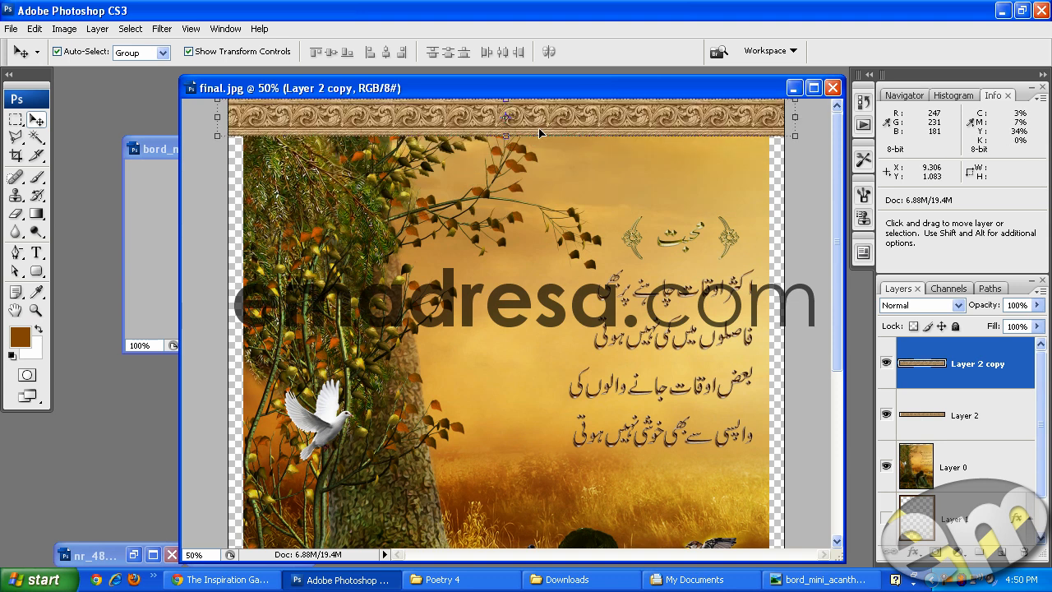
Duplicate the top strip, rotate the copy 90° counterclockwise, and move it flush against the image's left edge
{"action": "left_click_drag", "start_coordinate": [370, 129], "coordinate": [430, 288]}
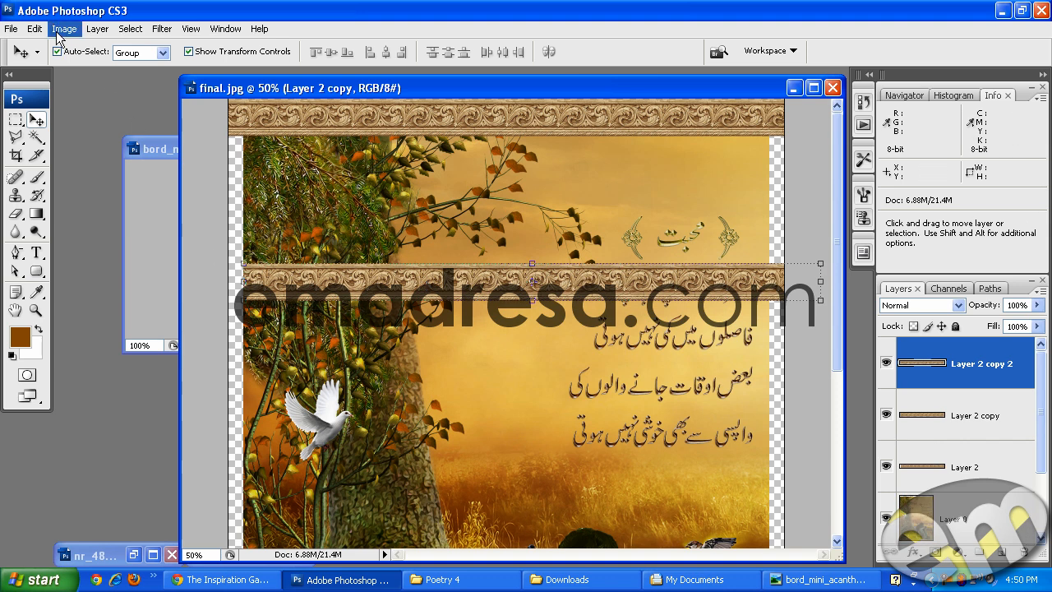
{"action": "left_click", "coordinate": [35, 28]}
{"action": "mouse_move", "coordinate": [116, 299]}
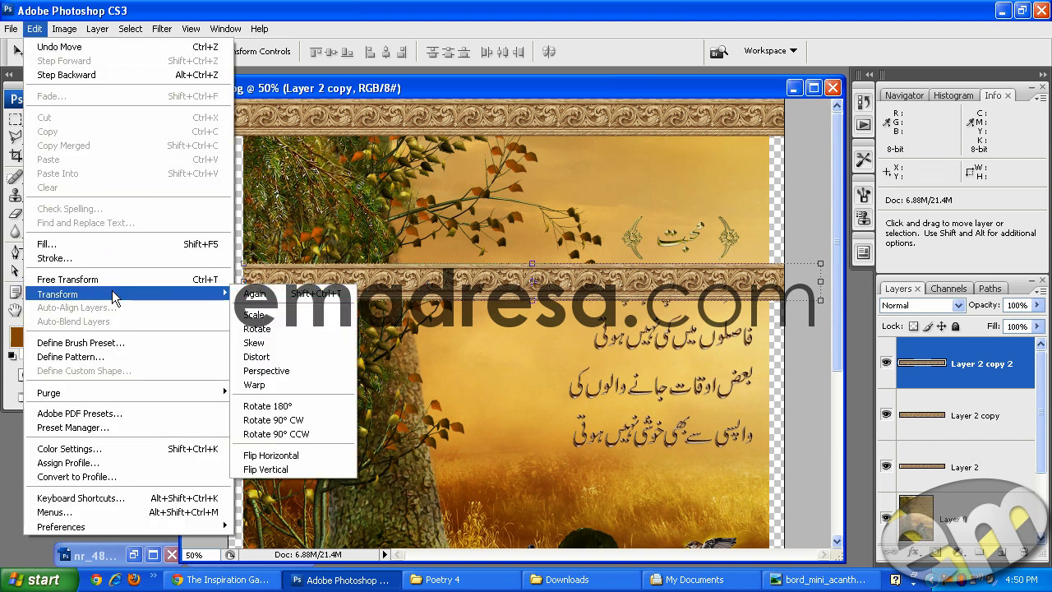
{"action": "left_click", "coordinate": [273, 434]}
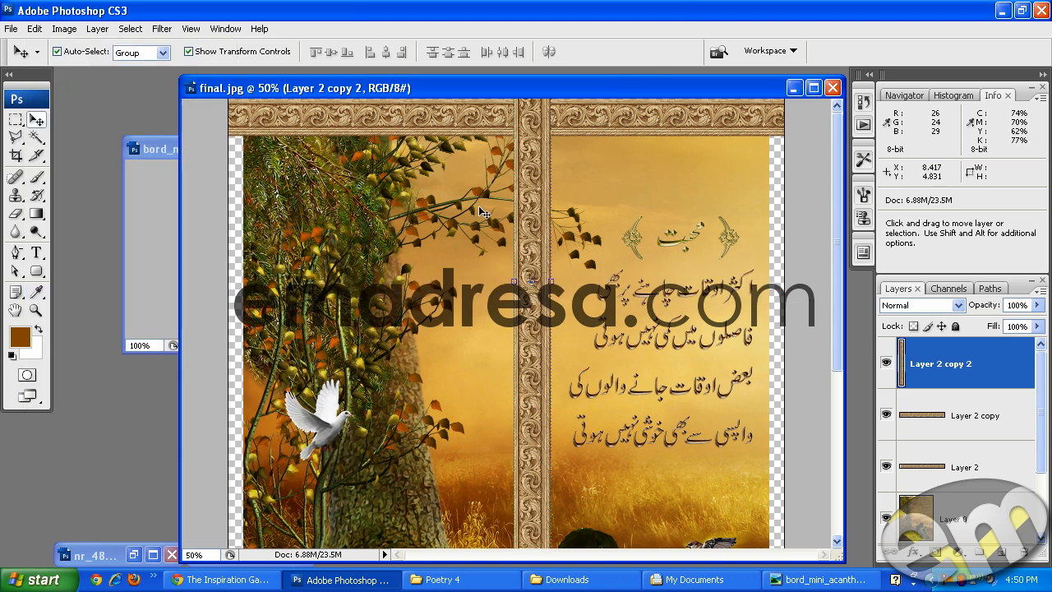
{"action": "left_click_drag", "start_coordinate": [536, 156], "coordinate": [250, 271]}
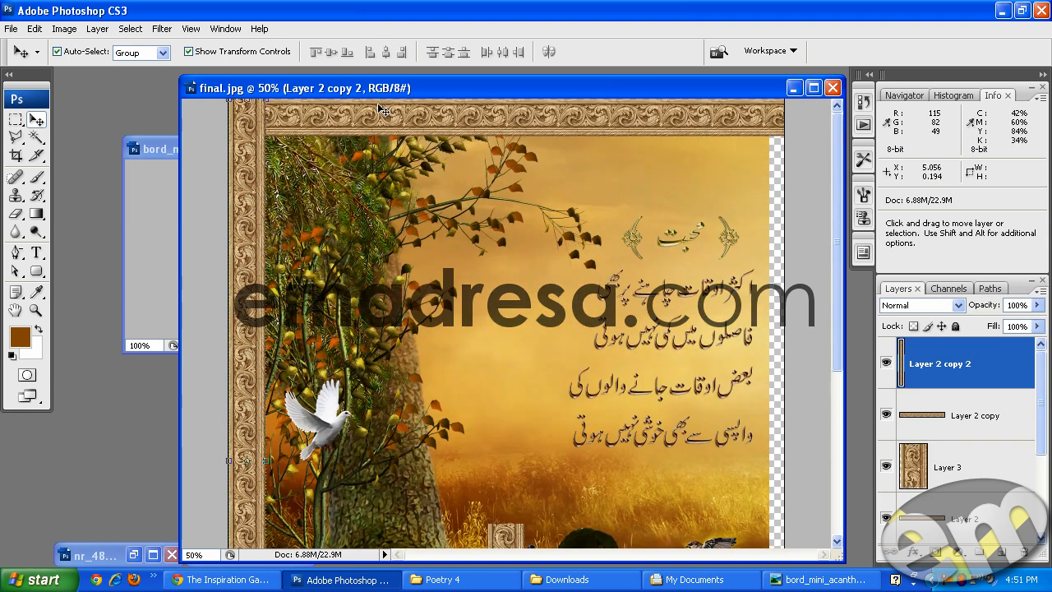
Hide Layer 3, the stray vertical border tile beside the seated figure
{"action": "left_click", "coordinate": [382, 109]}
{"action": "scroll", "coordinate": [347, 502], "scroll_direction": "down", "scroll_amount": 5}
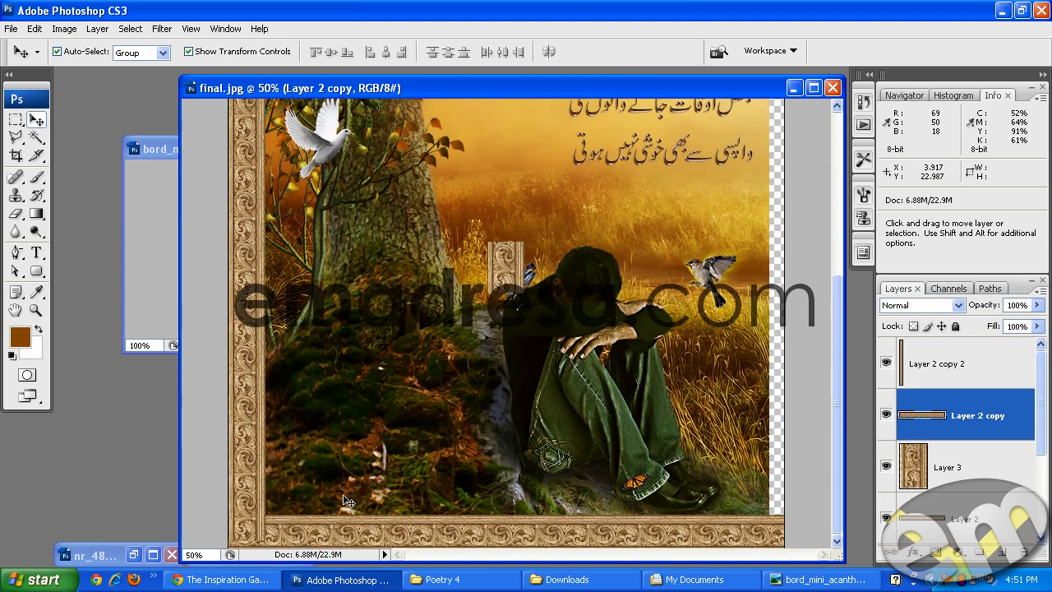
{"action": "left_click", "coordinate": [345, 533]}
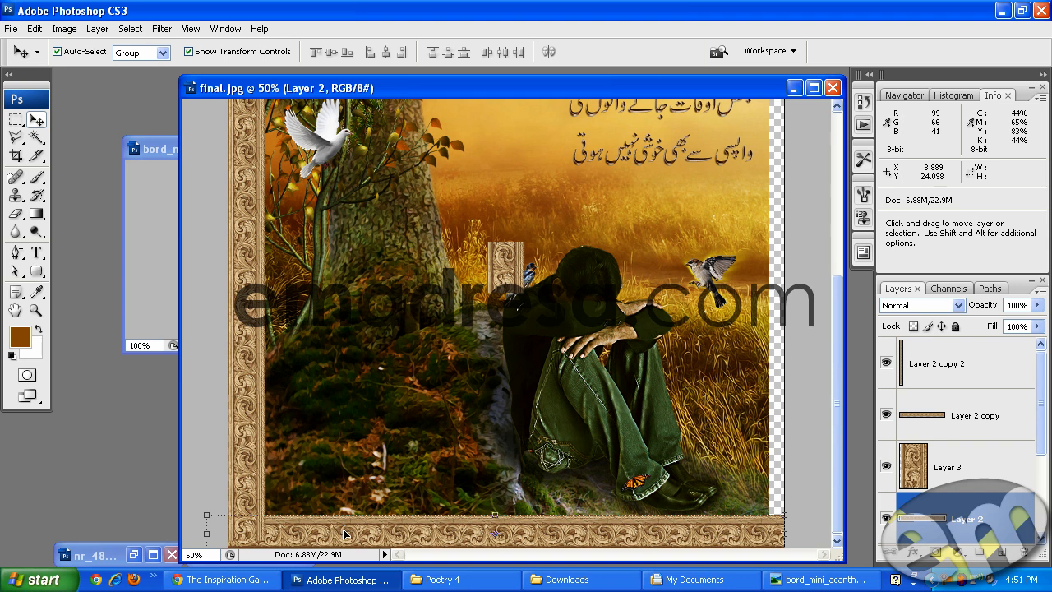
{"action": "left_click", "coordinate": [254, 404]}
{"action": "left_click", "coordinate": [535, 280]}
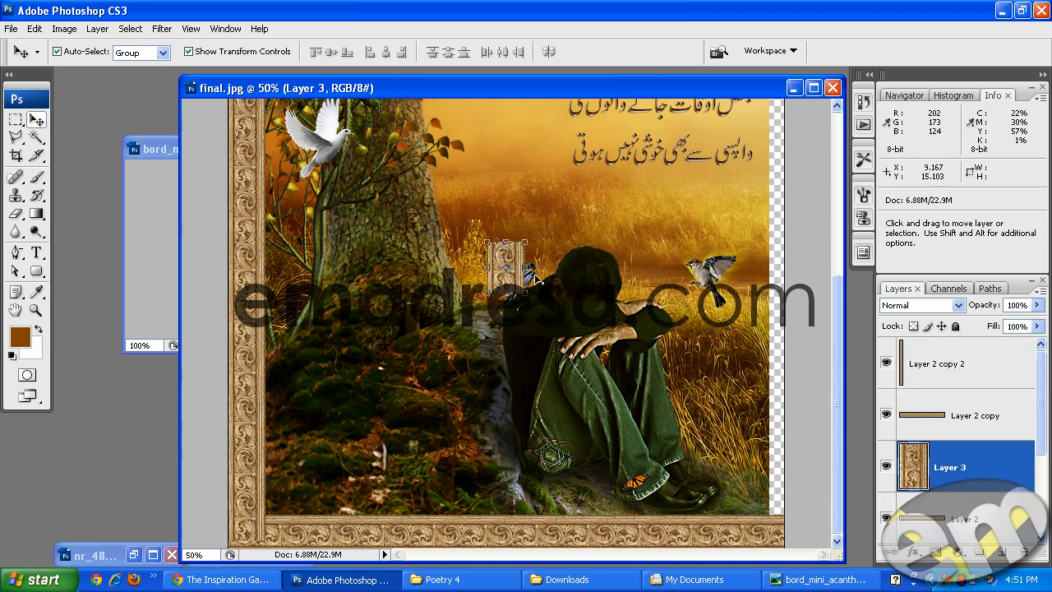
{"action": "left_click", "coordinate": [887, 467]}
Duplicate the left vertical strip, flip the copy horizontally, and align it with the image's right edge
{"action": "left_click", "coordinate": [239, 255]}
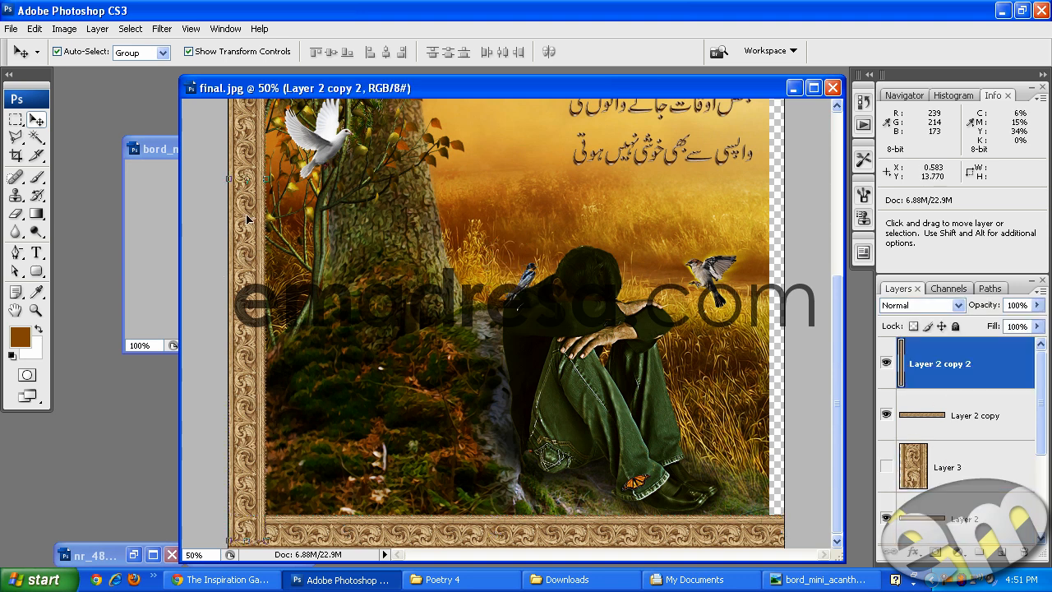
{"action": "left_click_drag", "start_coordinate": [245, 215], "coordinate": [498, 215]}
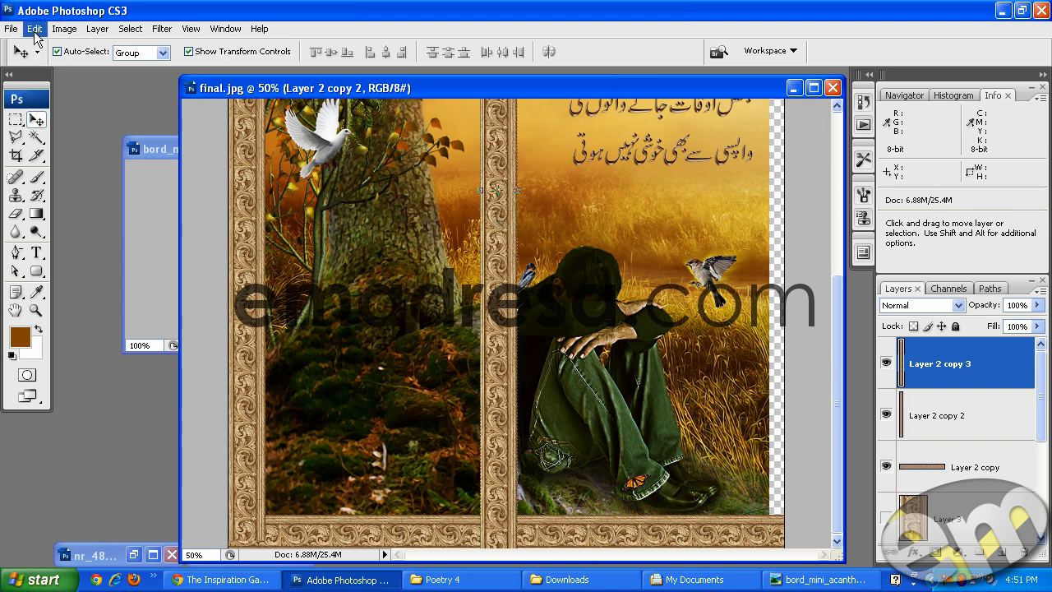
{"action": "left_click", "coordinate": [35, 28]}
{"action": "mouse_move", "coordinate": [162, 300]}
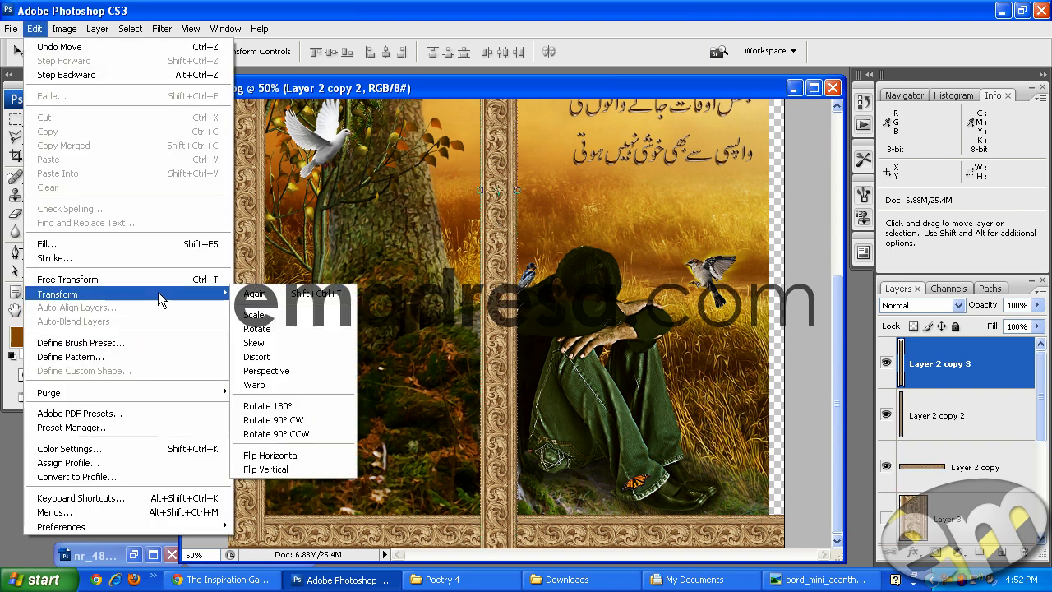
{"action": "left_click", "coordinate": [306, 454]}
{"action": "left_click_drag", "start_coordinate": [504, 300], "coordinate": [776, 300]}
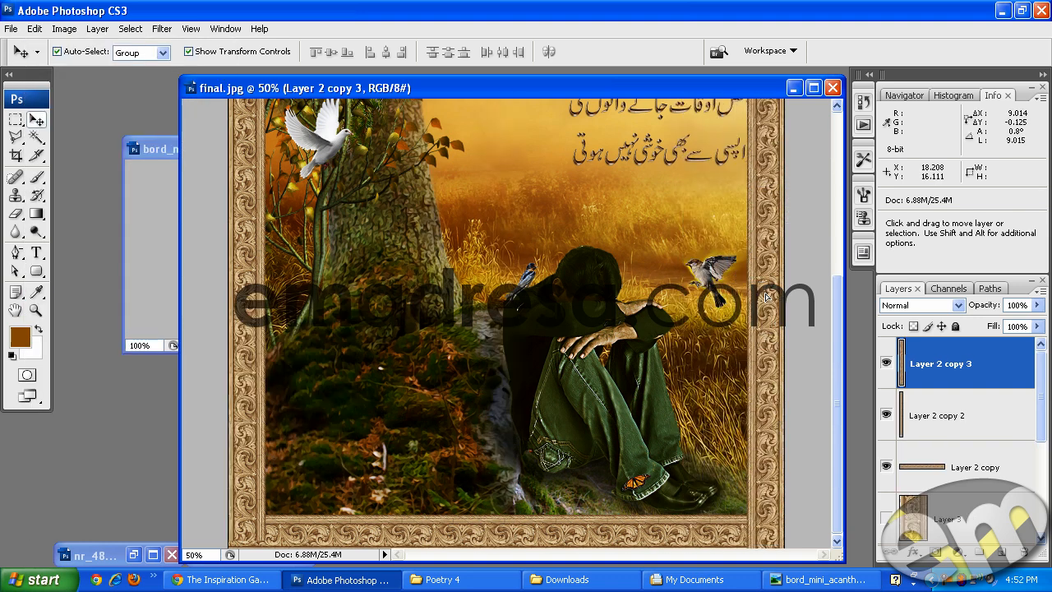
{"action": "scroll", "coordinate": [681, 362], "scroll_direction": "up", "scroll_amount": 5}
{"action": "scroll", "coordinate": [681, 362], "scroll_direction": "up", "scroll_amount": 1}
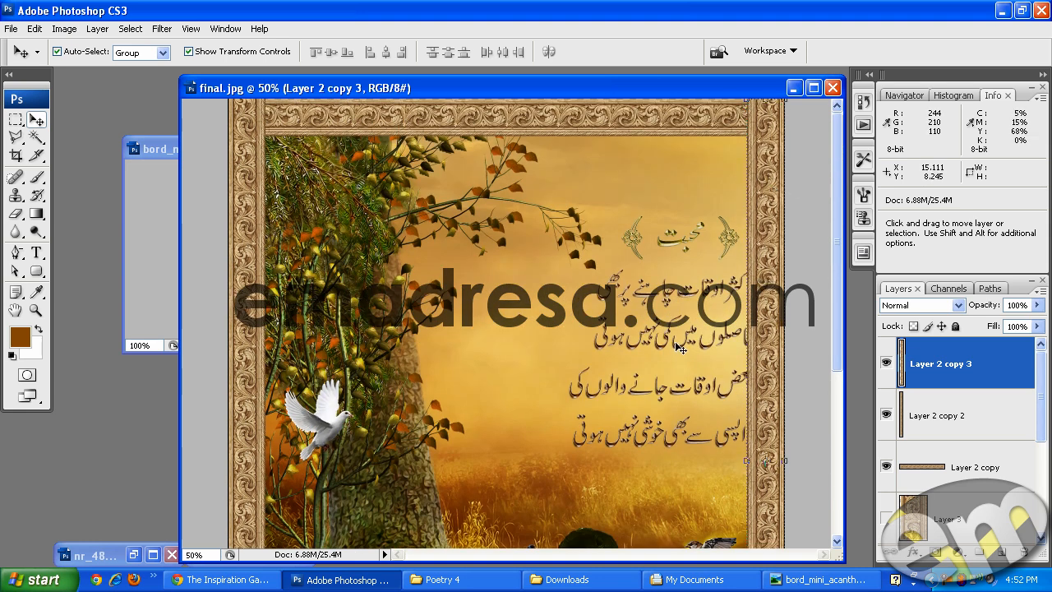
{"action": "scroll", "coordinate": [680, 361], "scroll_direction": "down", "scroll_amount": 7}
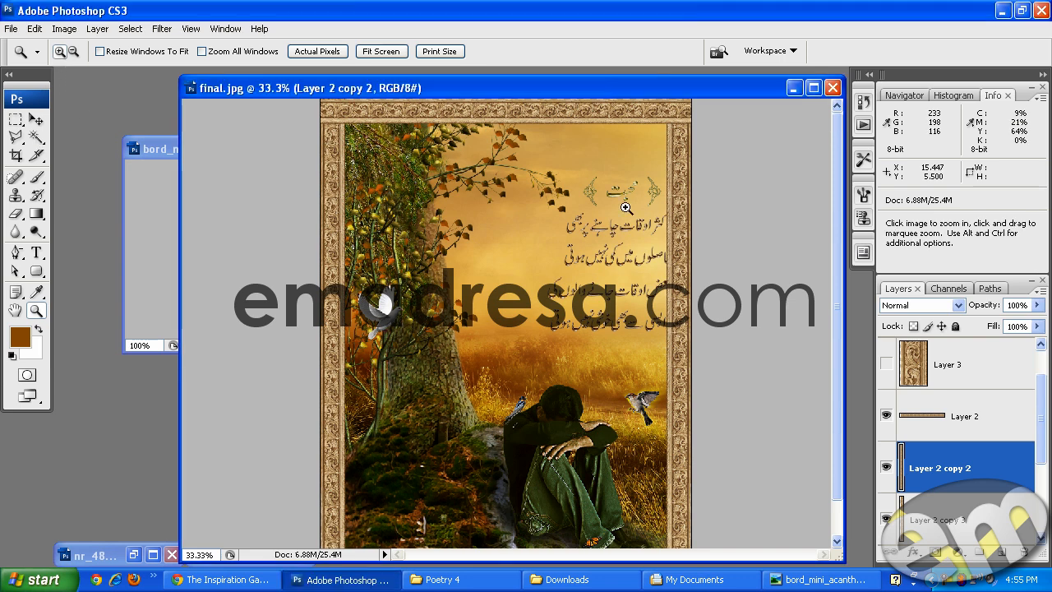
Mitre the top strip on Layer 2 copy at the upper-right corner by deleting its overlap below the corner diagonal, and deselect
{"action": "left_click_drag", "start_coordinate": [615, 169], "coordinate": [692, 104]}
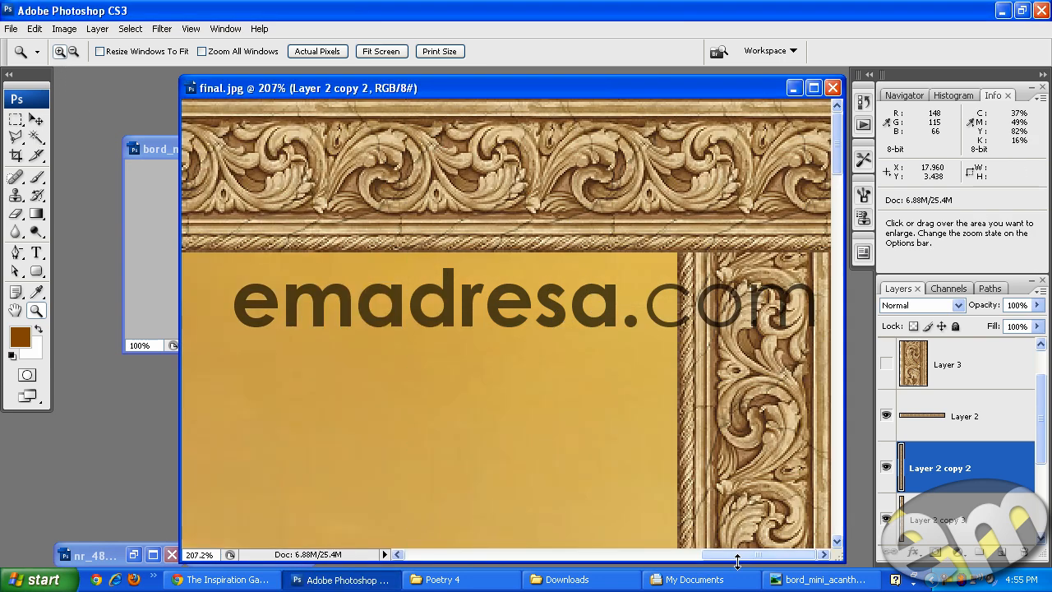
{"action": "left_click", "coordinate": [35, 120]}
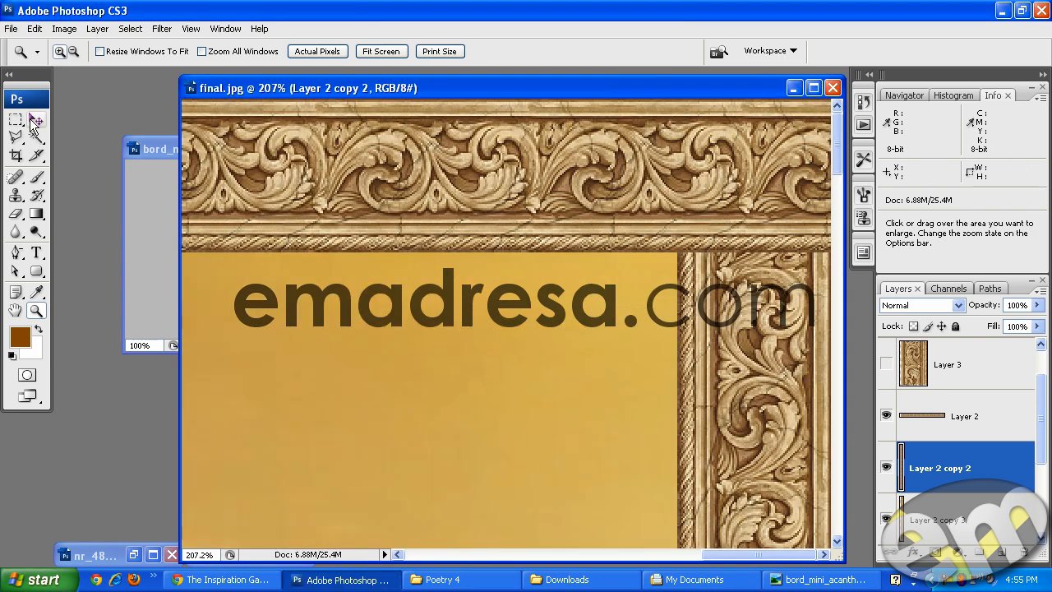
{"action": "left_click", "coordinate": [273, 168]}
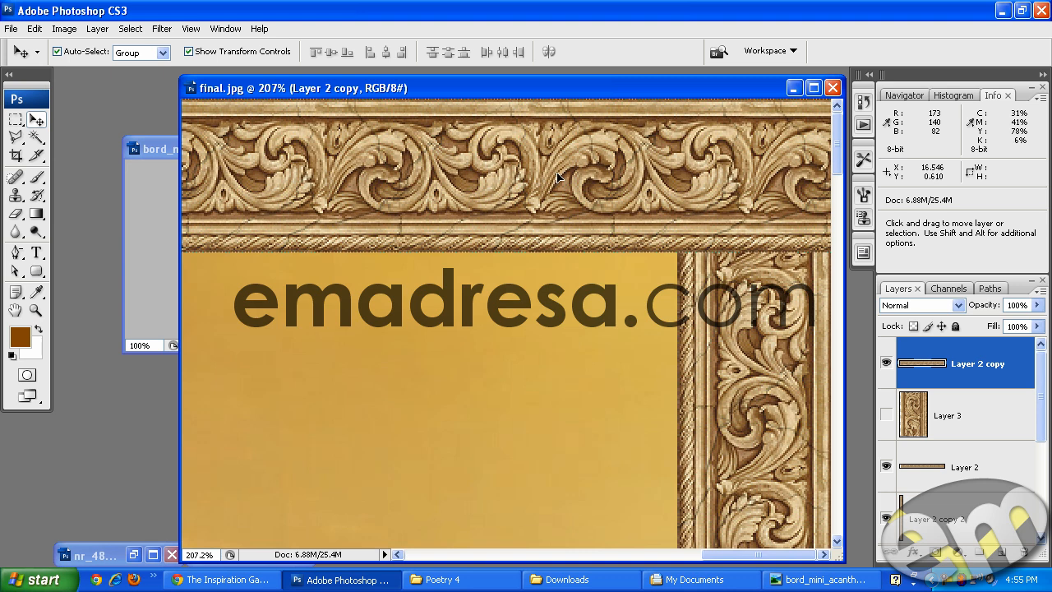
{"action": "left_click", "coordinate": [886, 363]}
{"action": "left_click", "coordinate": [886, 363]}
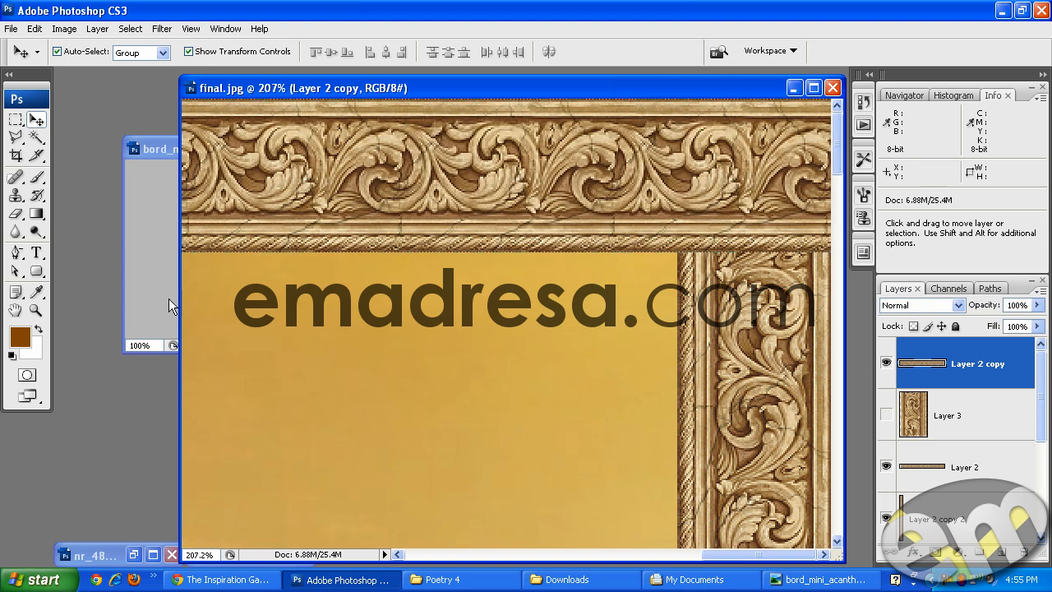
{"action": "left_click", "coordinate": [16, 140]}
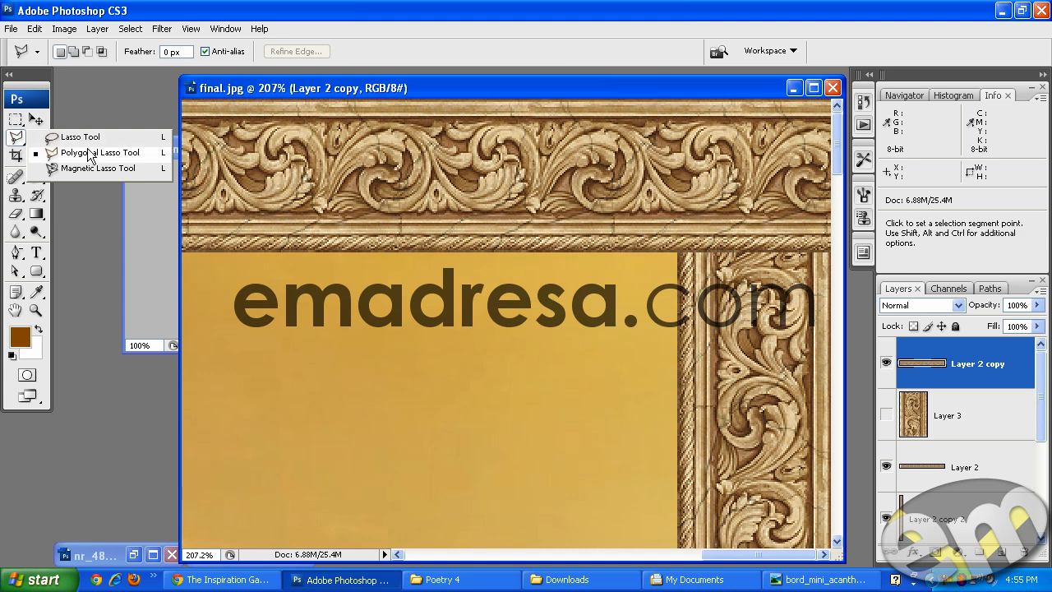
{"action": "left_click", "coordinate": [89, 153]}
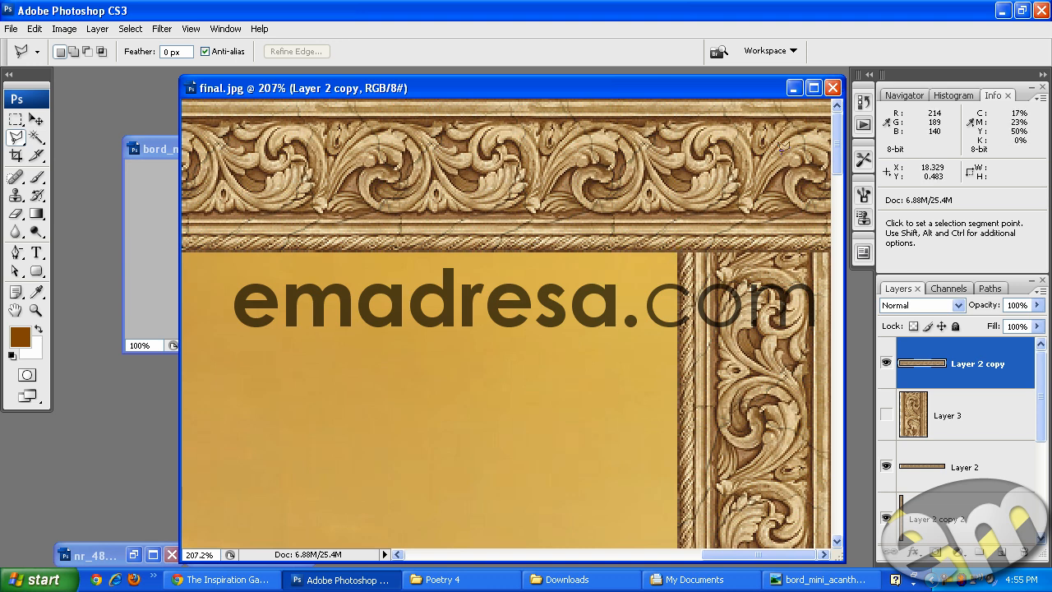
{"action": "left_click", "coordinate": [679, 243]}
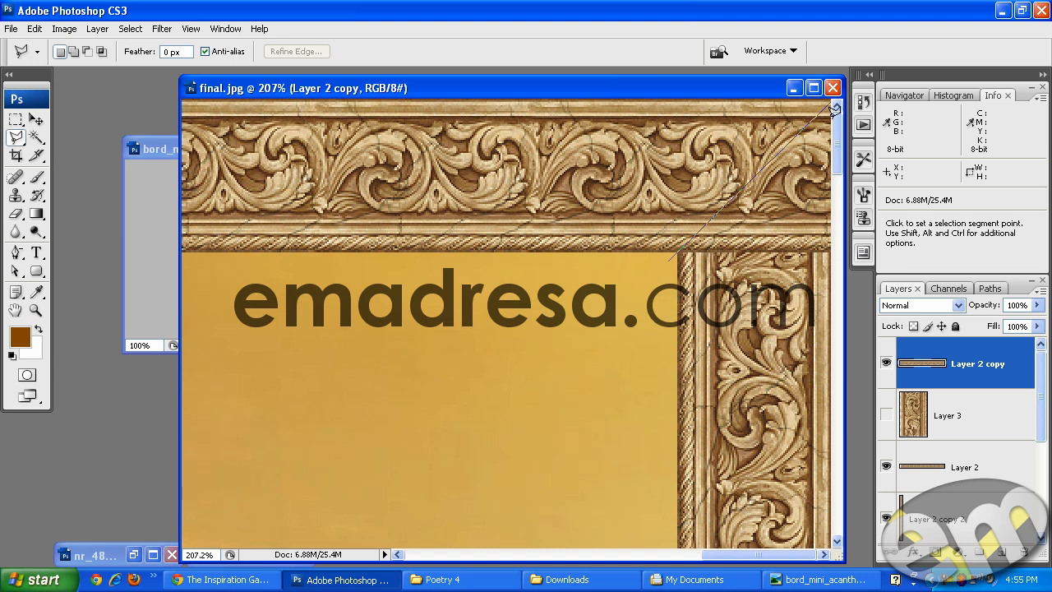
{"action": "left_click", "coordinate": [832, 269]}
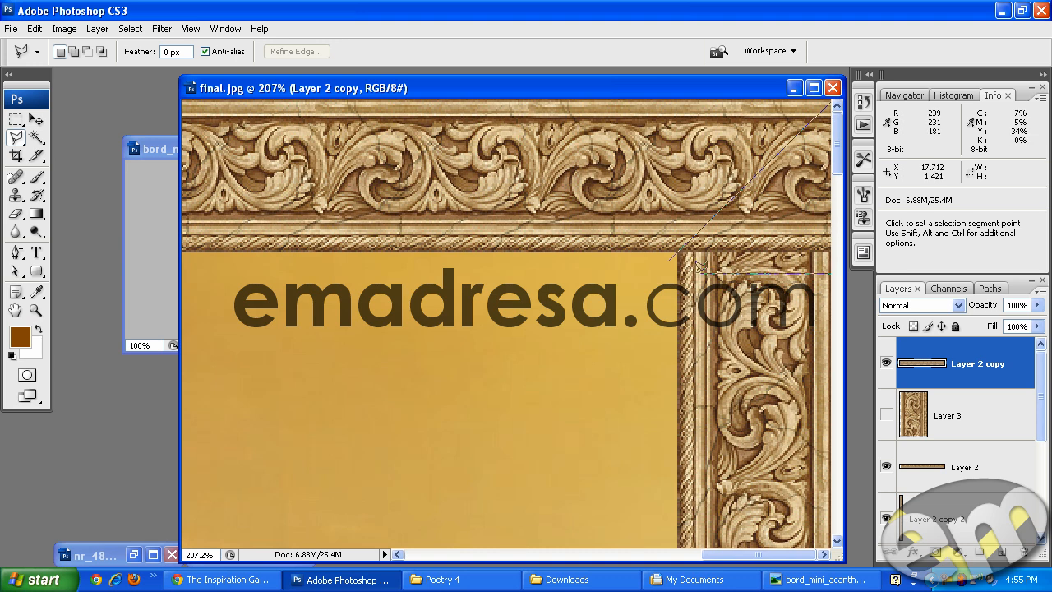
{"action": "left_click", "coordinate": [673, 262]}
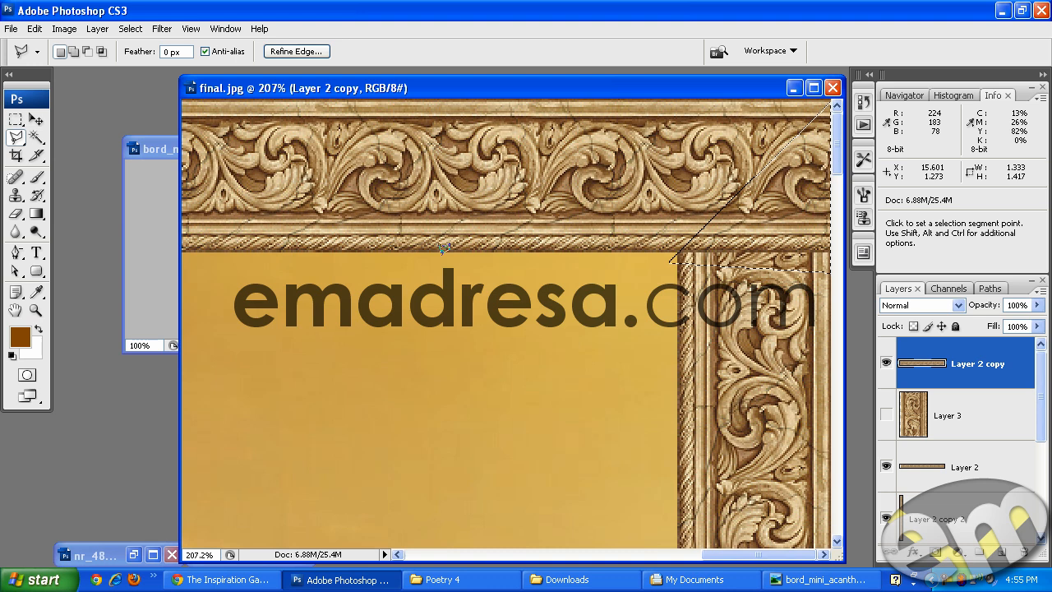
{"action": "key", "text": "Delete"}
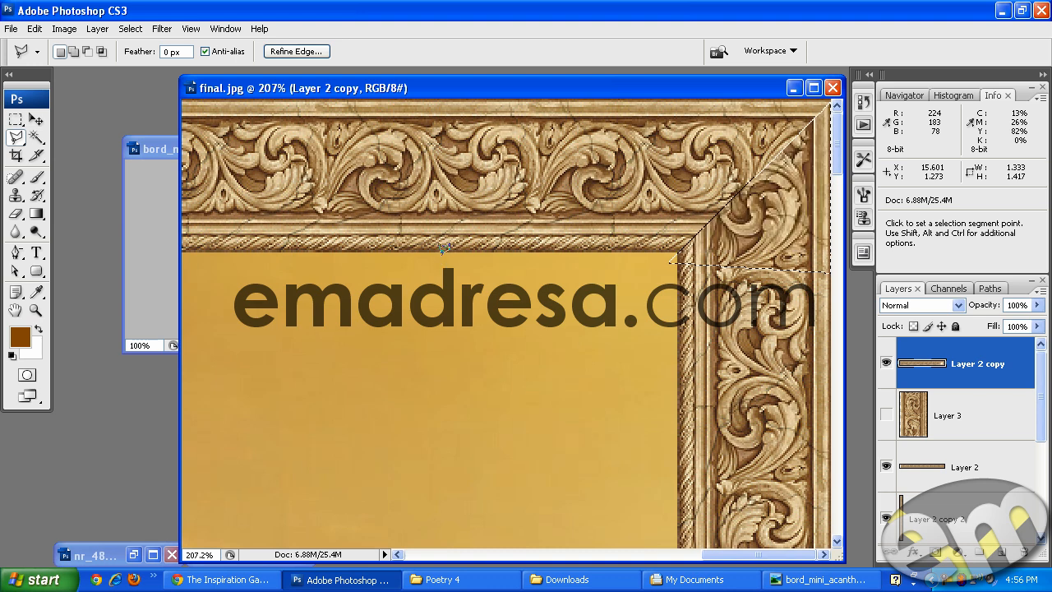
{"action": "key", "text": "ctrl+d"}
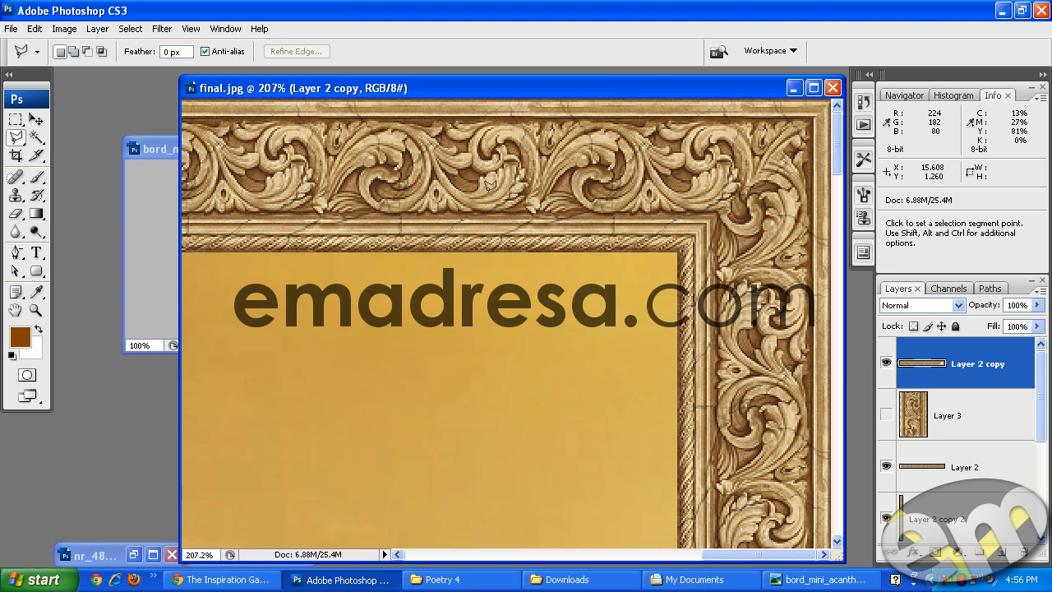
Mitre the bottom strip on Layer 2 at the lower-right corner by deleting a triangular selection above the corner diagonal
{"action": "left_click_drag", "start_coordinate": [837, 139], "coordinate": [841, 508]}
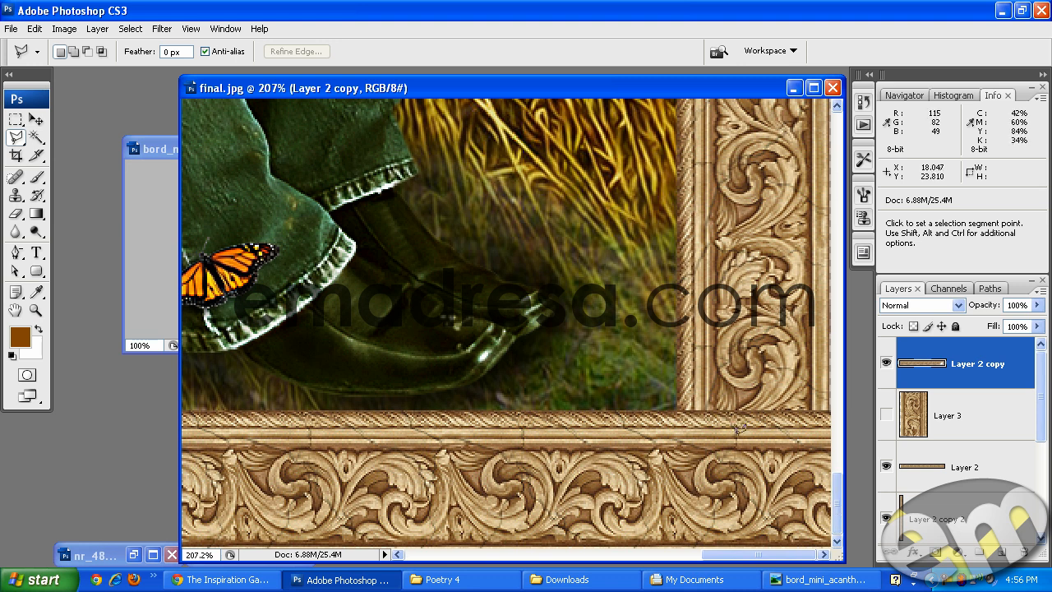
{"action": "left_click", "coordinate": [667, 400]}
{"action": "left_click", "coordinate": [833, 540]}
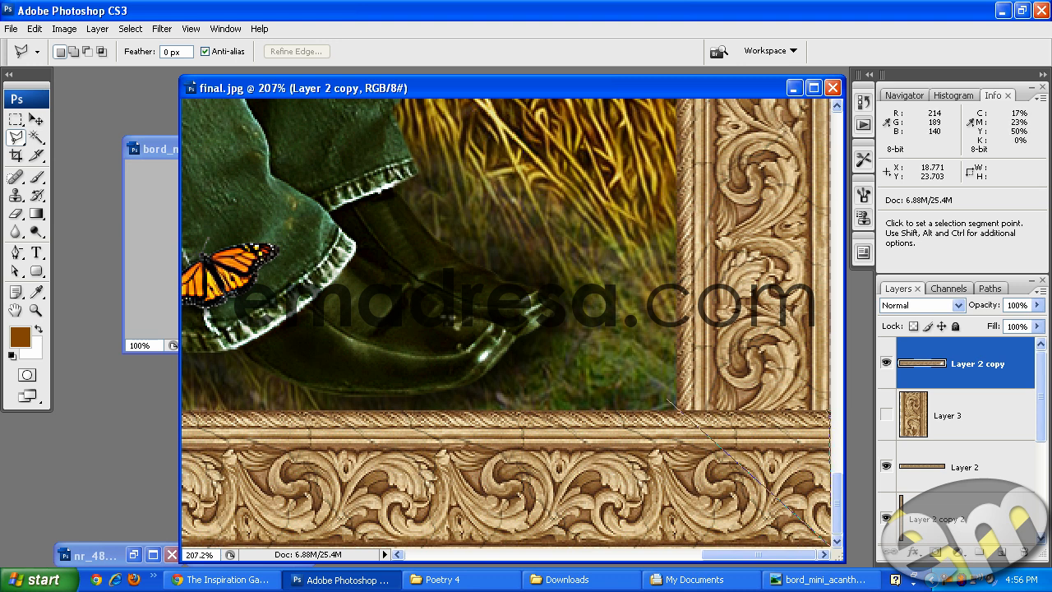
{"action": "left_click", "coordinate": [833, 394]}
{"action": "left_click", "coordinate": [671, 394]}
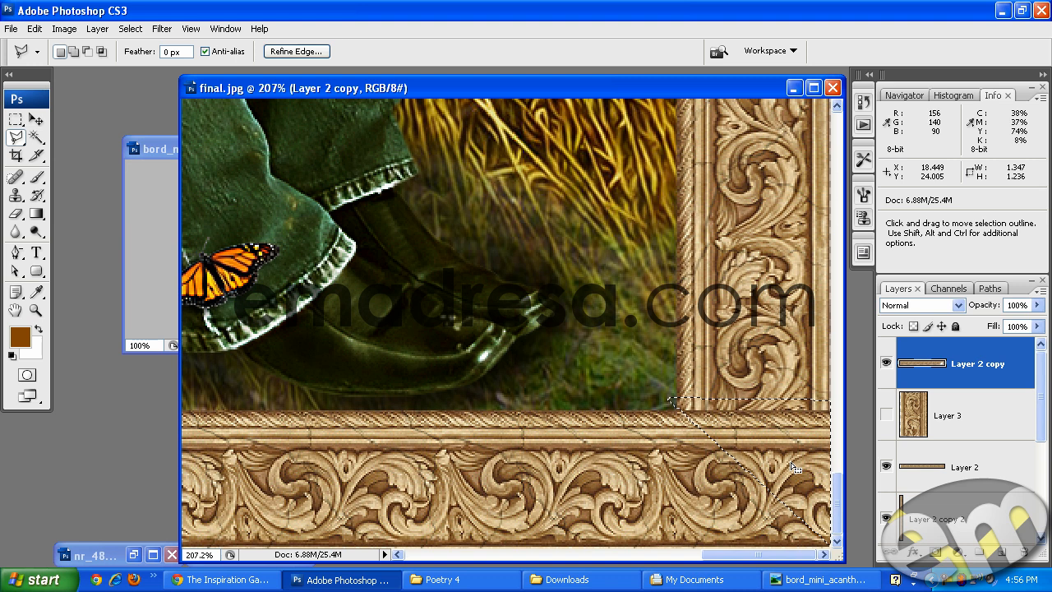
{"action": "left_click", "coordinate": [994, 470]}
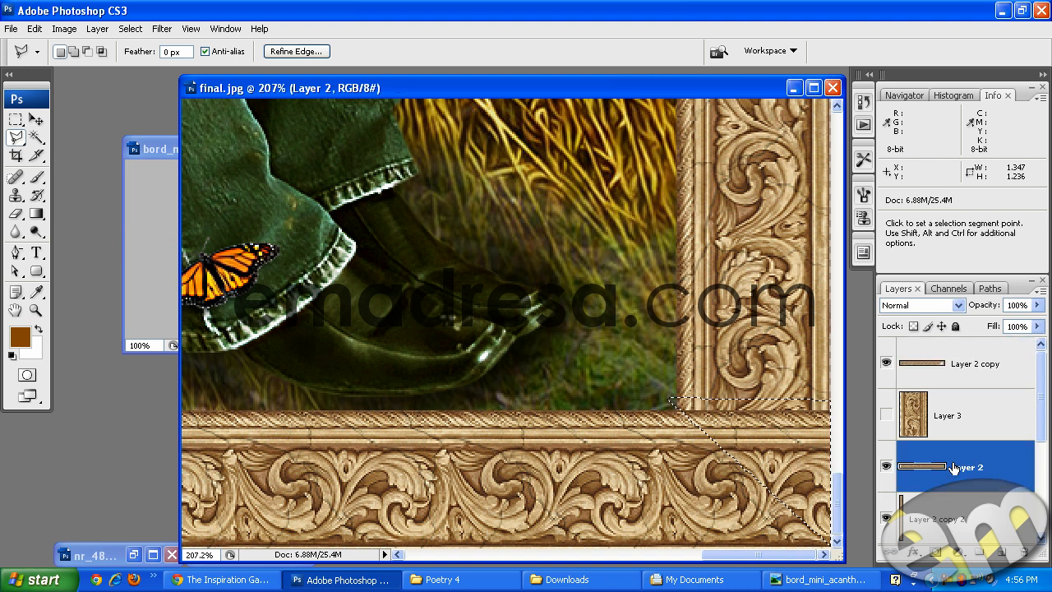
{"action": "key", "text": "Delete"}
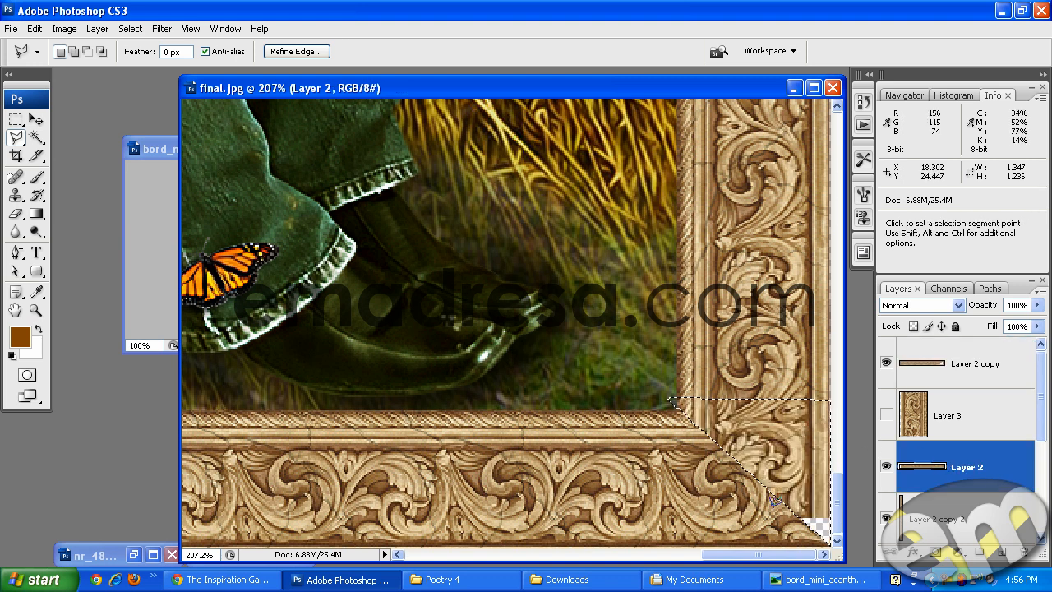
Clear the selection and stretch the right vertical strip downward to 101% height, filling the transparent gap at the image's lower-right corner
{"action": "key", "text": "ctrl+d"}
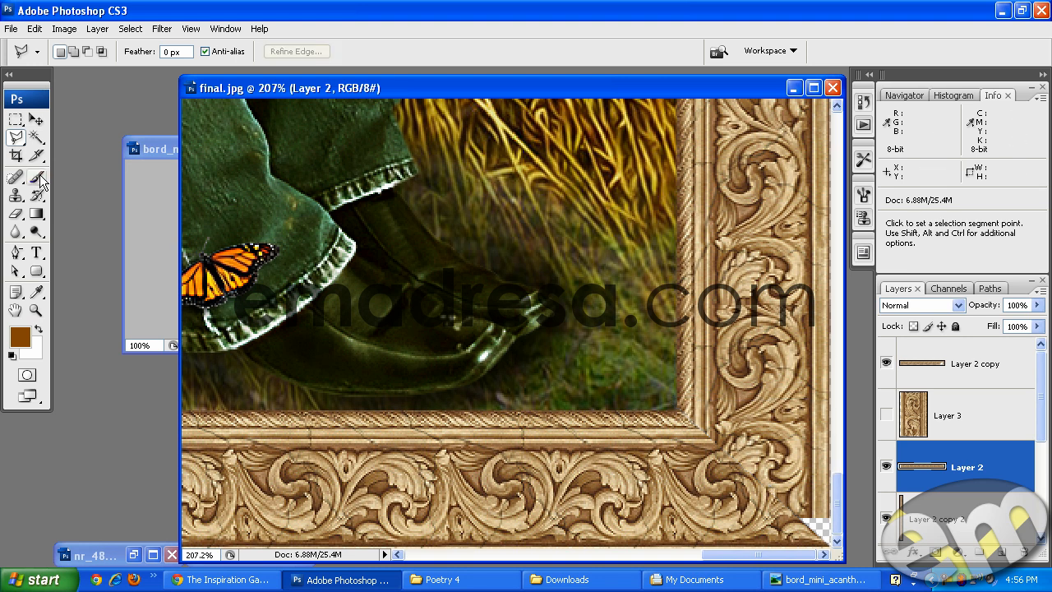
{"action": "left_click", "coordinate": [35, 119]}
{"action": "key", "text": "ctrl+j"}
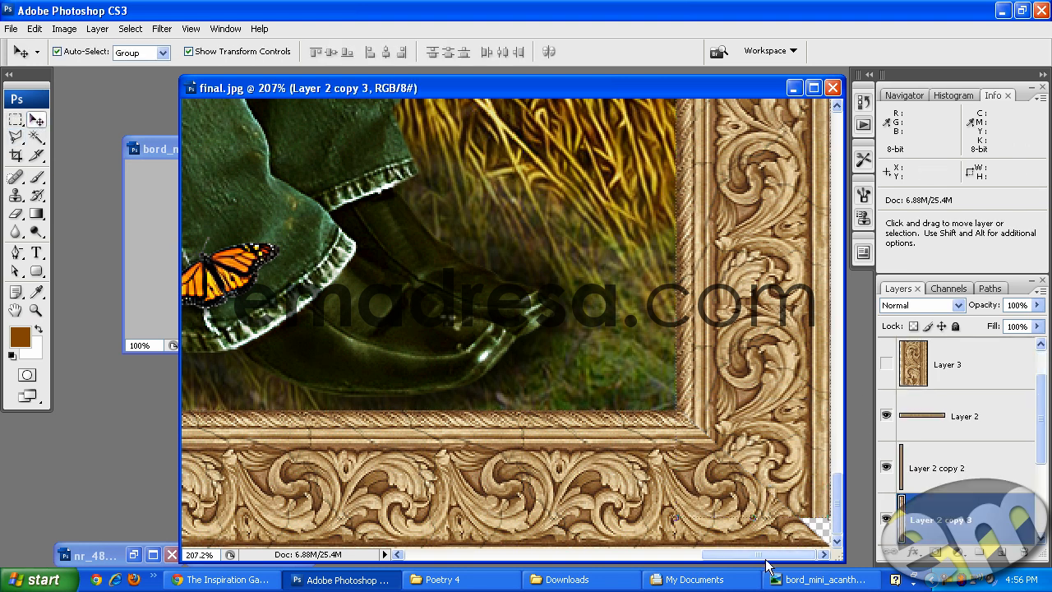
{"action": "key", "text": "ctrl+t"}
{"action": "left_click_drag", "start_coordinate": [753, 537], "coordinate": [753, 543]}
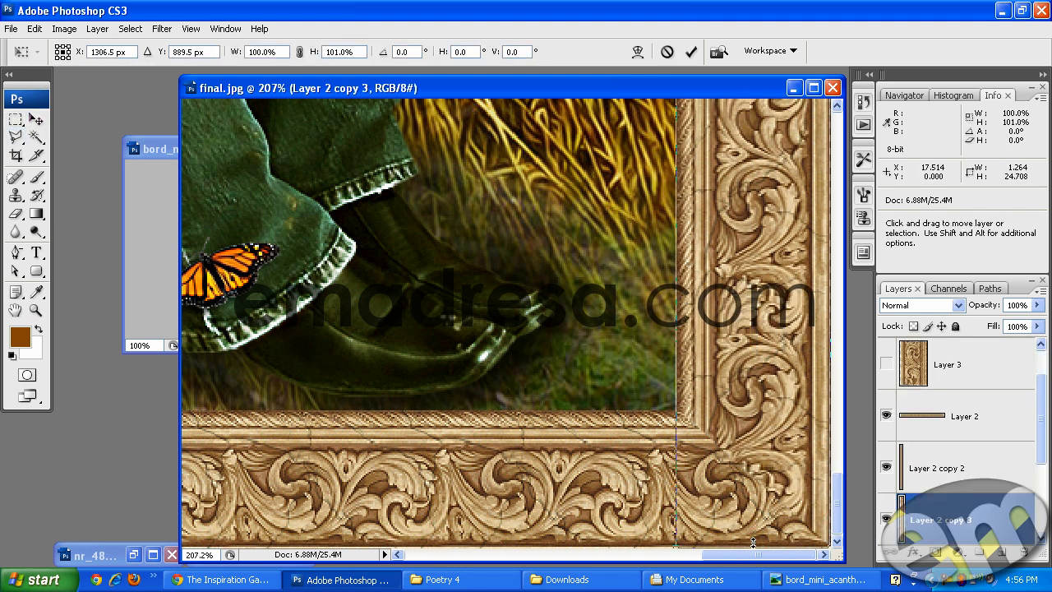
{"action": "key", "text": "Return"}
Mitre the bottom strip on Layer 2 at the lower-left corner by deleting its overlap above the corner diagonal, and deselect
{"action": "left_click", "coordinate": [526, 292]}
{"action": "left_click_drag", "start_coordinate": [746, 555], "coordinate": [432, 558]}
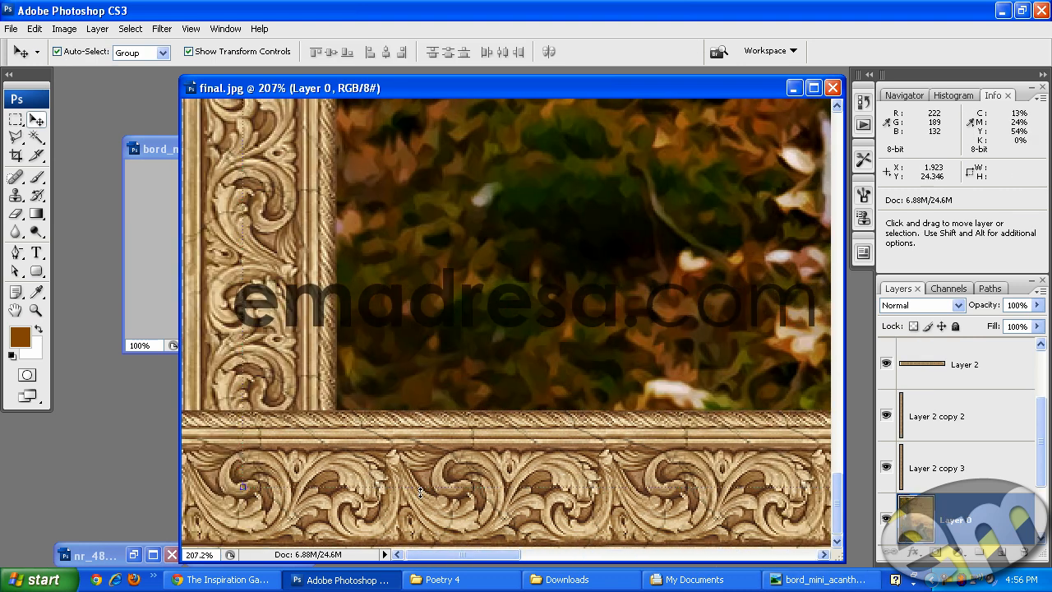
{"action": "key", "text": "ctrl+t"}
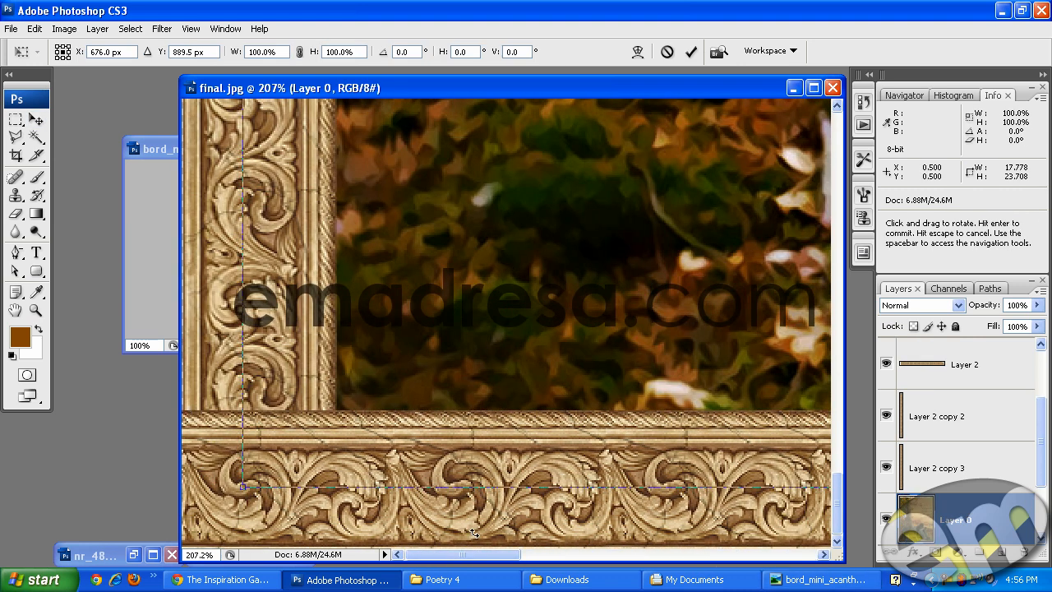
{"action": "key", "text": "Return"}
{"action": "left_click", "coordinate": [493, 452]}
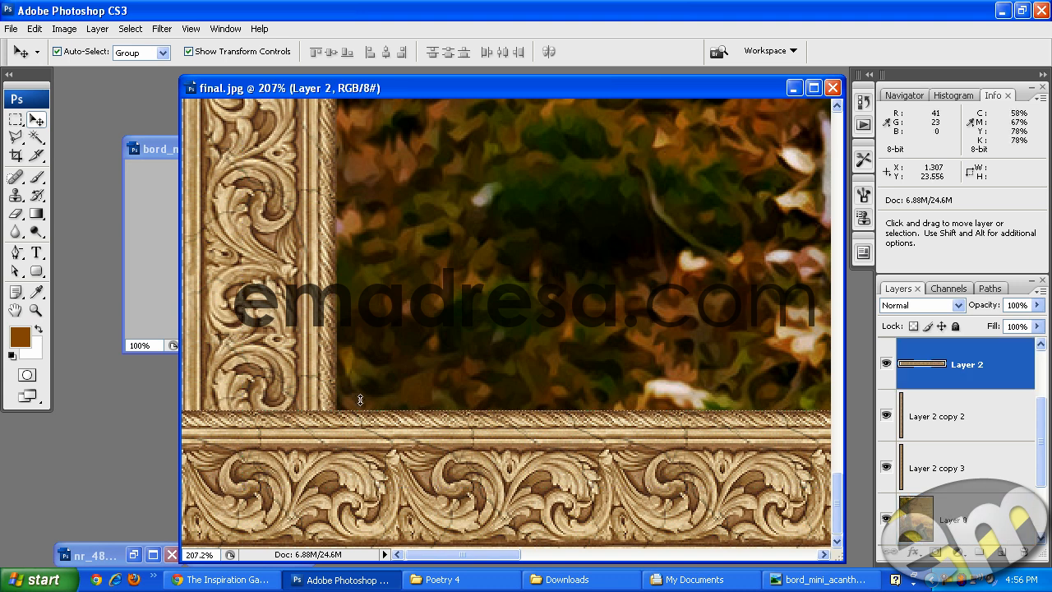
{"action": "left_click", "coordinate": [15, 137]}
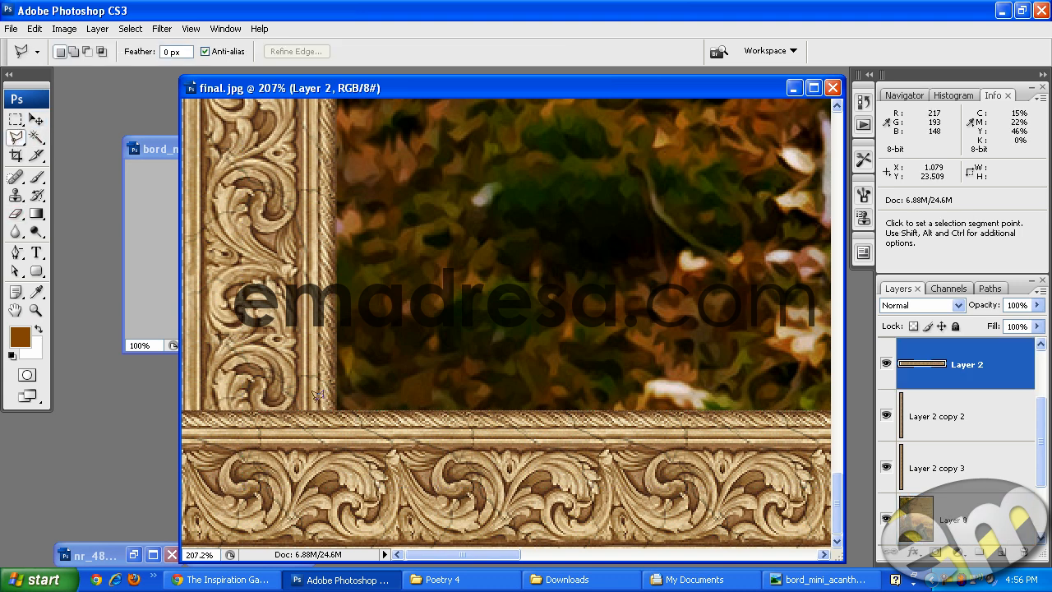
{"action": "left_click", "coordinate": [338, 409]}
{"action": "left_click", "coordinate": [181, 382]}
{"action": "left_click", "coordinate": [339, 407]}
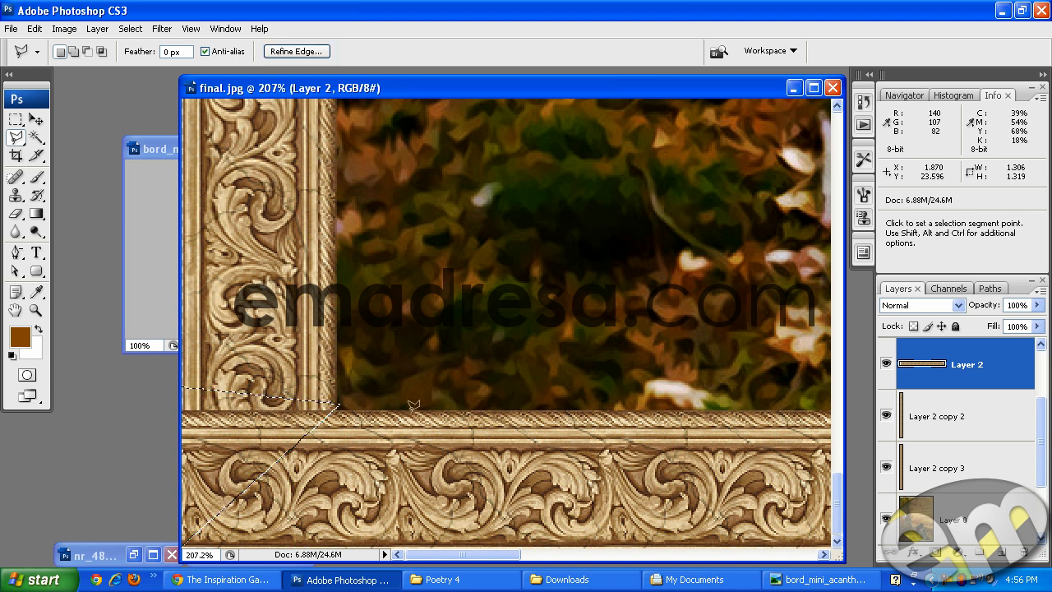
{"action": "key", "text": "Delete"}
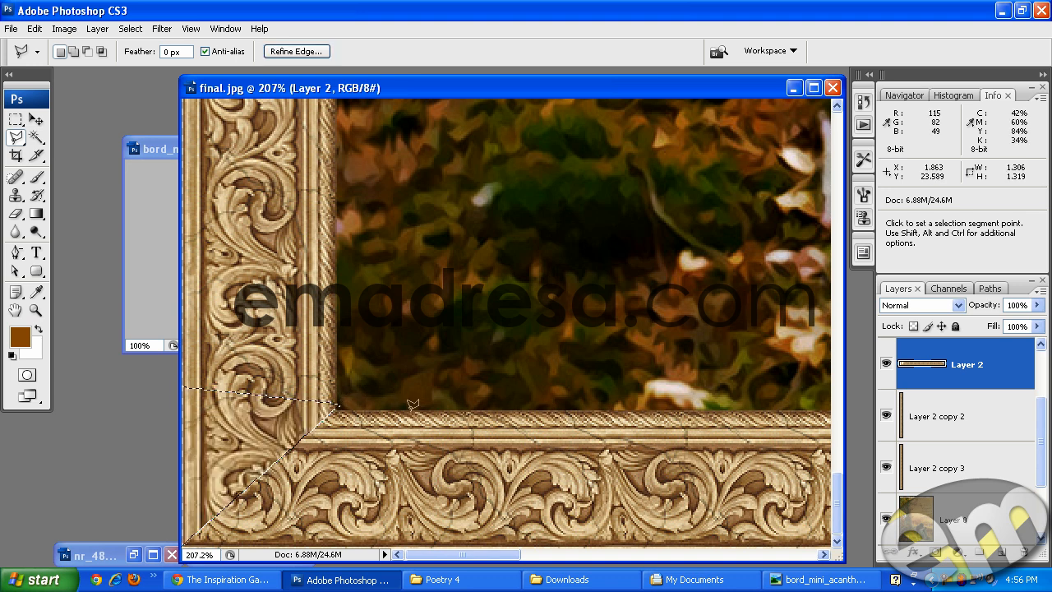
{"action": "key", "text": "ctrl+d"}
Mitre the top strip on Layer 2 copy at the upper-left corner by deleting its overlap below the corner diagonal, and deselect
{"action": "scroll", "coordinate": [436, 405], "scroll_direction": "up", "scroll_amount": 5}
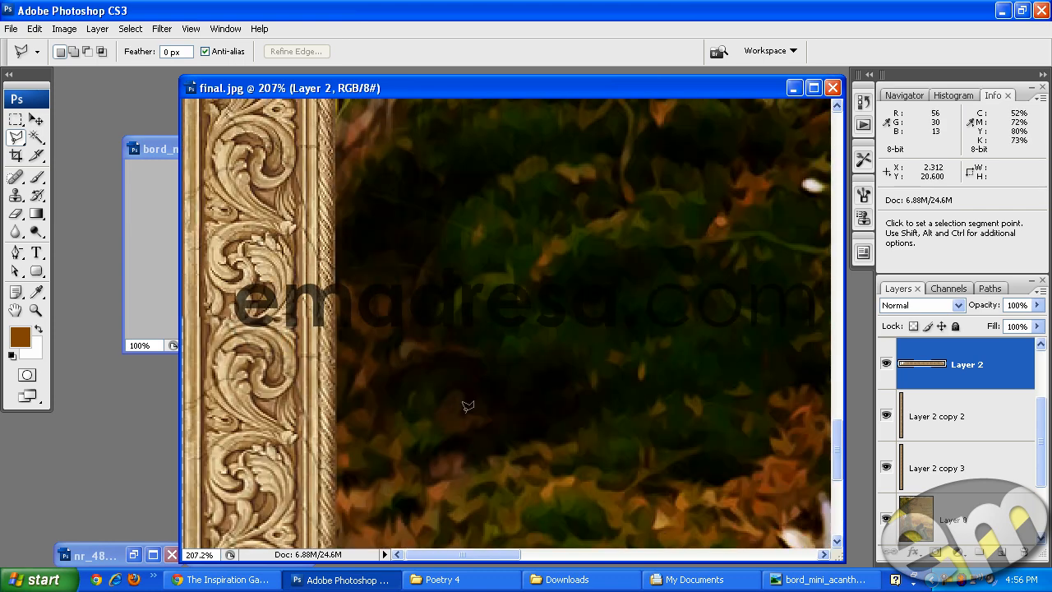
{"action": "scroll", "coordinate": [466, 405], "scroll_direction": "up", "scroll_amount": 3}
{"action": "left_click_drag", "start_coordinate": [837, 444], "coordinate": [833, 143]}
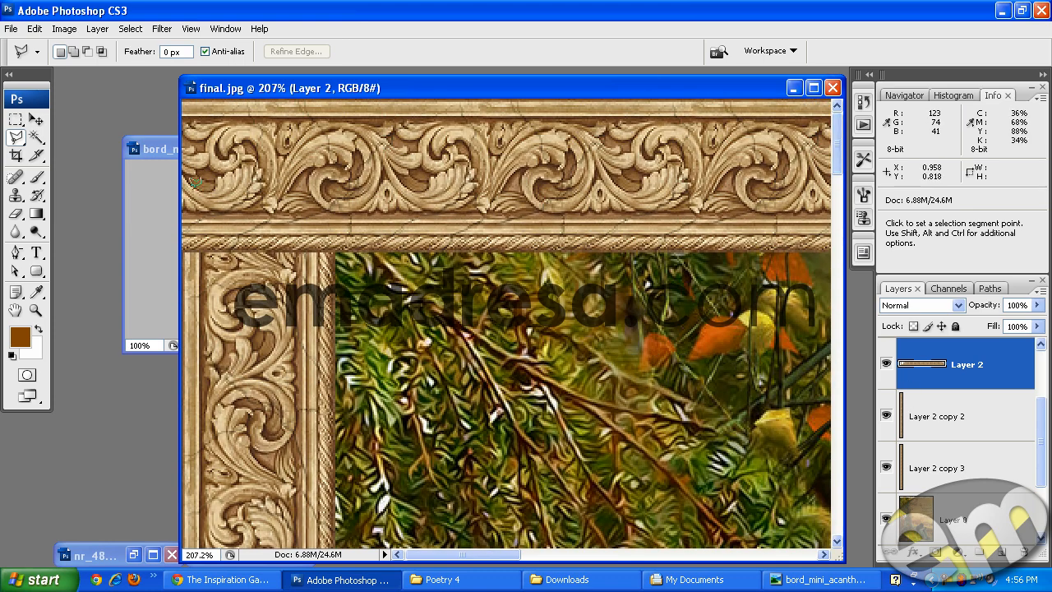
{"action": "left_click", "coordinate": [36, 119]}
{"action": "key", "text": "ctrl+j"}
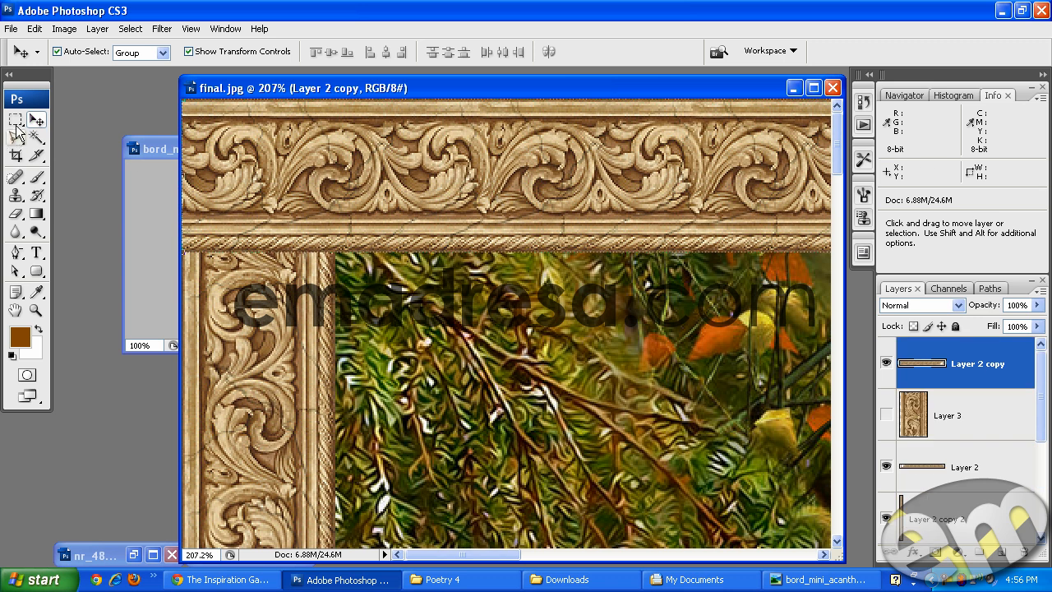
{"action": "left_click", "coordinate": [16, 137]}
{"action": "left_click", "coordinate": [339, 249]}
{"action": "left_click", "coordinate": [182, 100]}
{"action": "left_click", "coordinate": [182, 272]}
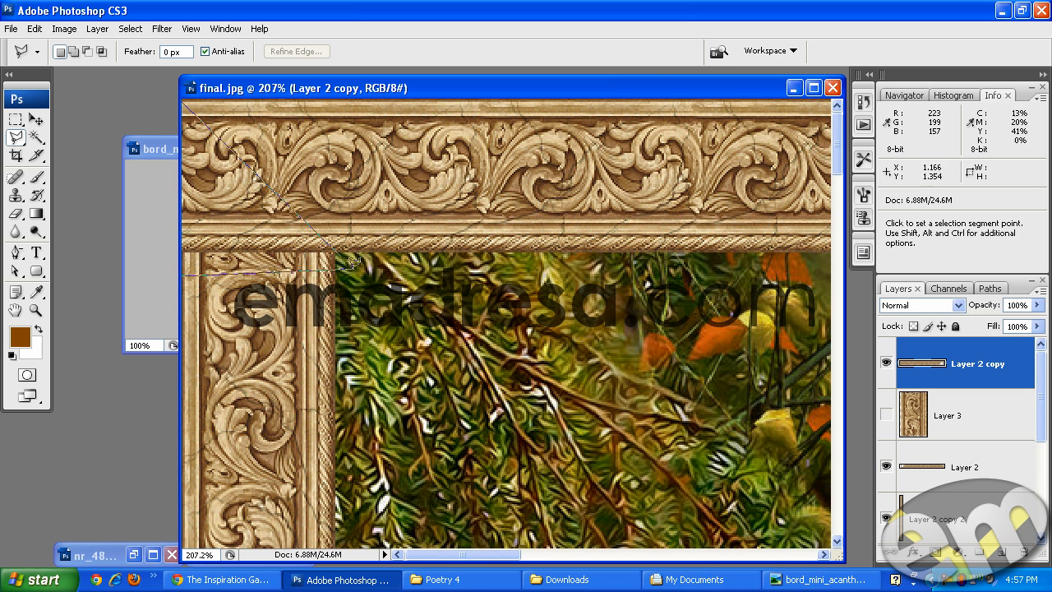
{"action": "left_click", "coordinate": [343, 259]}
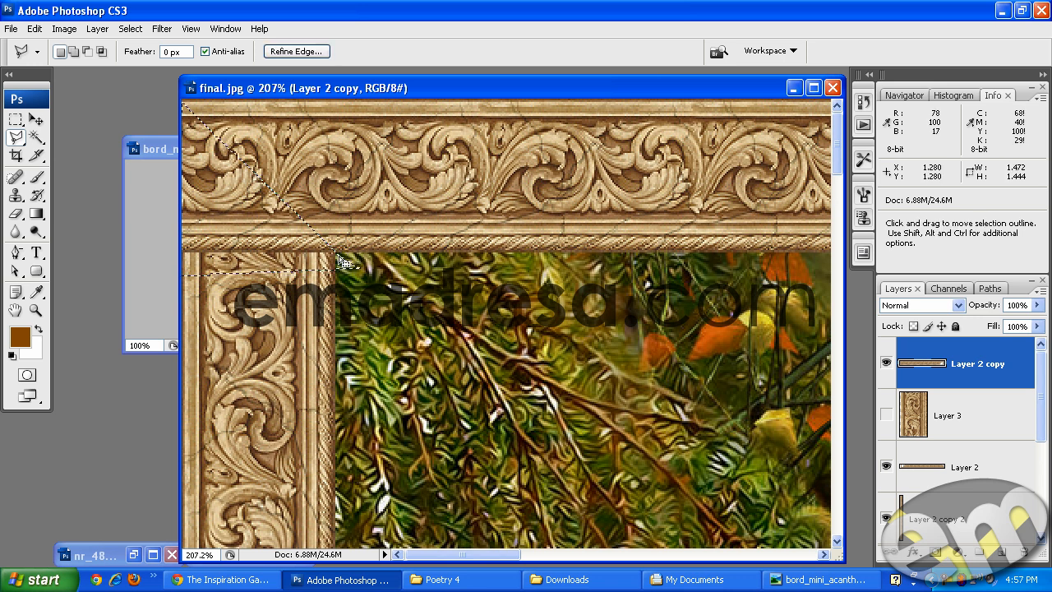
{"action": "key", "text": "ctrl+d"}
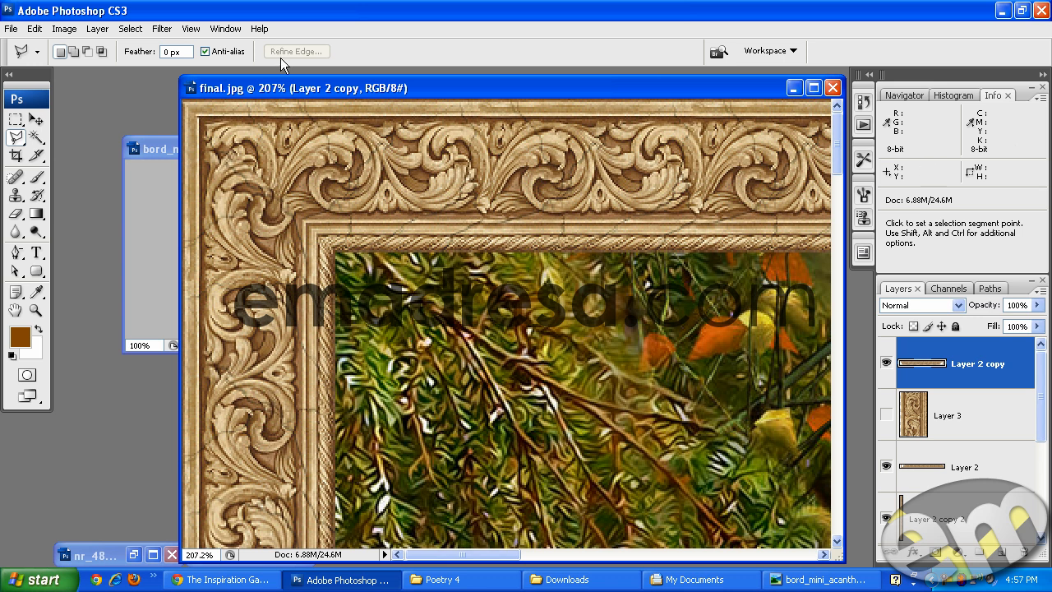
Add a new layer above Layer 2 copy and fill it with the brown foreground colour
{"action": "left_click_drag", "start_coordinate": [326, 87], "coordinate": [218, 86]}
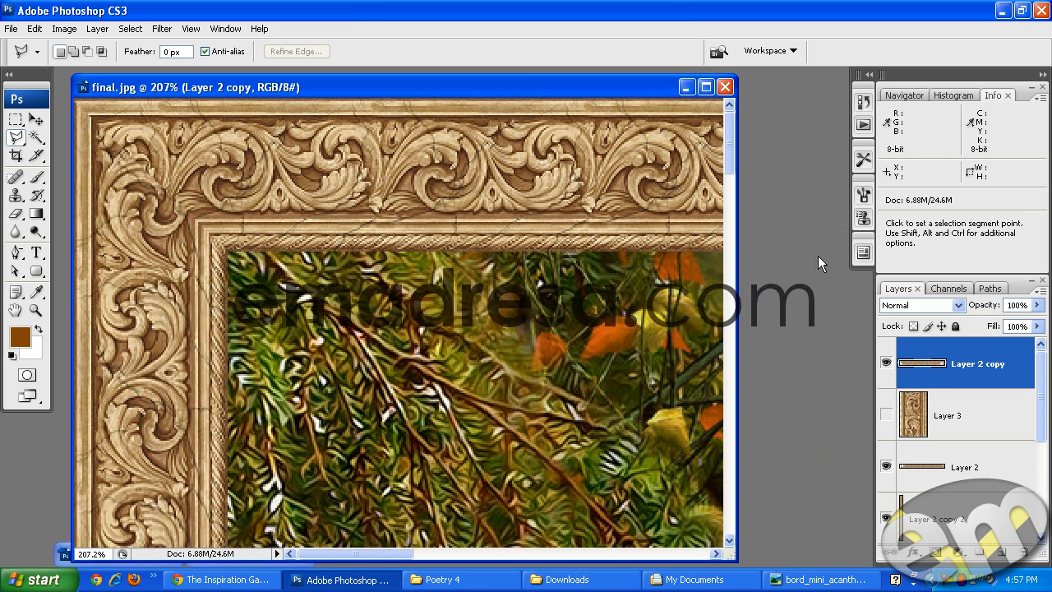
{"action": "left_click_drag", "start_coordinate": [738, 297], "coordinate": [838, 296]}
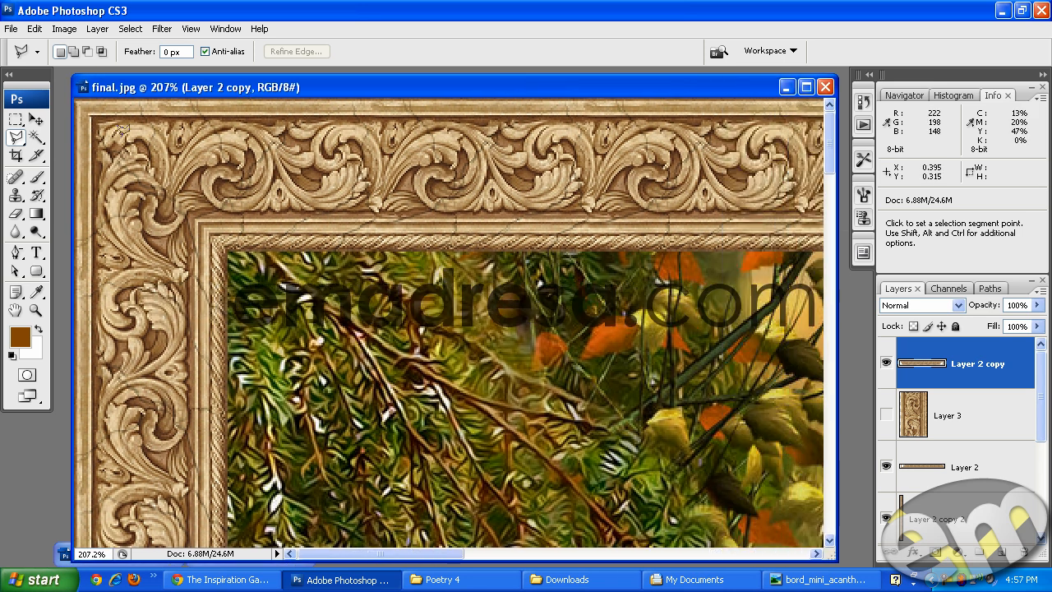
{"action": "left_click", "coordinate": [36, 120]}
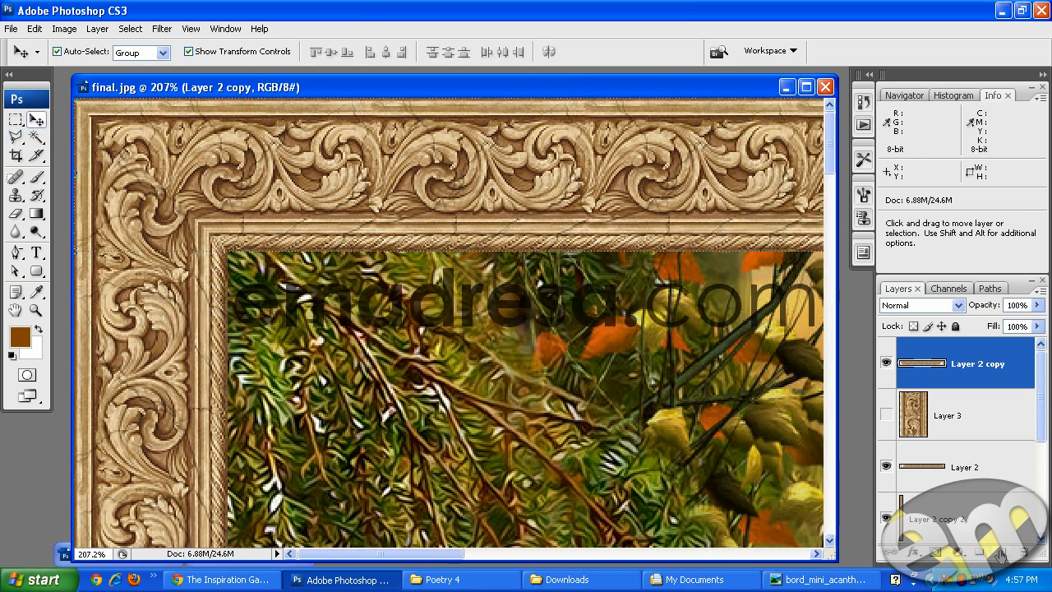
{"action": "left_click", "coordinate": [1000, 556]}
{"action": "left_click", "coordinate": [36, 310]}
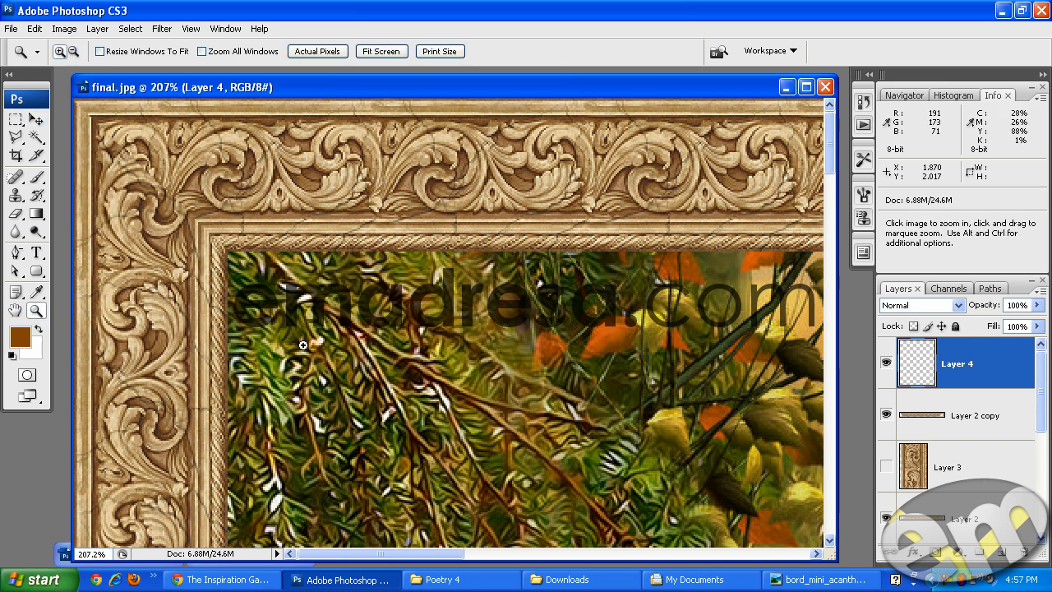
{"action": "left_click", "coordinate": [302, 51]}
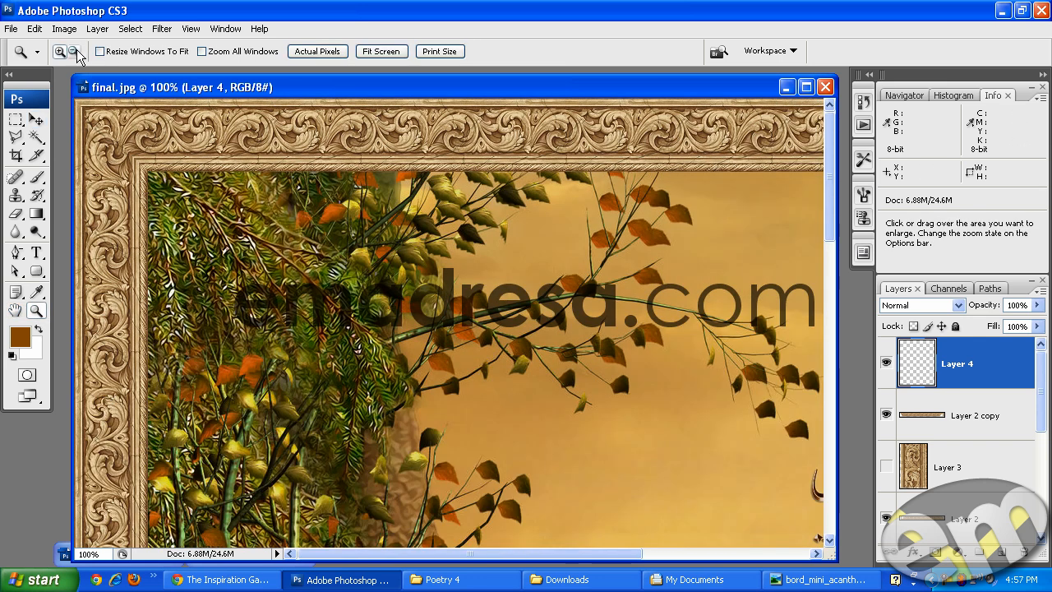
{"action": "left_click", "coordinate": [73, 51]}
{"action": "left_click", "coordinate": [536, 356]}
{"action": "left_click", "coordinate": [536, 355], "text": "alt"}
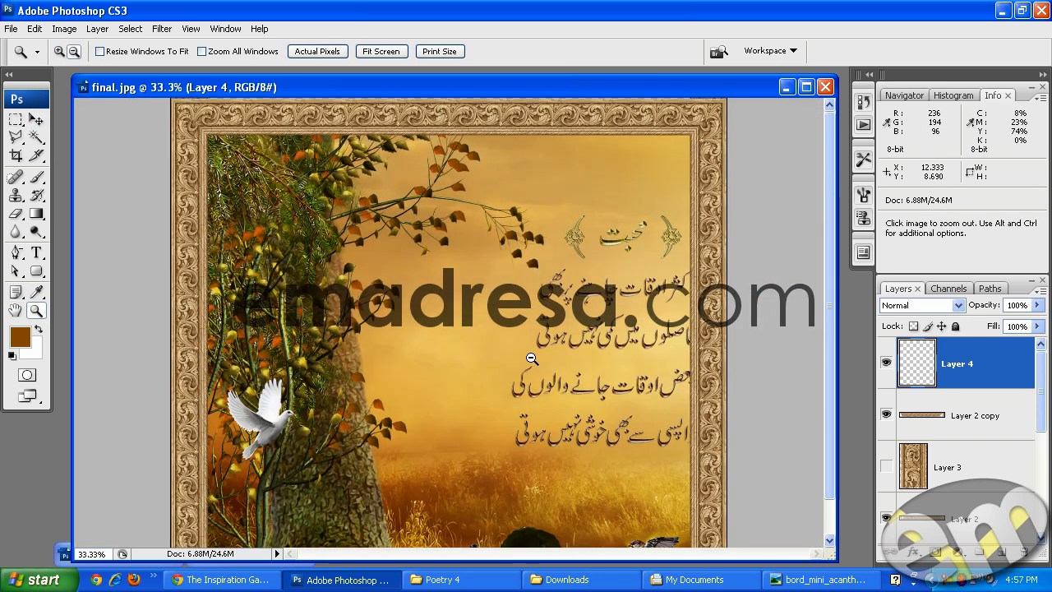
{"action": "left_click", "coordinate": [34, 121]}
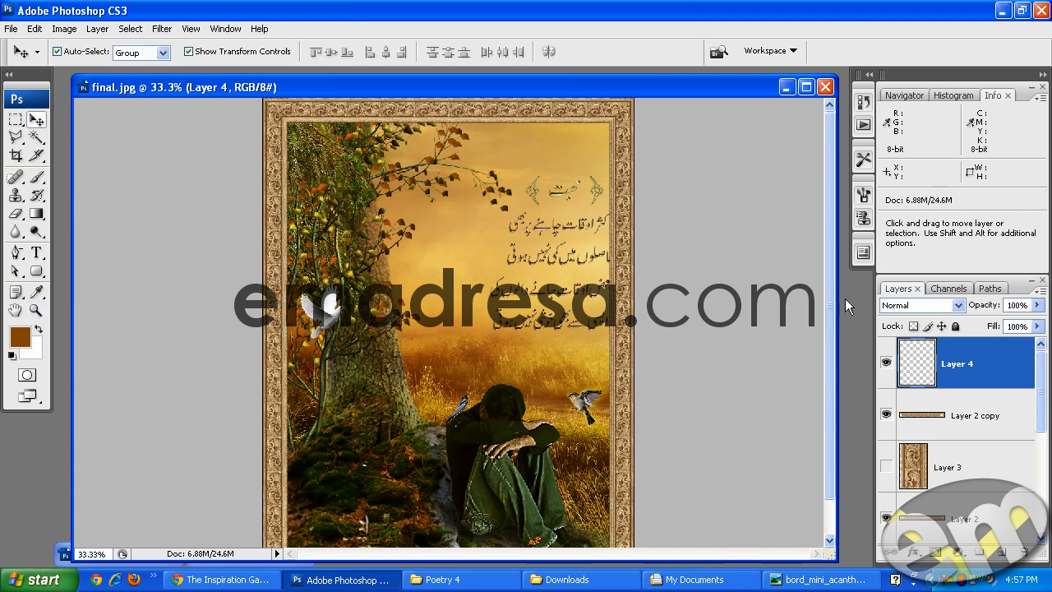
{"action": "key", "text": "alt+BackSpace"}
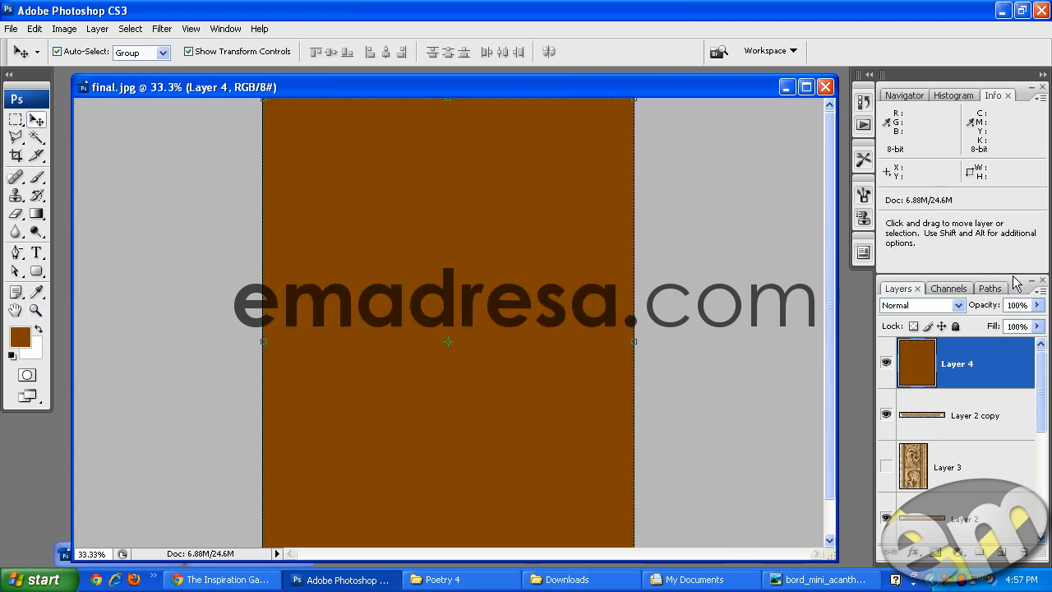
Set the brown fill layer's blend mode to Color and its opacity to 60%, and deselect the layer
{"action": "left_click", "coordinate": [957, 306]}
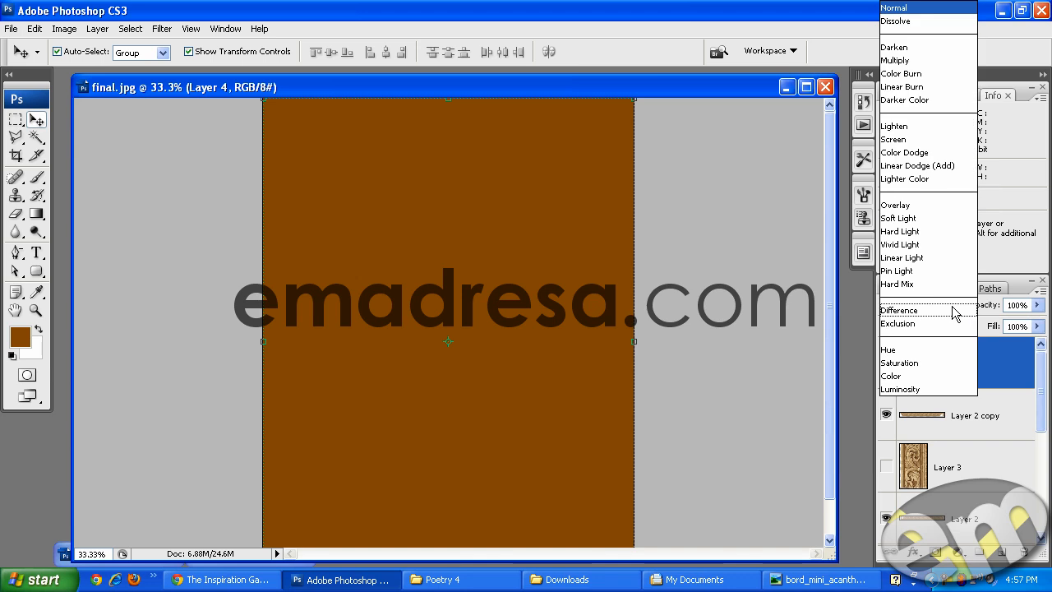
{"action": "left_click", "coordinate": [938, 376]}
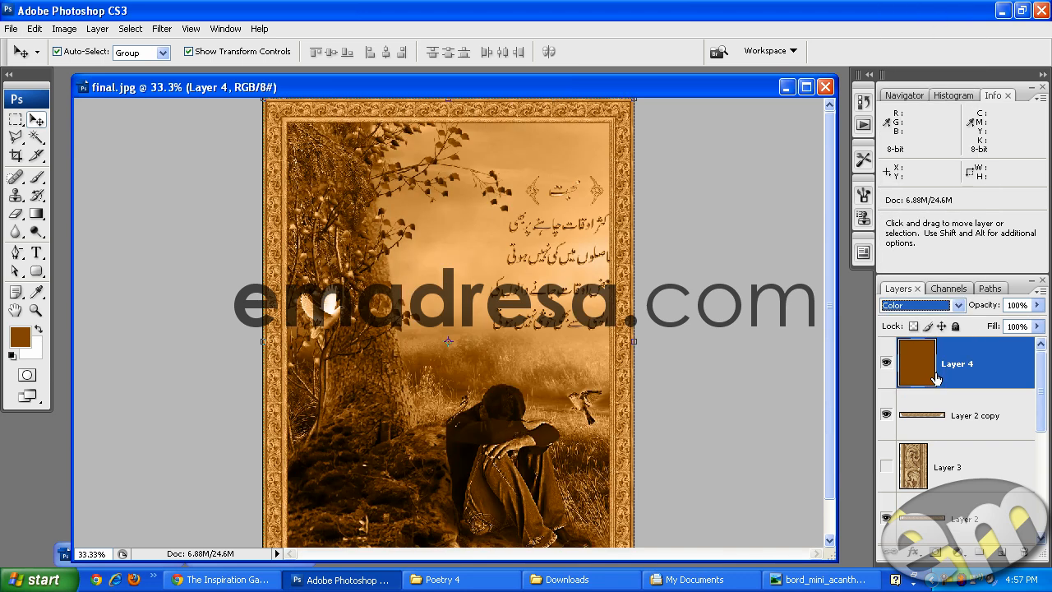
{"action": "left_click_drag", "start_coordinate": [989, 311], "coordinate": [957, 313]}
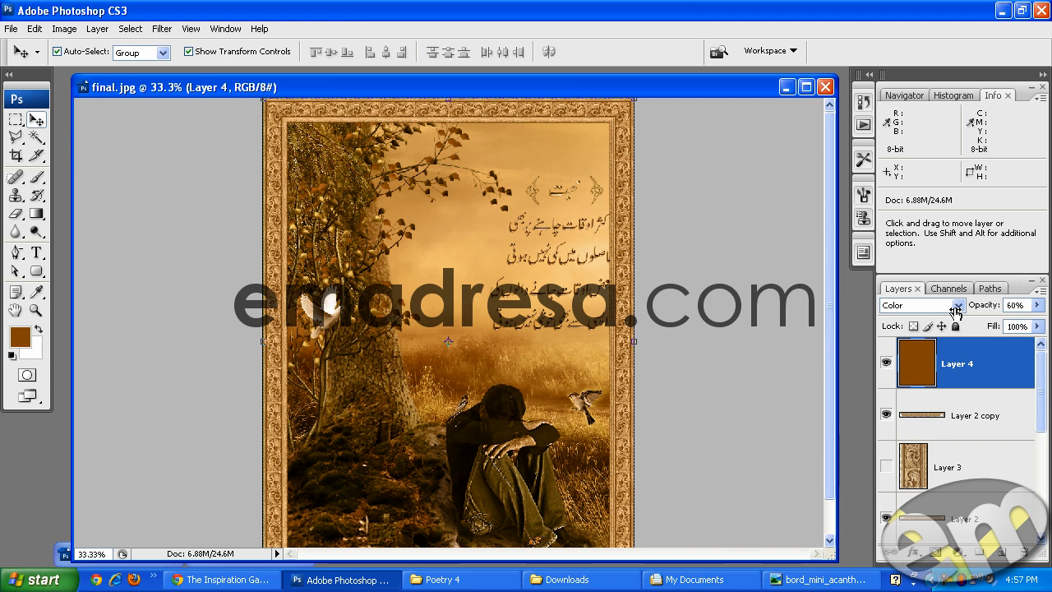
{"action": "left_click", "coordinate": [162, 178]}
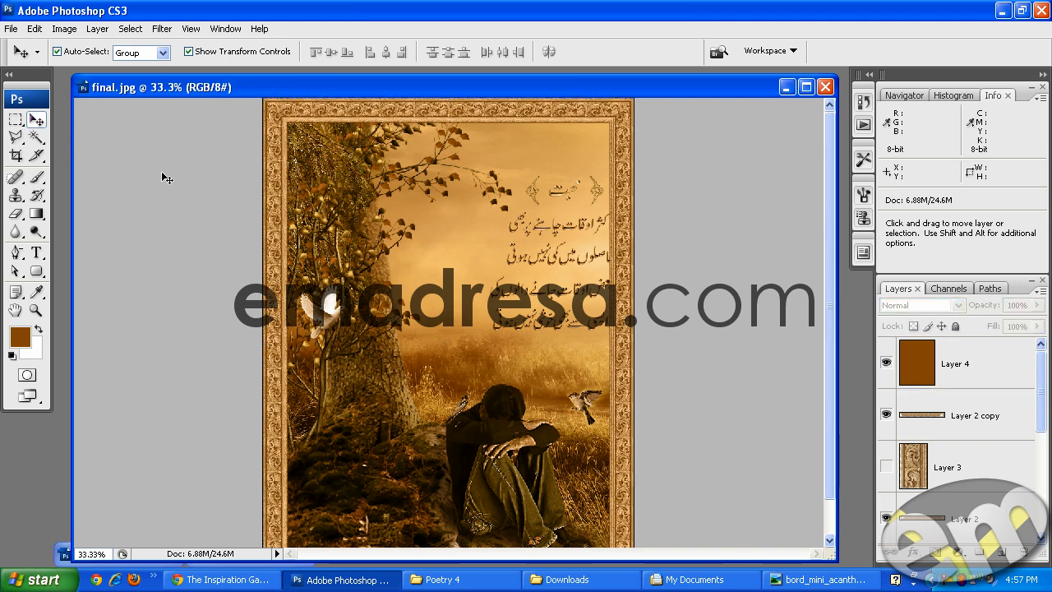